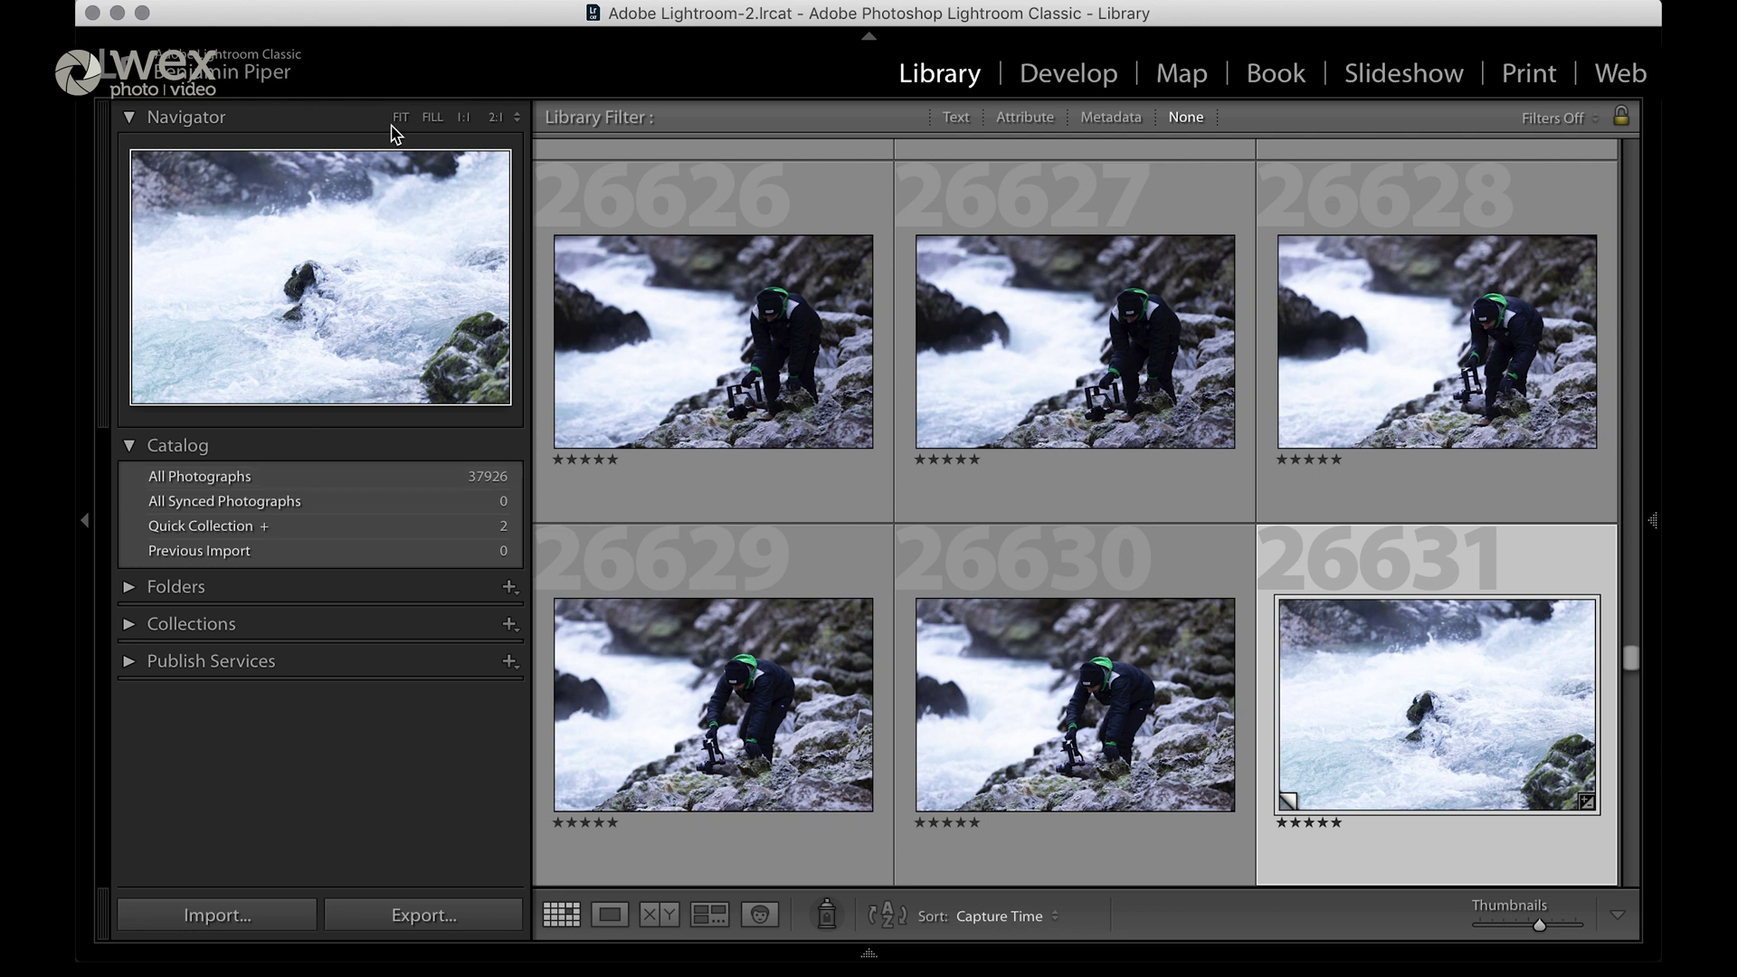
# Expand Folders > LaCie > Photography, view Dogs, then show the Travel folder's 1,095 Golden Gate photos
pyautogui.click(346, 5)
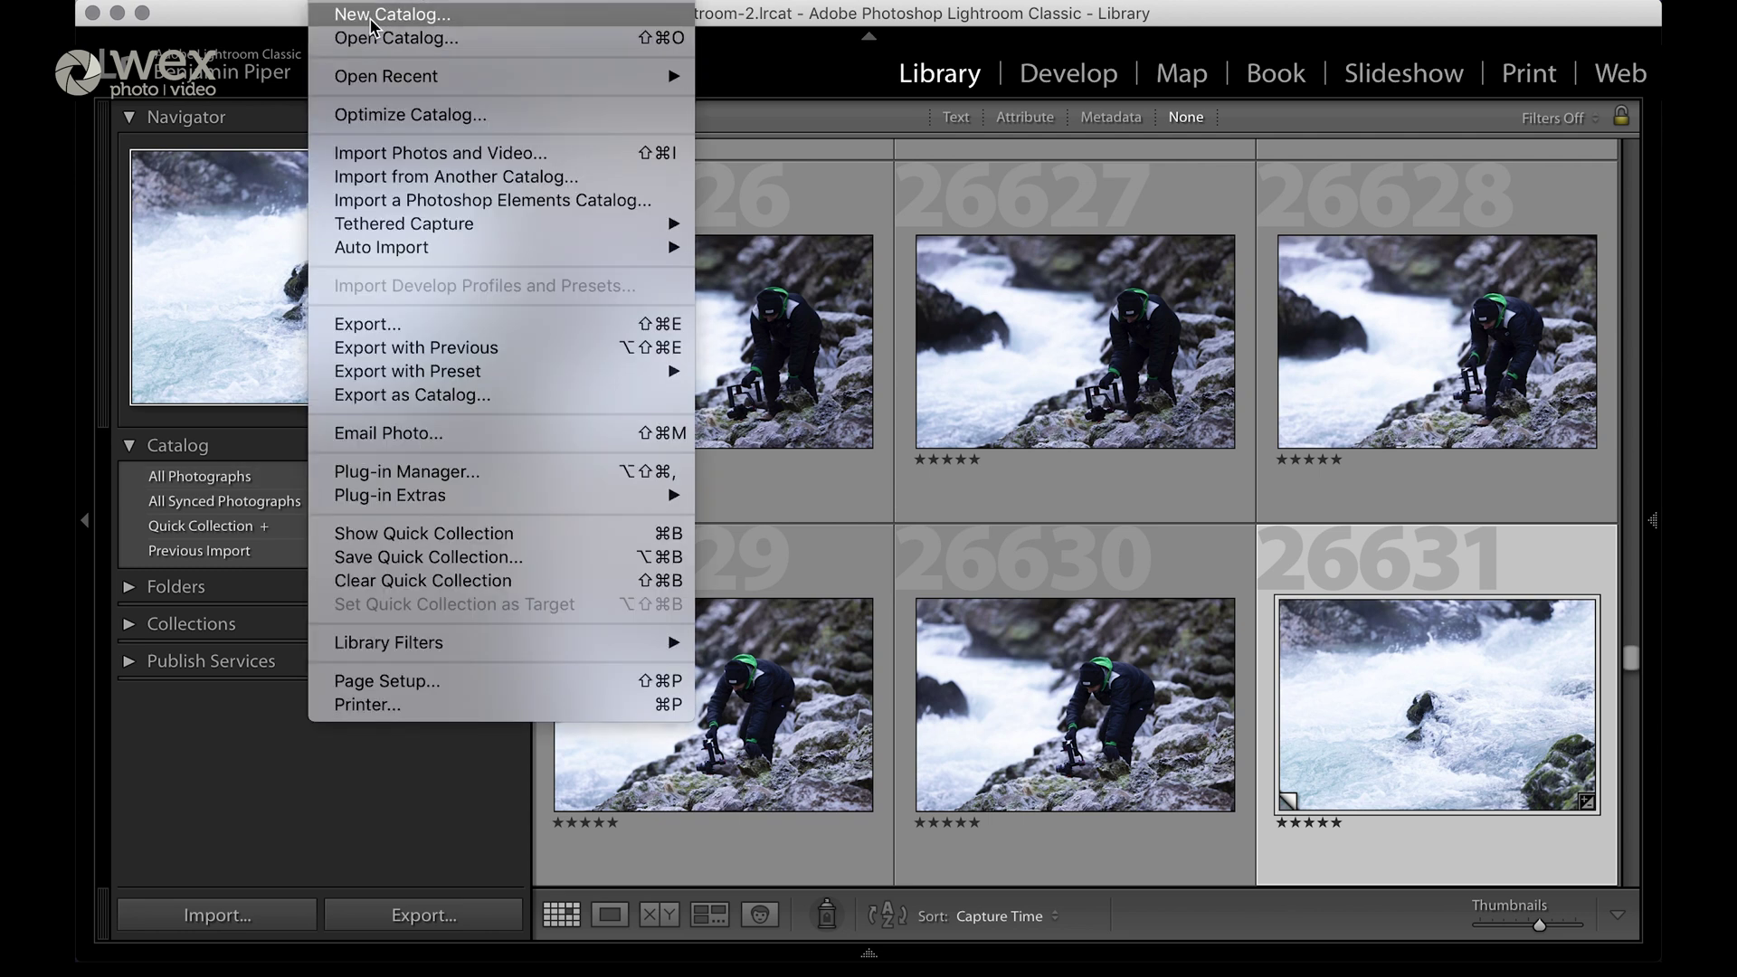
pyautogui.click(339, 3)
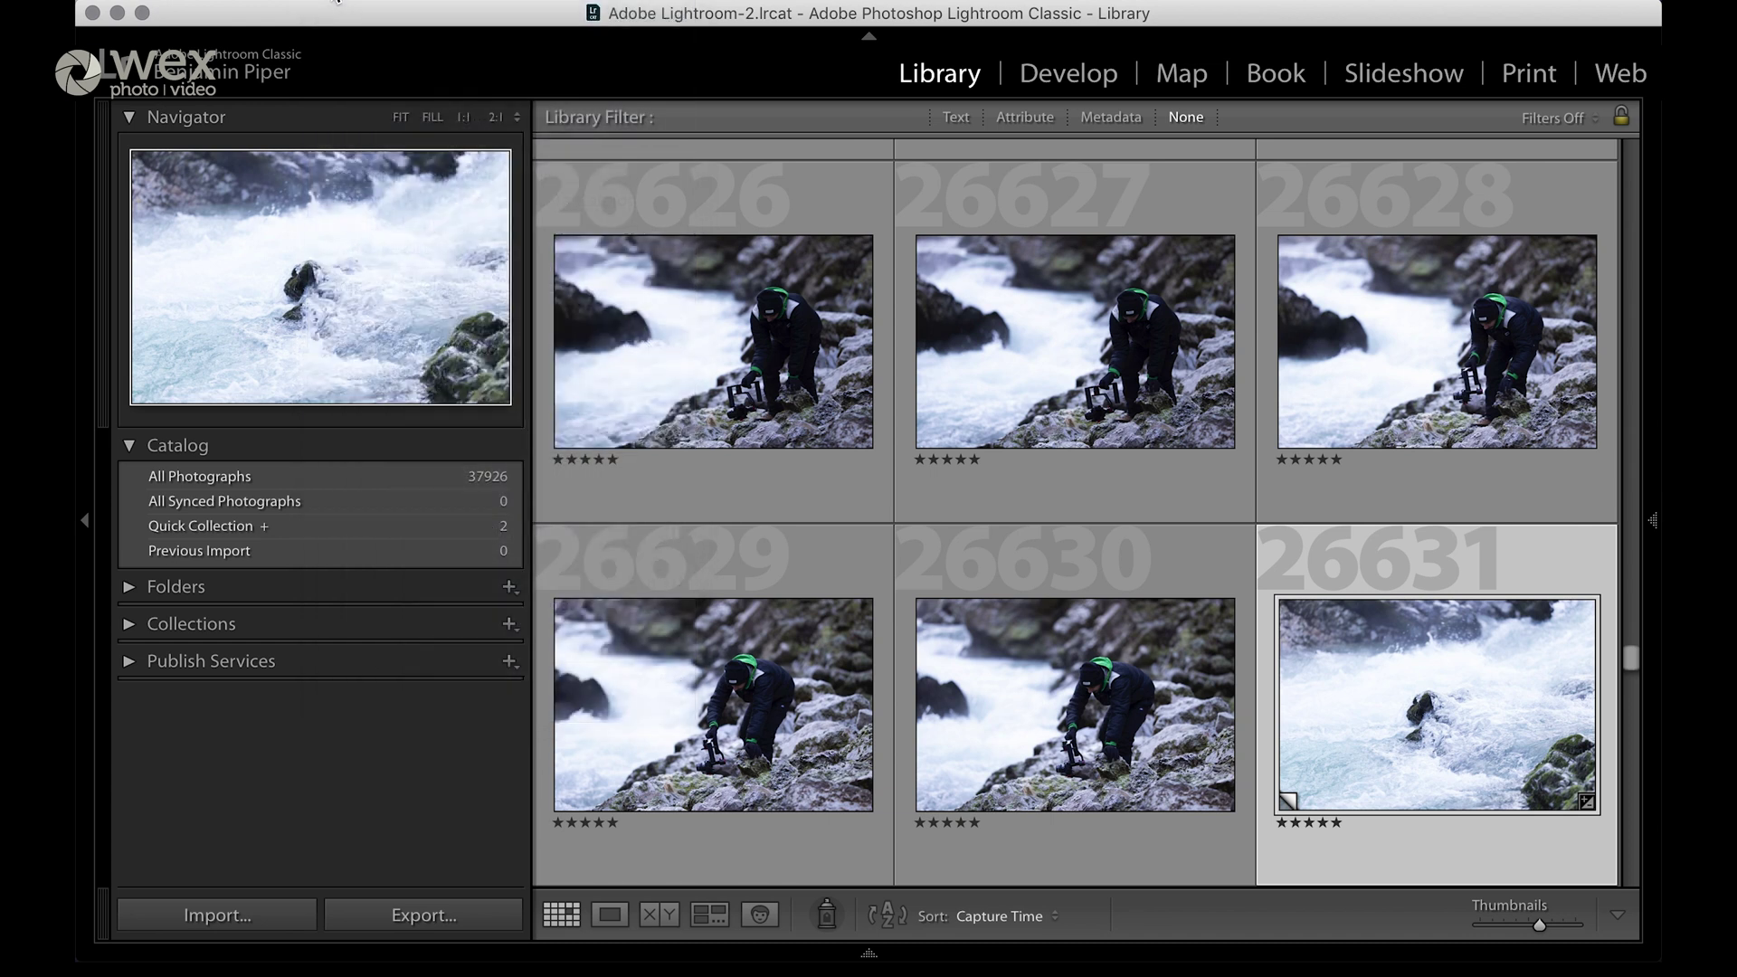
pyautogui.click(129, 446)
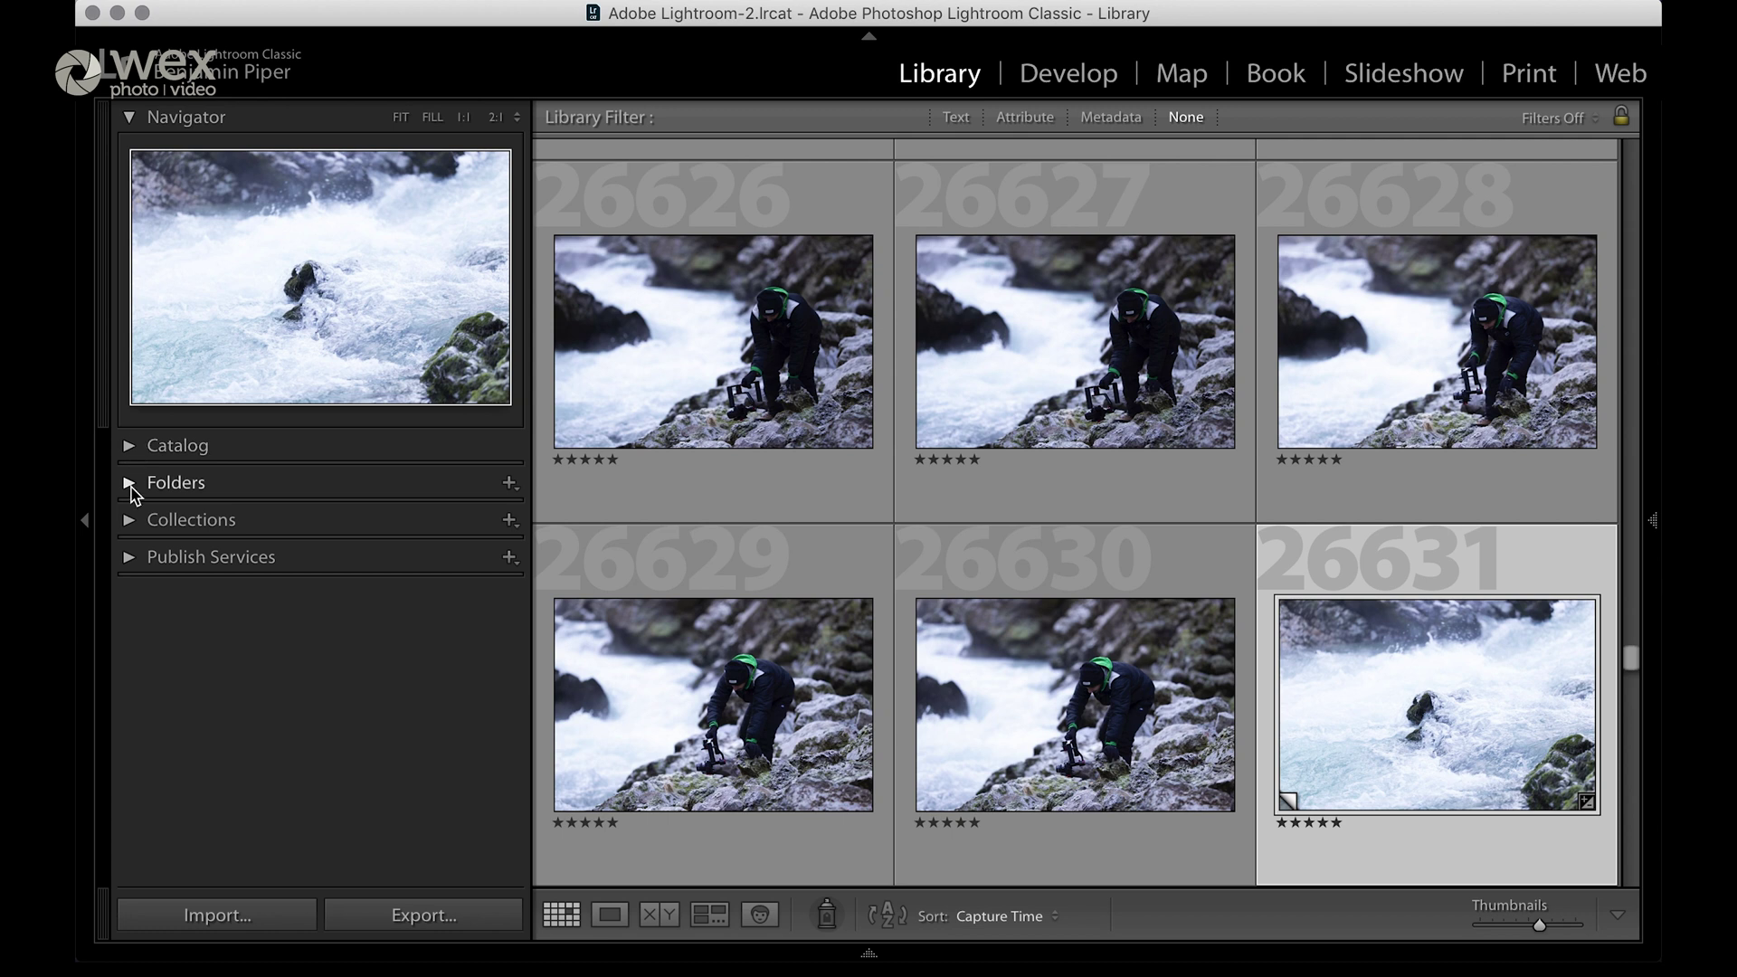
pyautogui.click(129, 483)
pyautogui.click(505, 558)
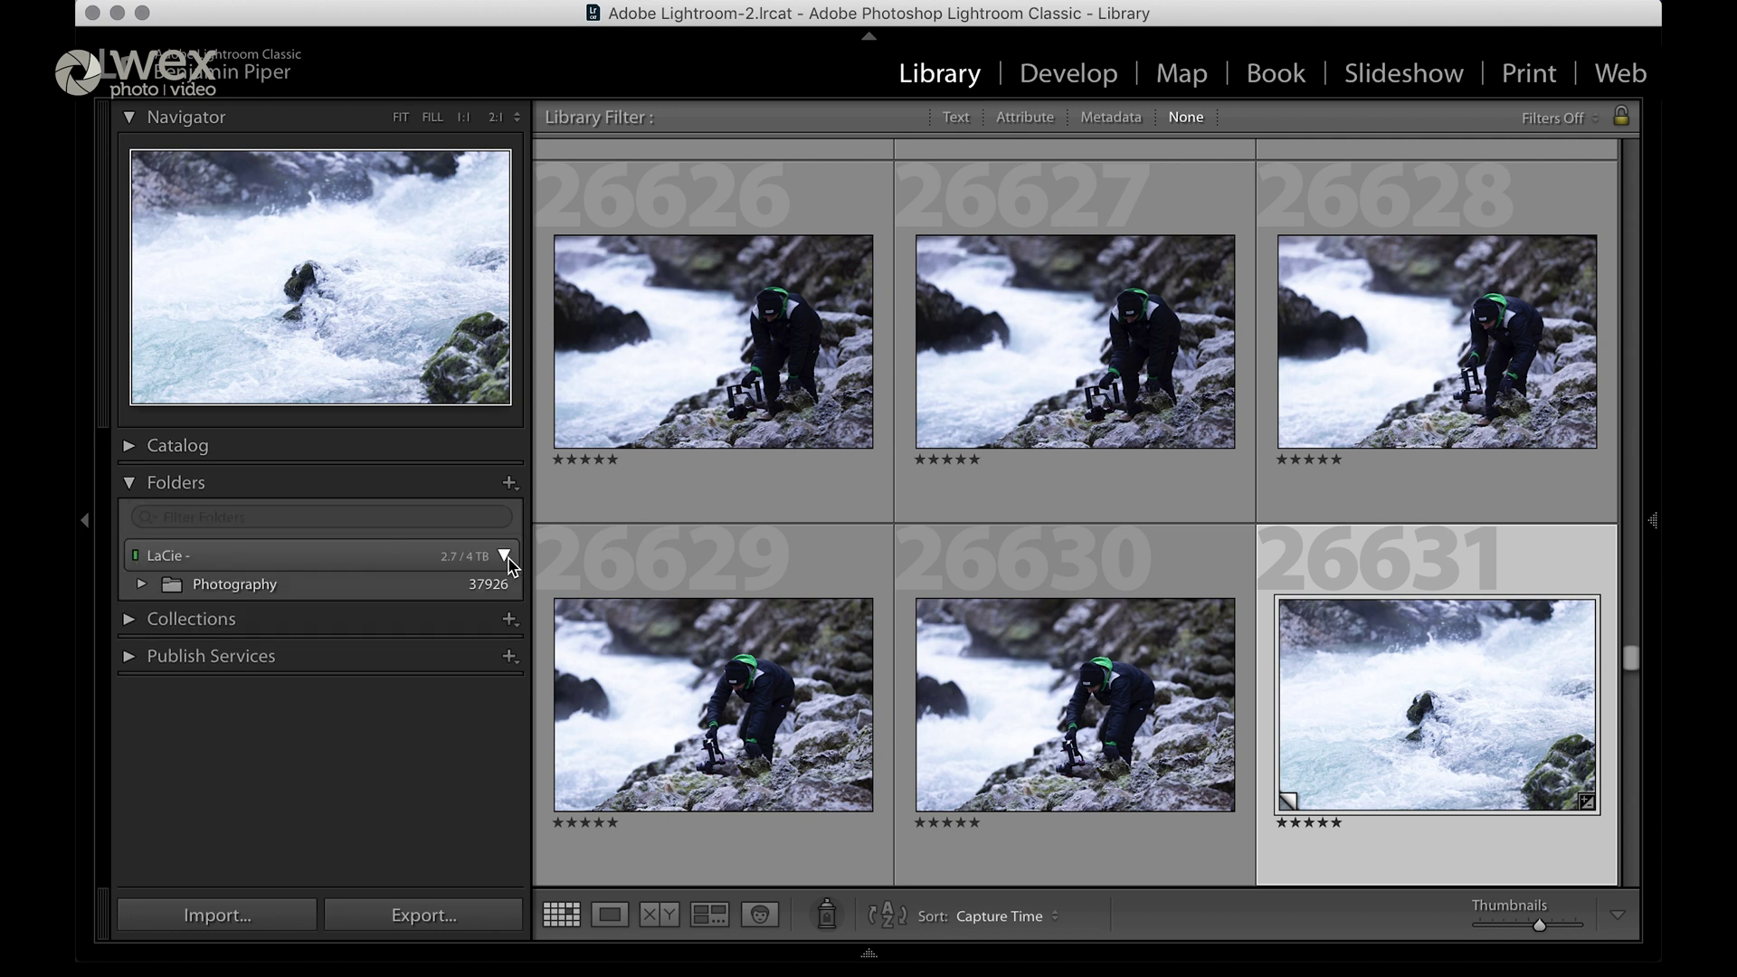
pyautogui.click(142, 586)
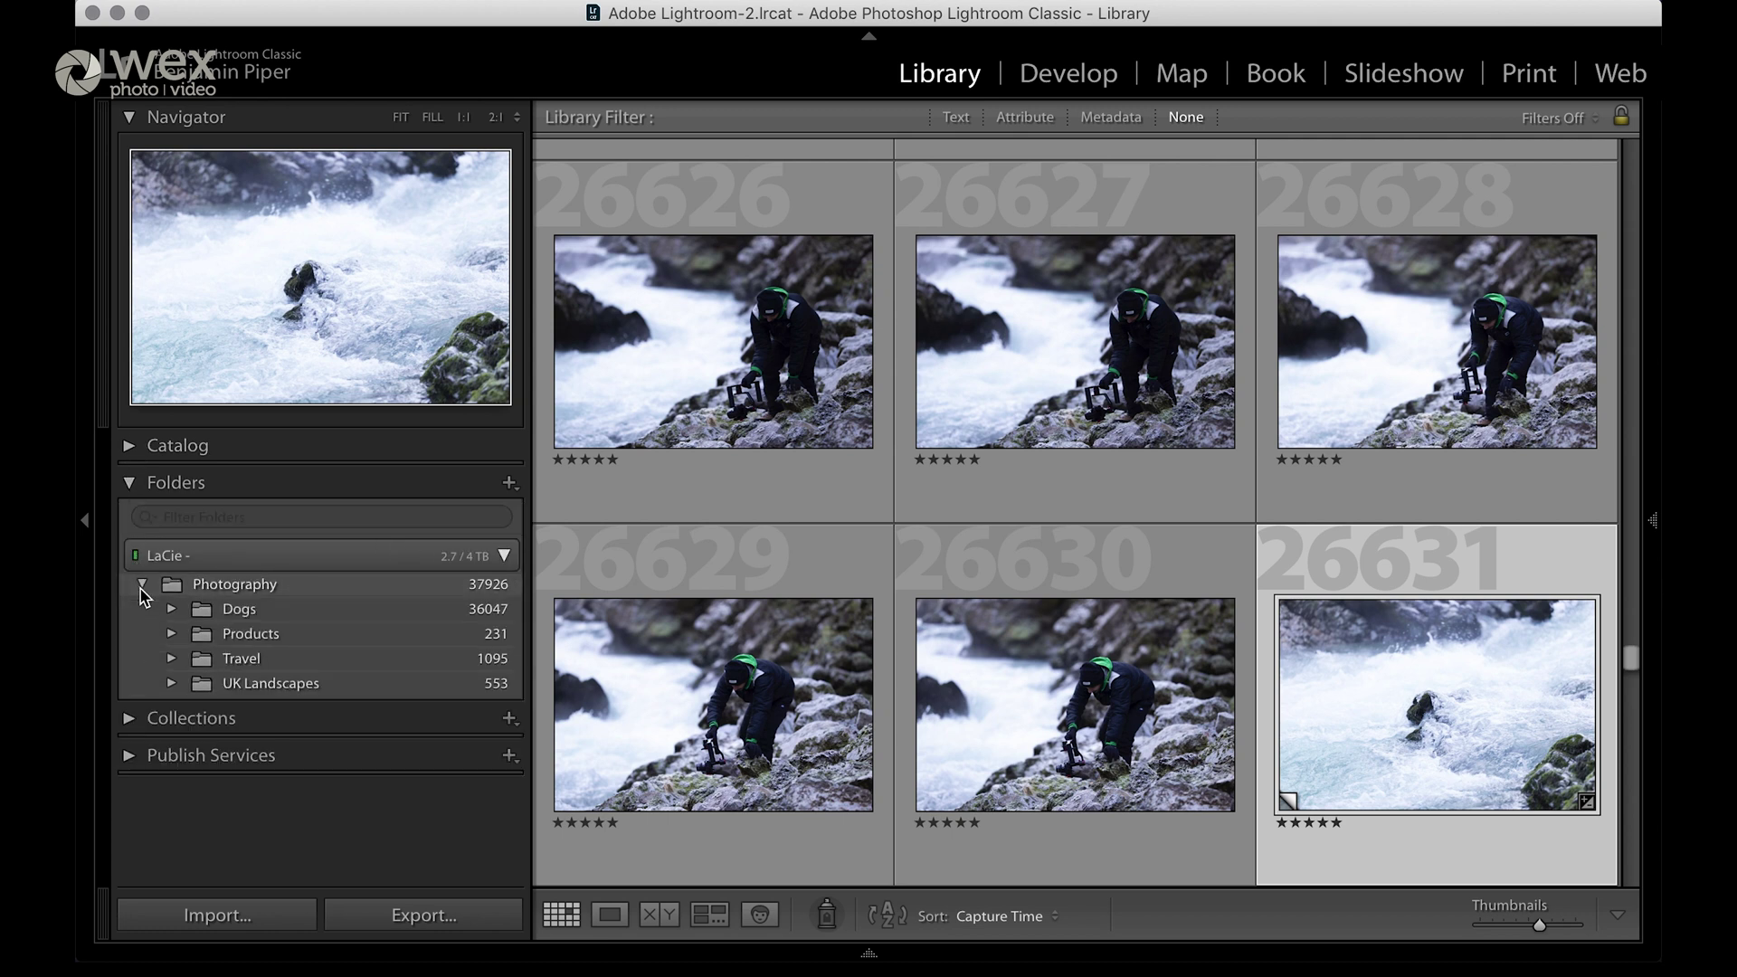
pyautogui.click(200, 618)
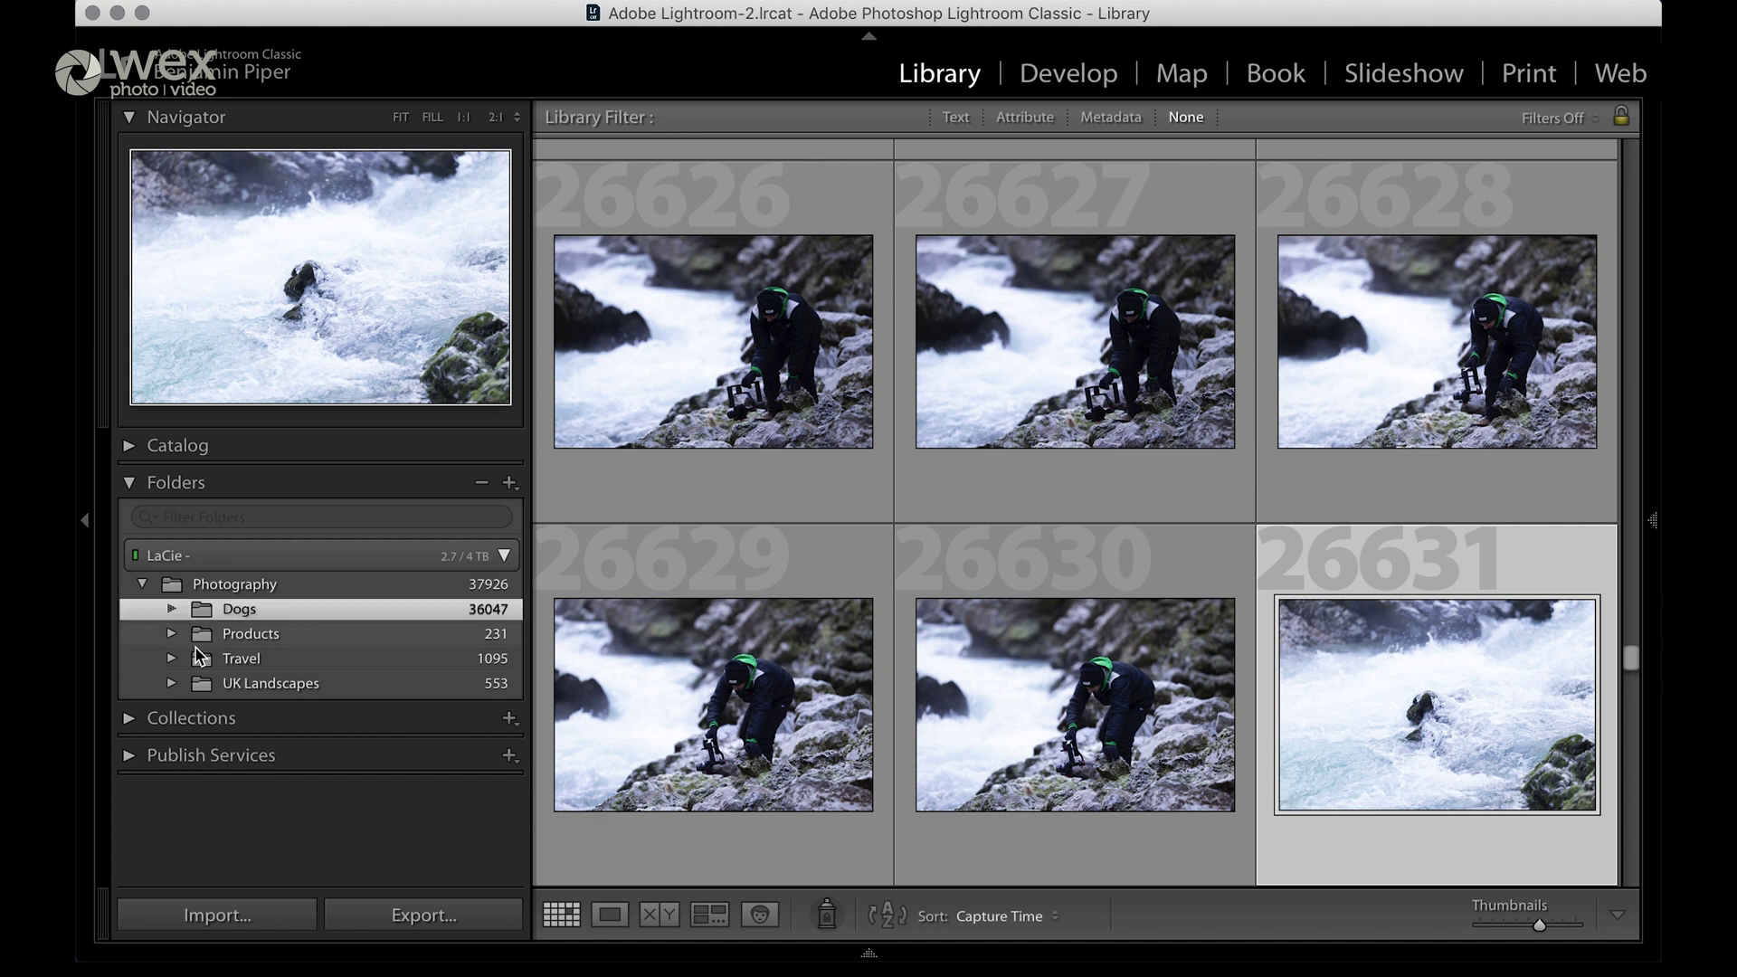
pyautogui.click(203, 664)
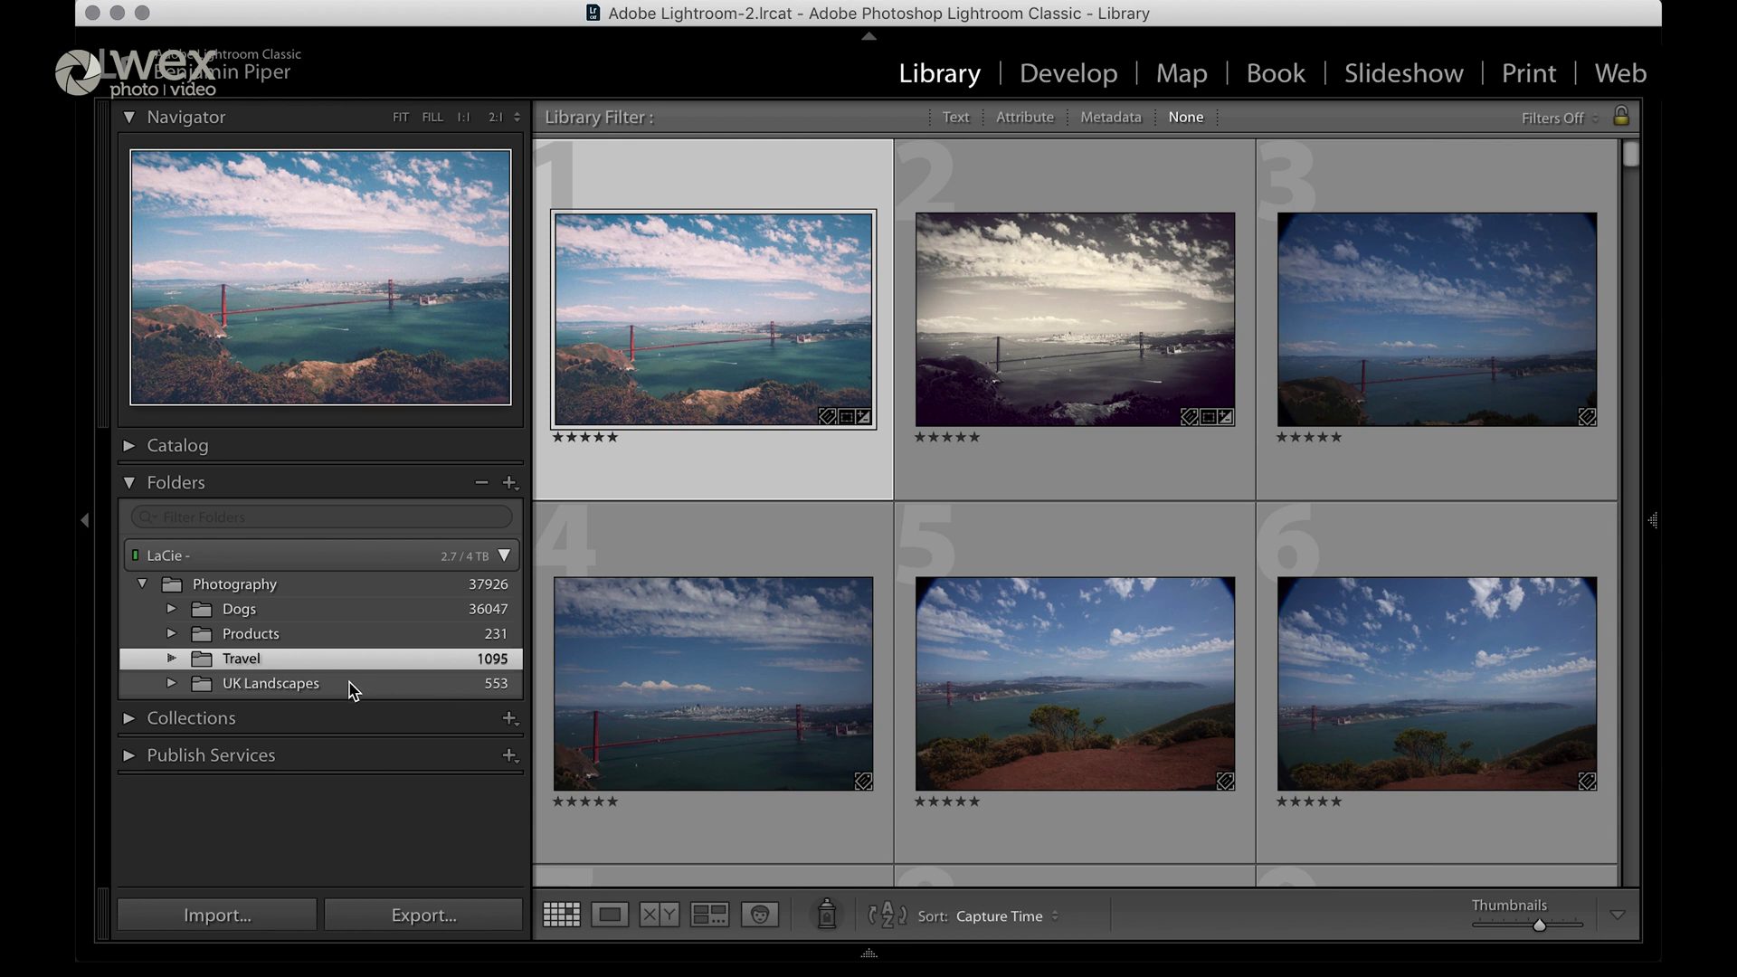
# Collapse the Travel, Products, Photography and LaCie folders back up to the drive level
pyautogui.click(171, 659)
pyautogui.click(171, 659)
pyautogui.click(171, 634)
pyautogui.click(171, 634)
pyautogui.click(143, 585)
pyautogui.click(306, 562)
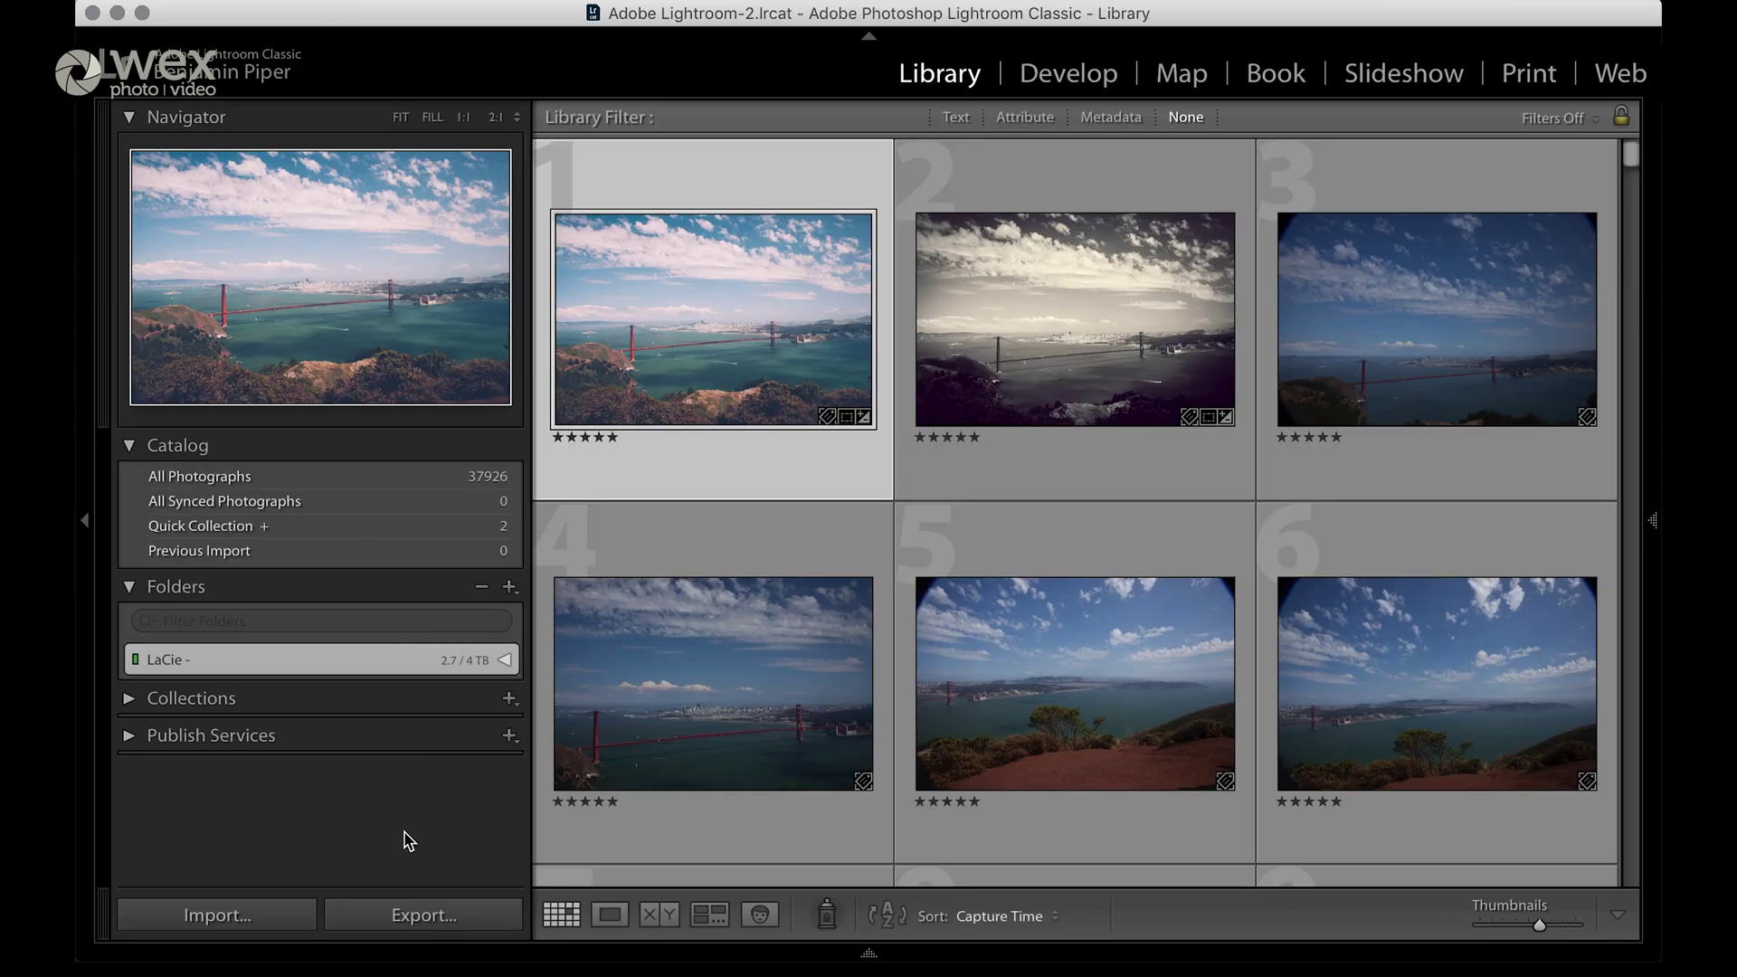
# In Export One File, review Export Location, uncheck Add to This Catalog, and cancel without exporting
pyautogui.click(402, 916)
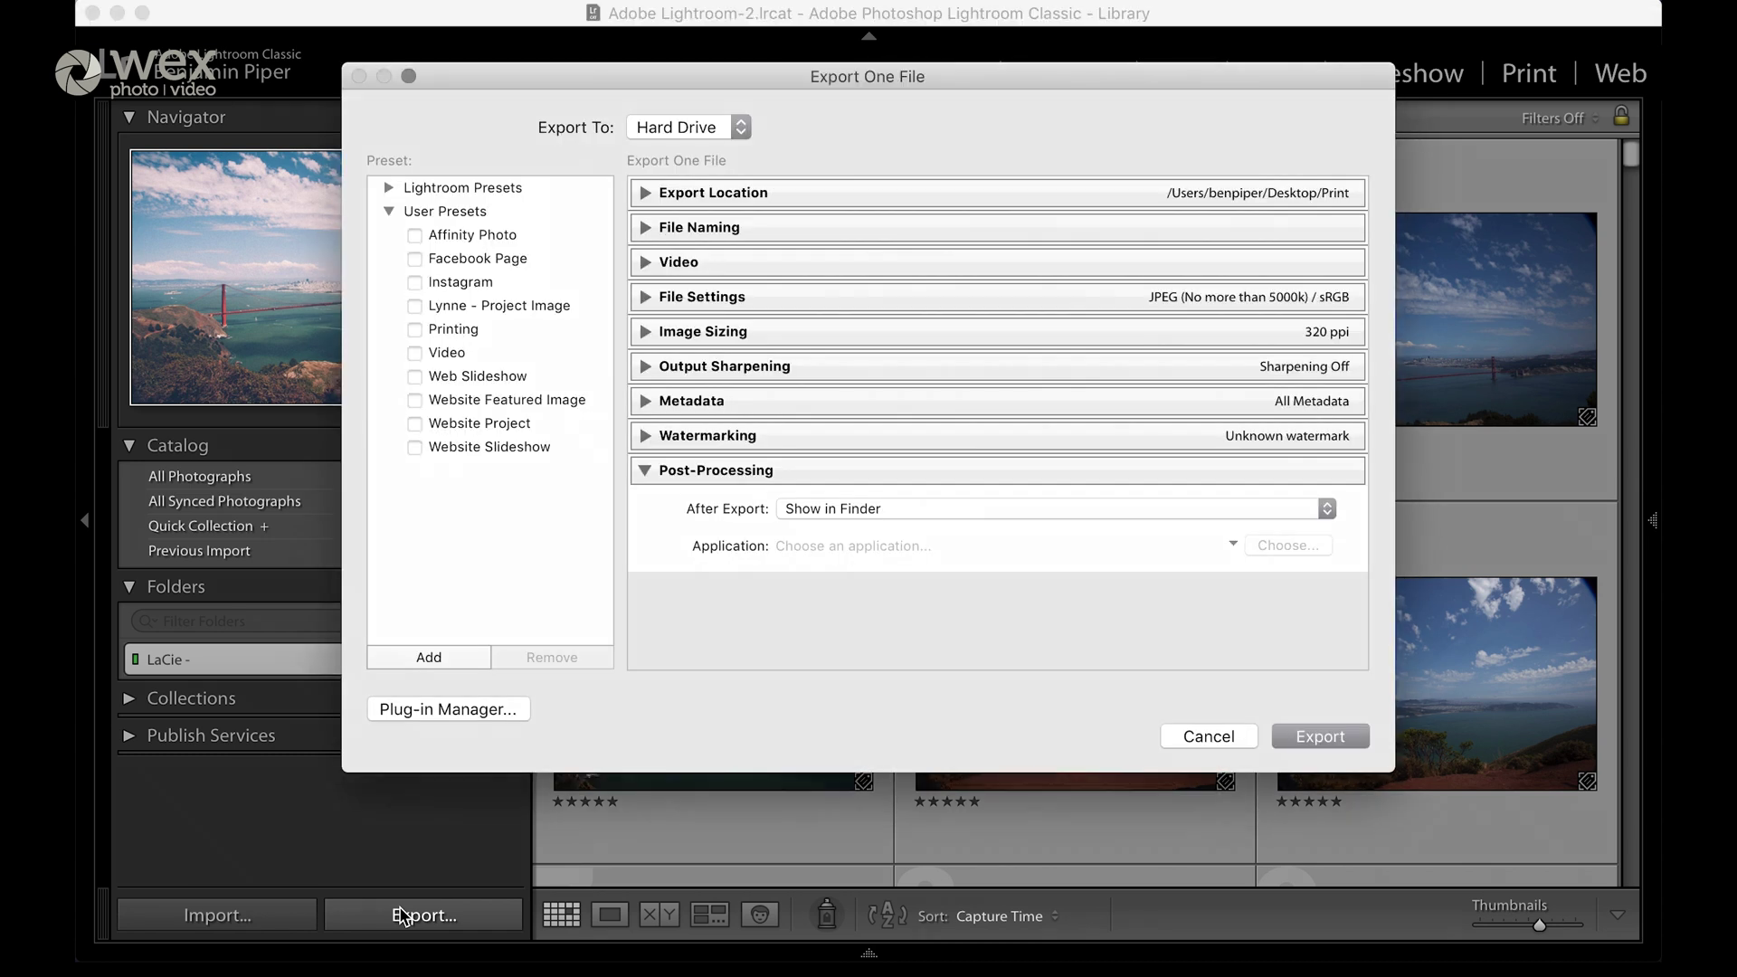
pyautogui.click(875, 194)
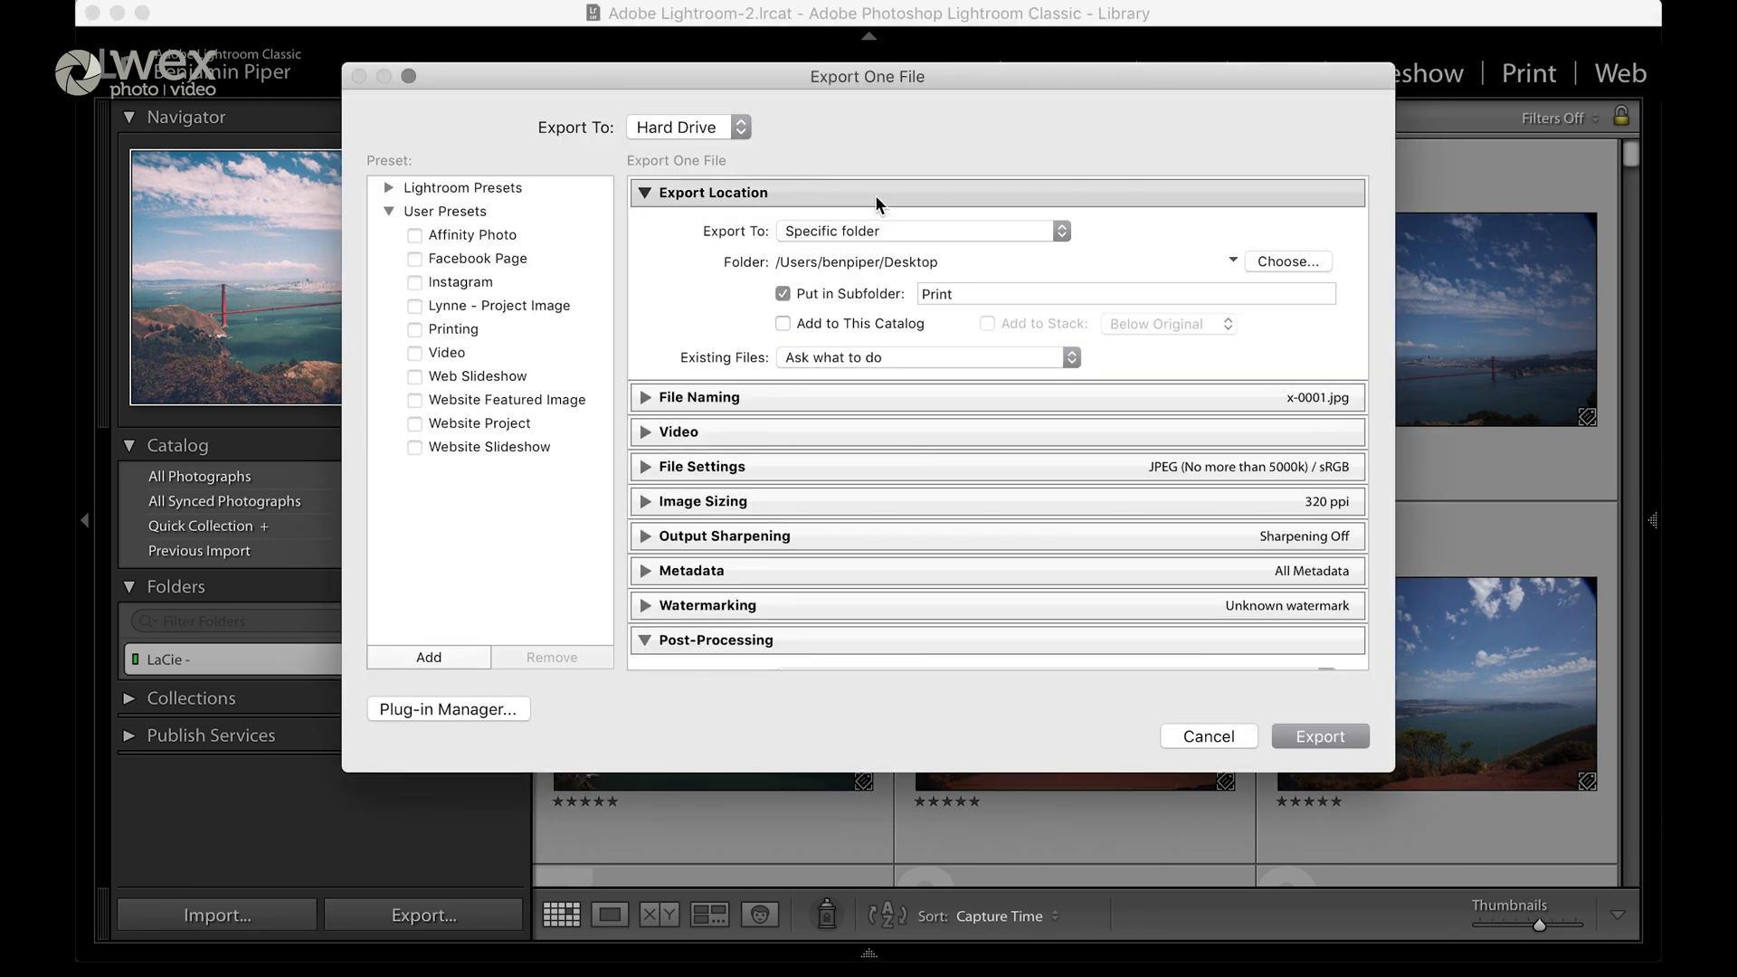
pyautogui.click(784, 322)
pyautogui.click(1225, 740)
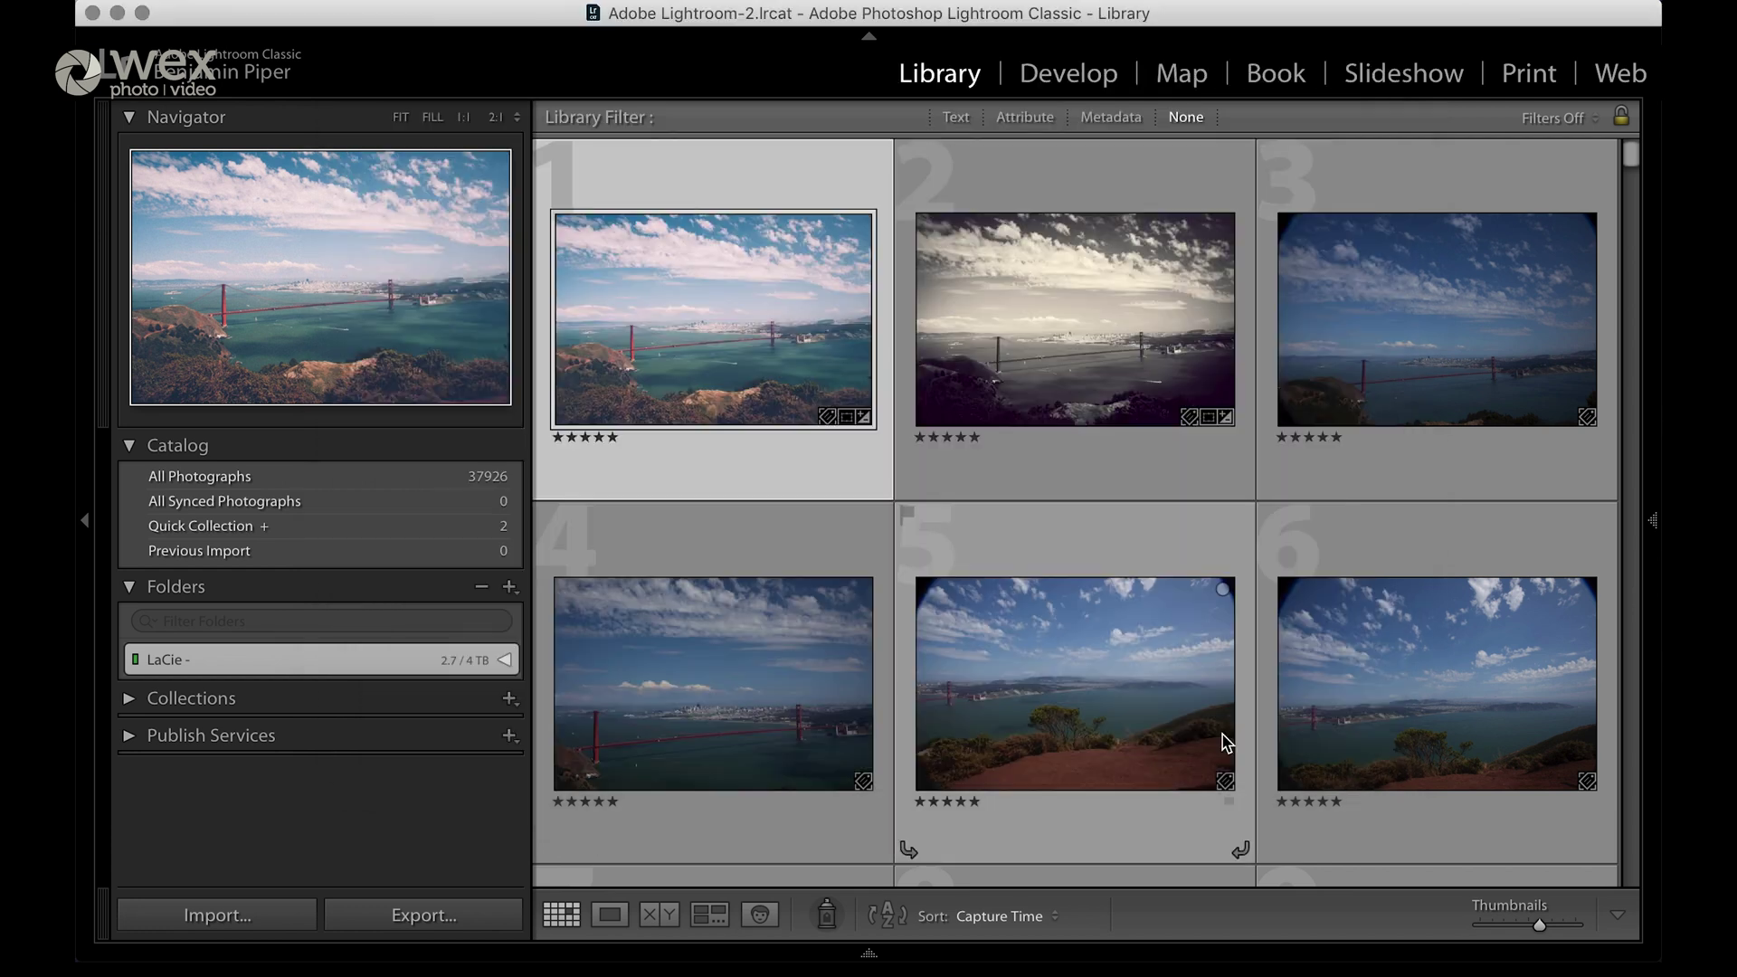
# Start an import with keywords Dog Photography, Norfolk, Autumn, Thetford applied to incoming photos
pyautogui.click(224, 920)
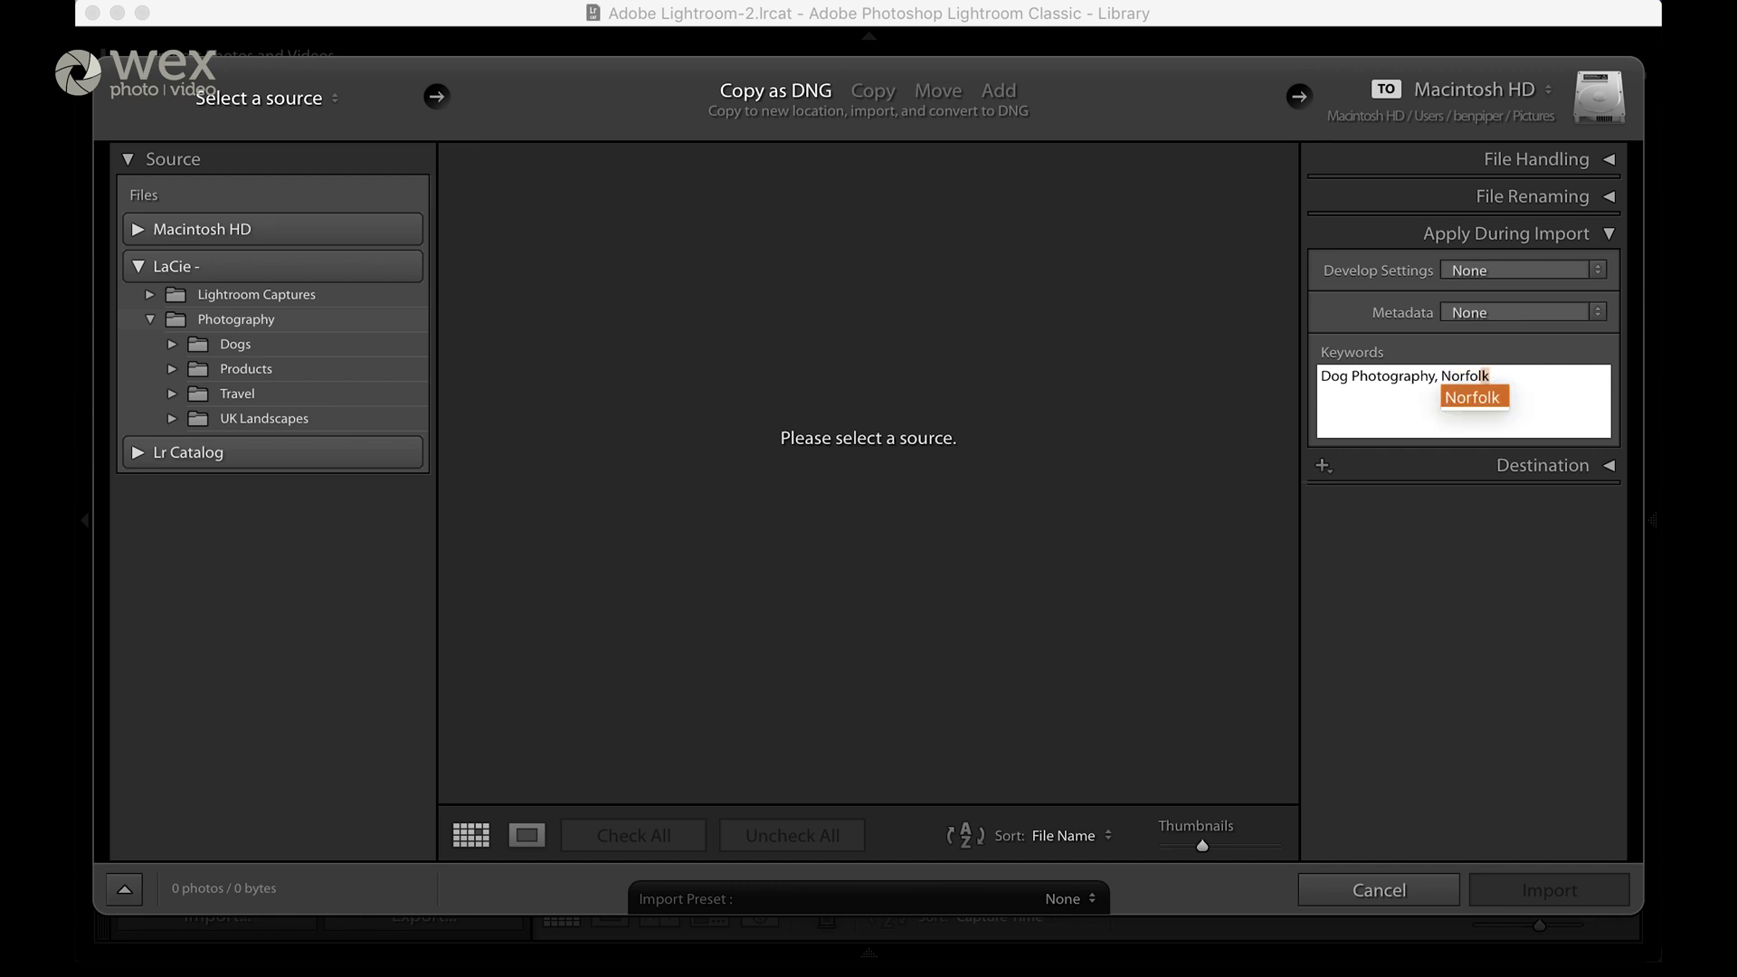
pyautogui.write('utumn, Thet')
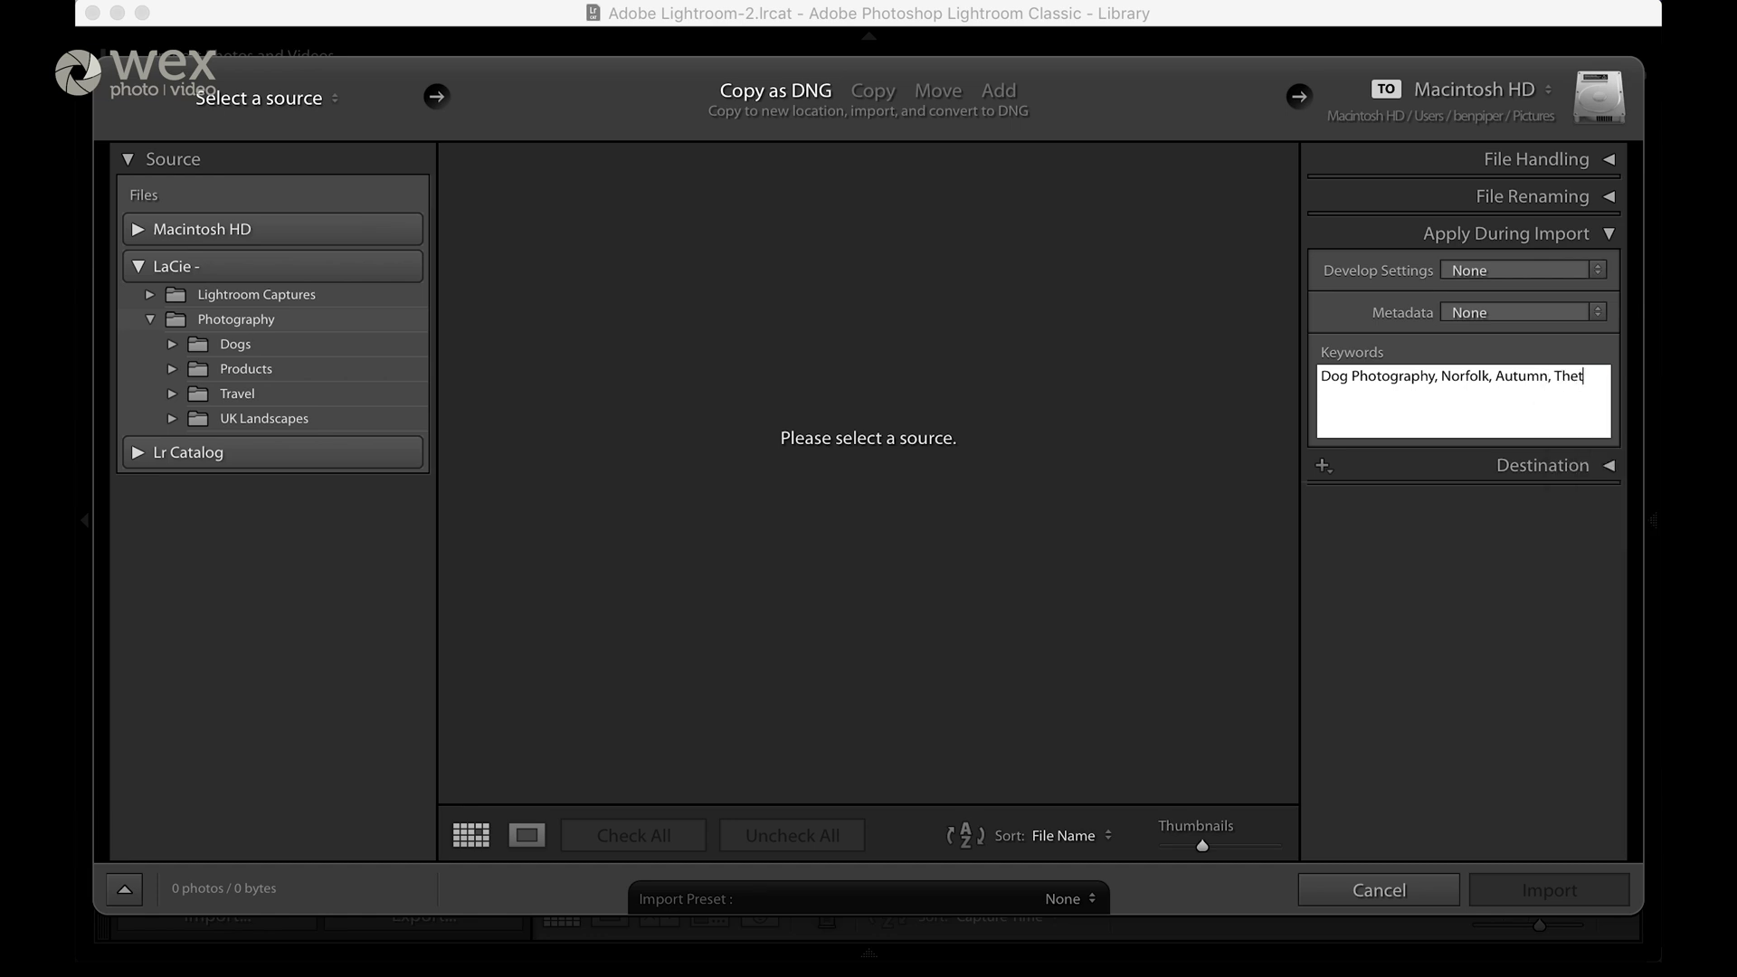
pyautogui.write('ford,')
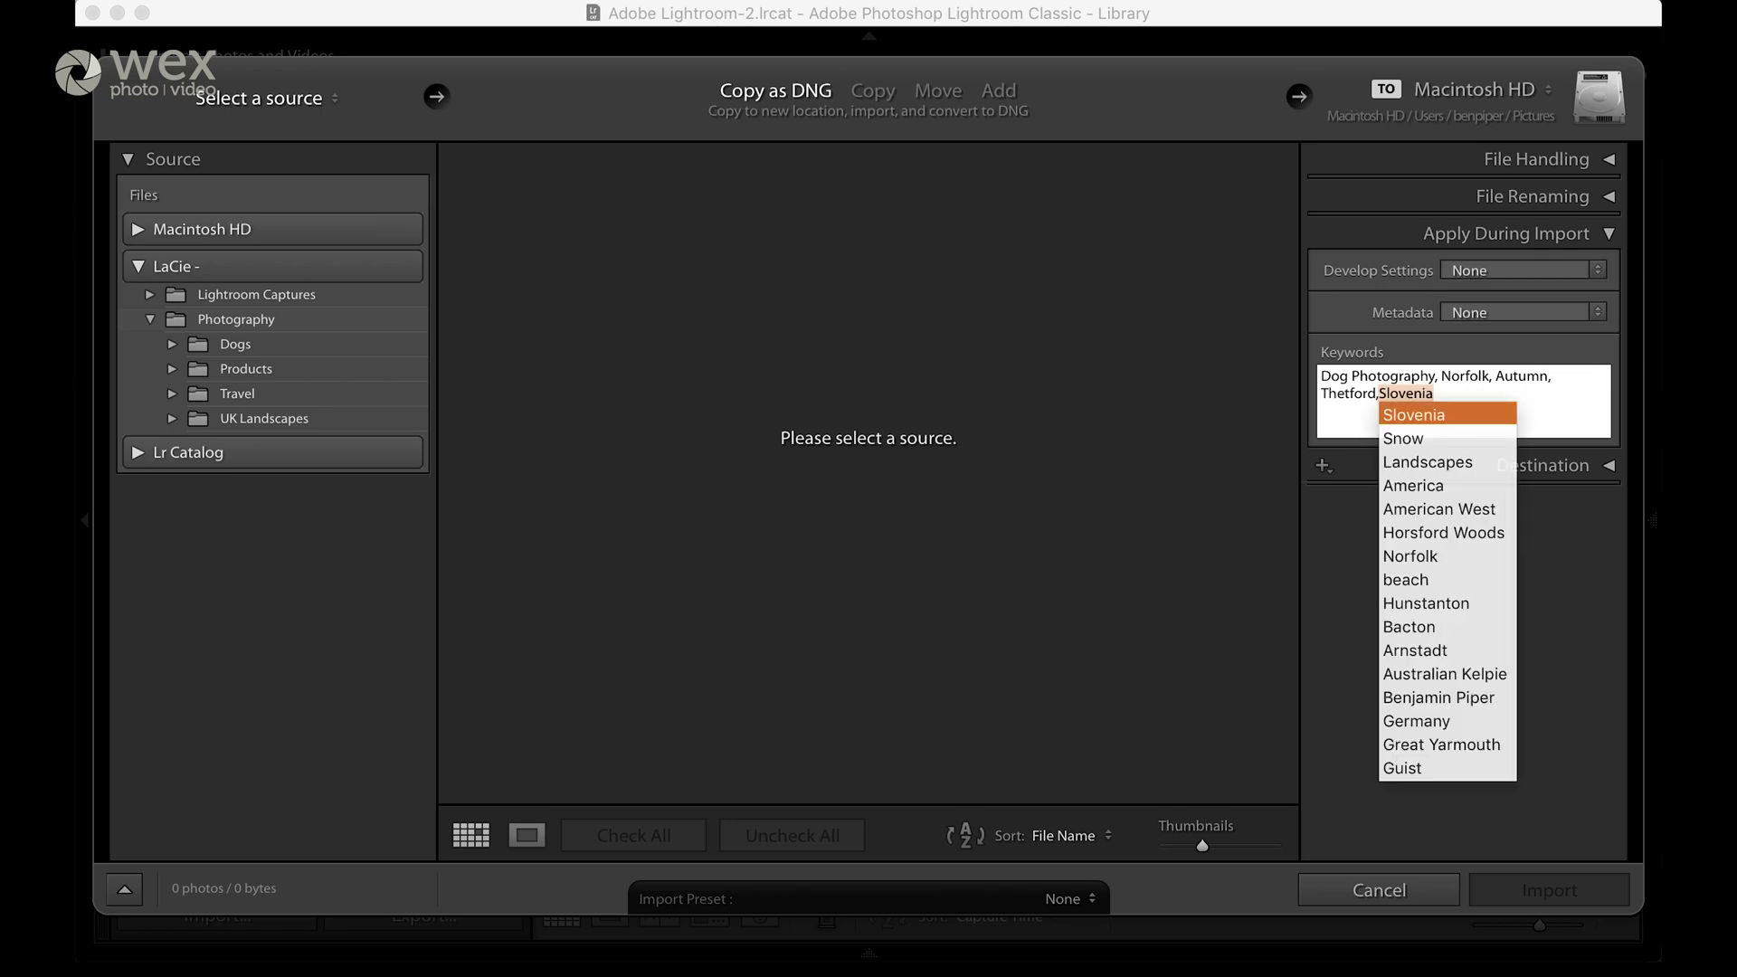
pyautogui.press('BackSpace')
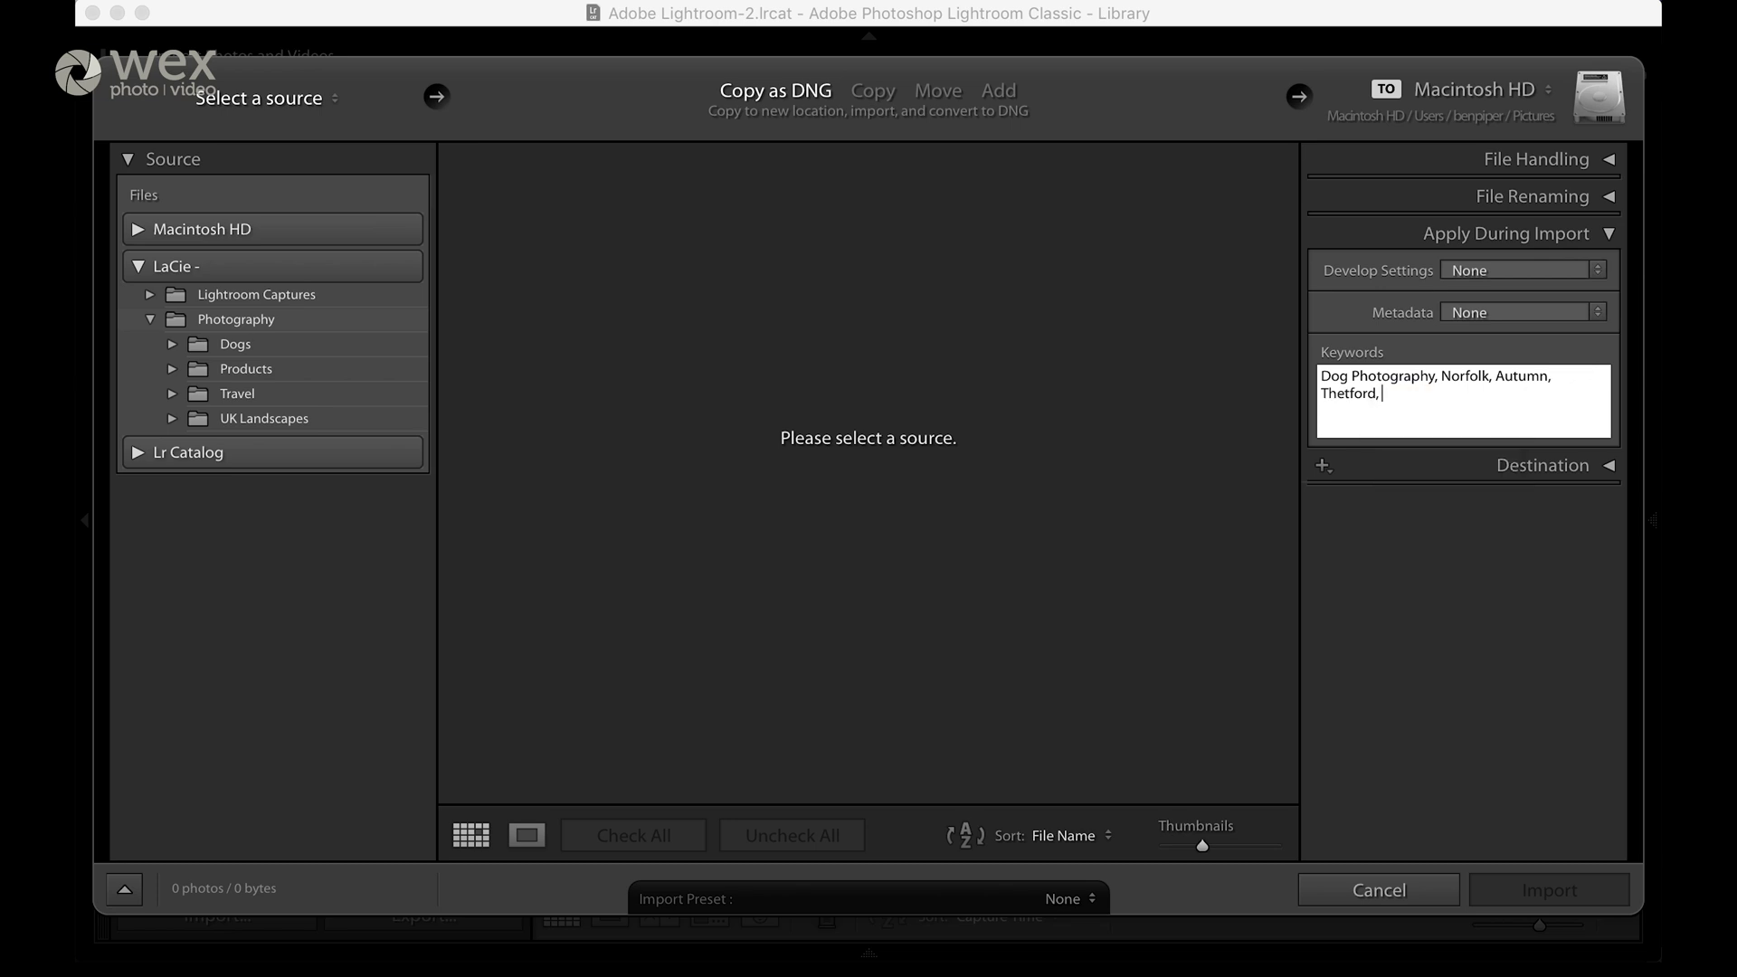
# Set the import's Develop Settings to the User Preset Sony I, then view File Handling options
pyautogui.click(1554, 233)
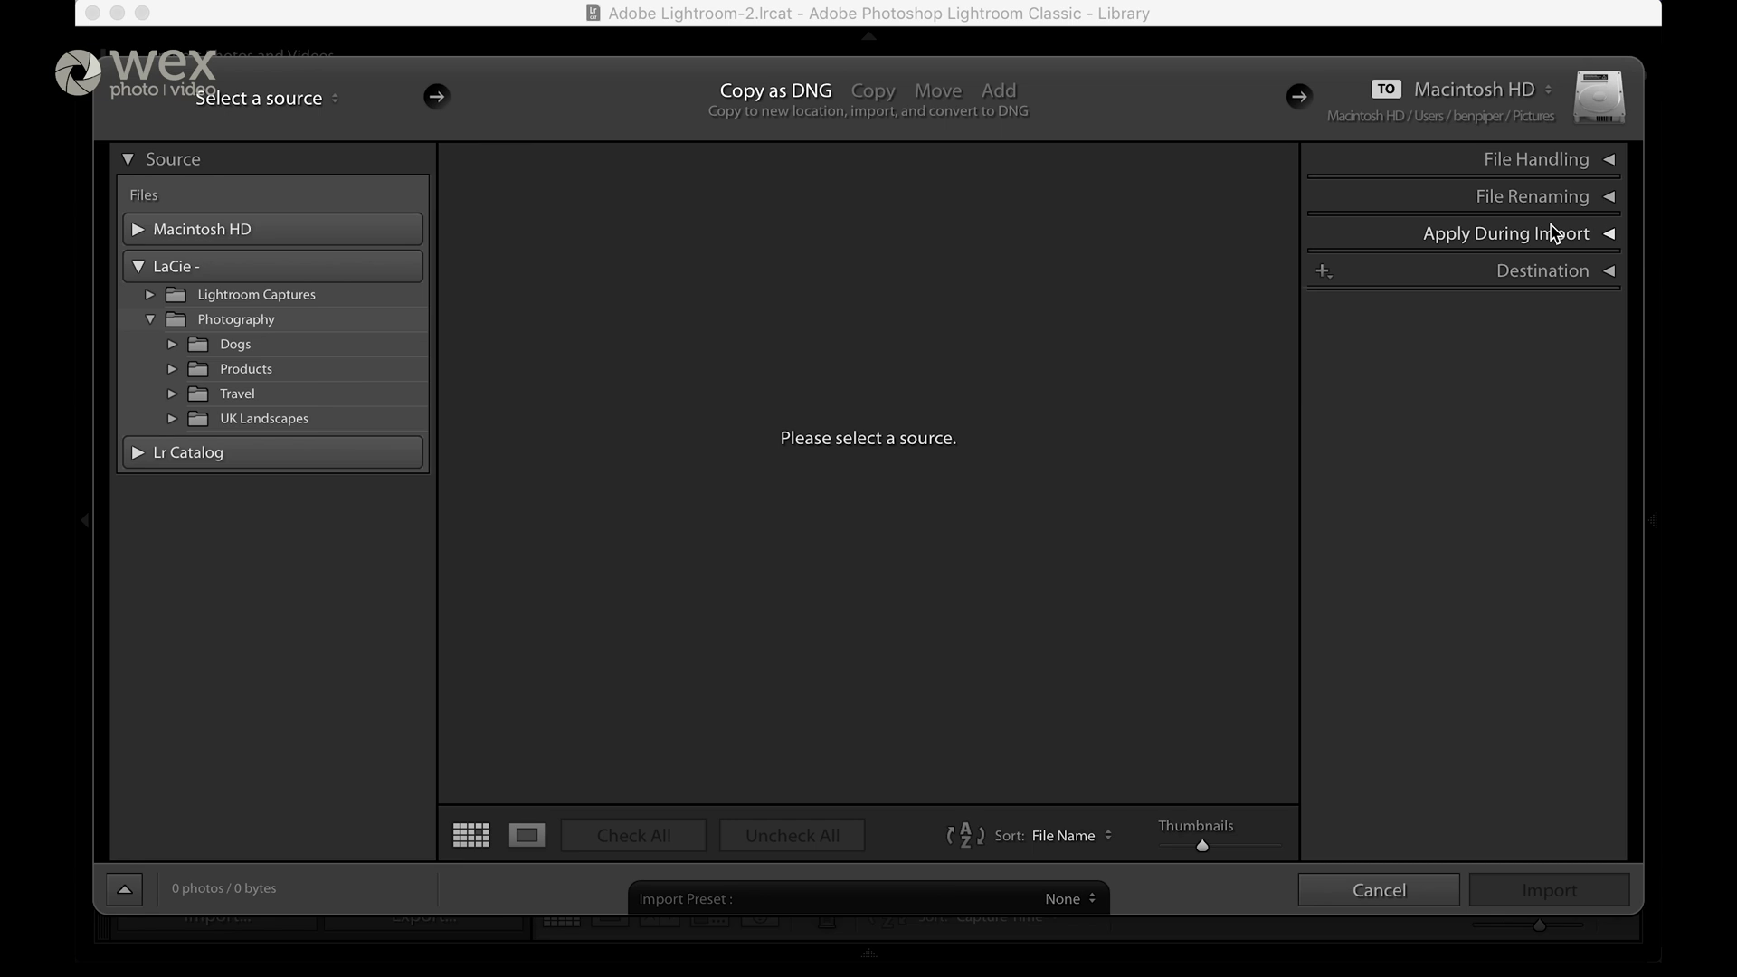
pyautogui.click(1552, 233)
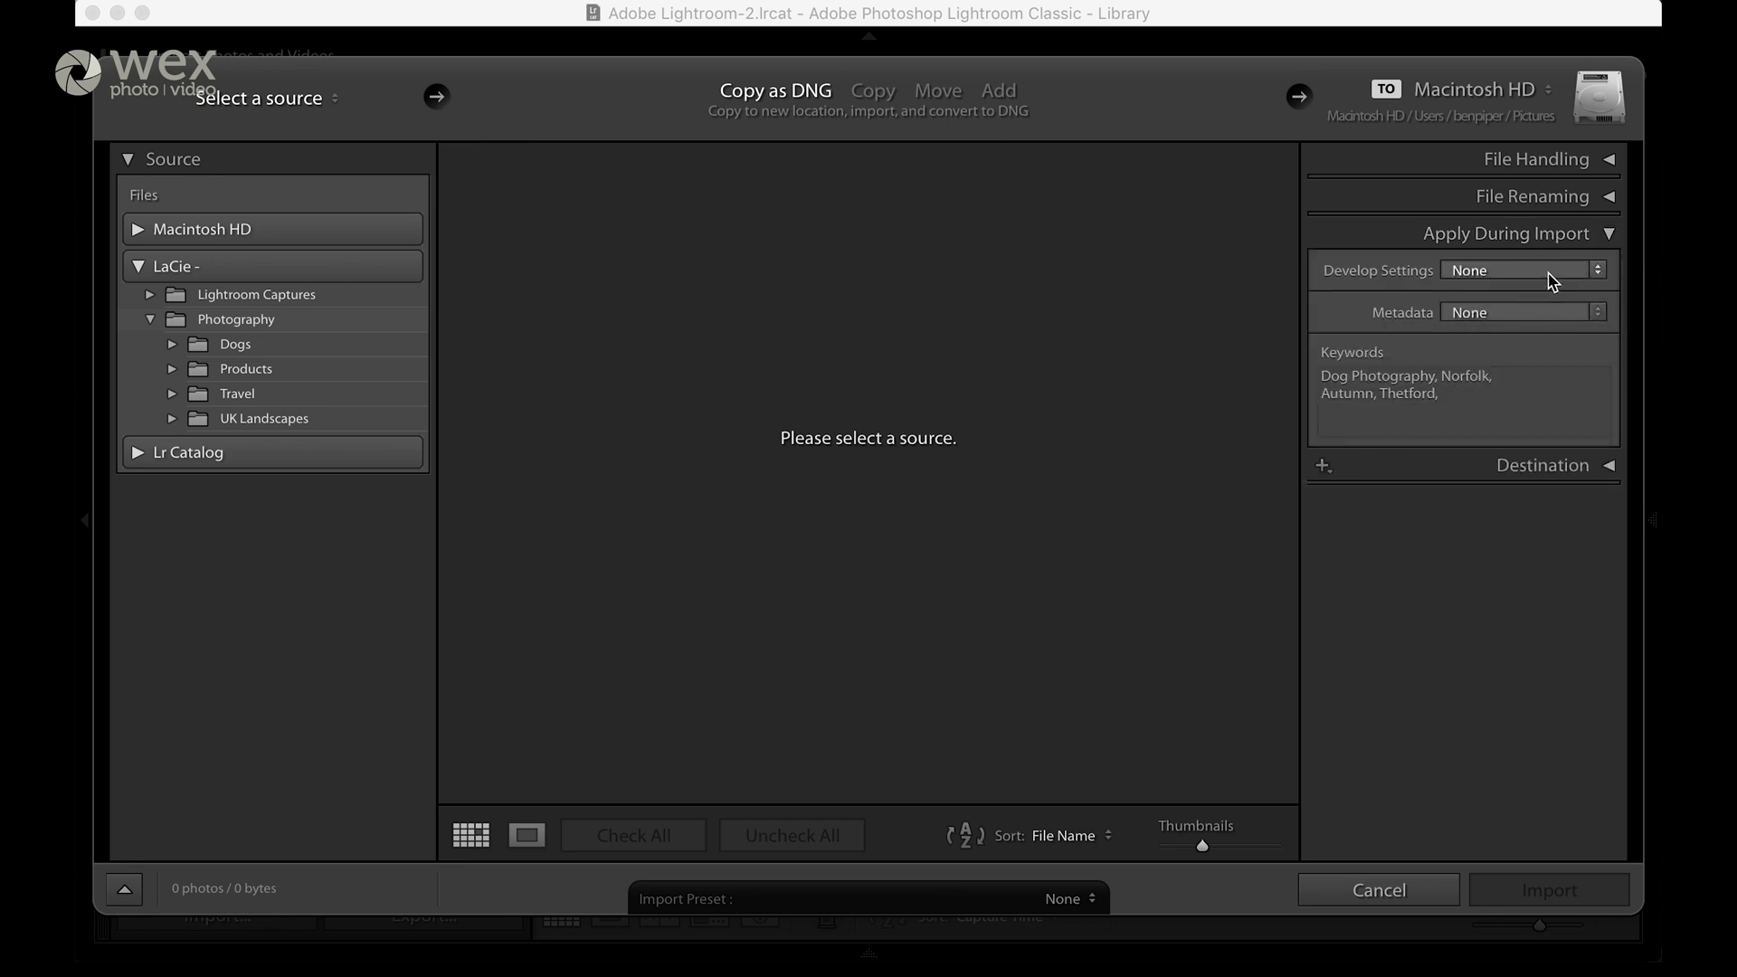
pyautogui.click(1548, 273)
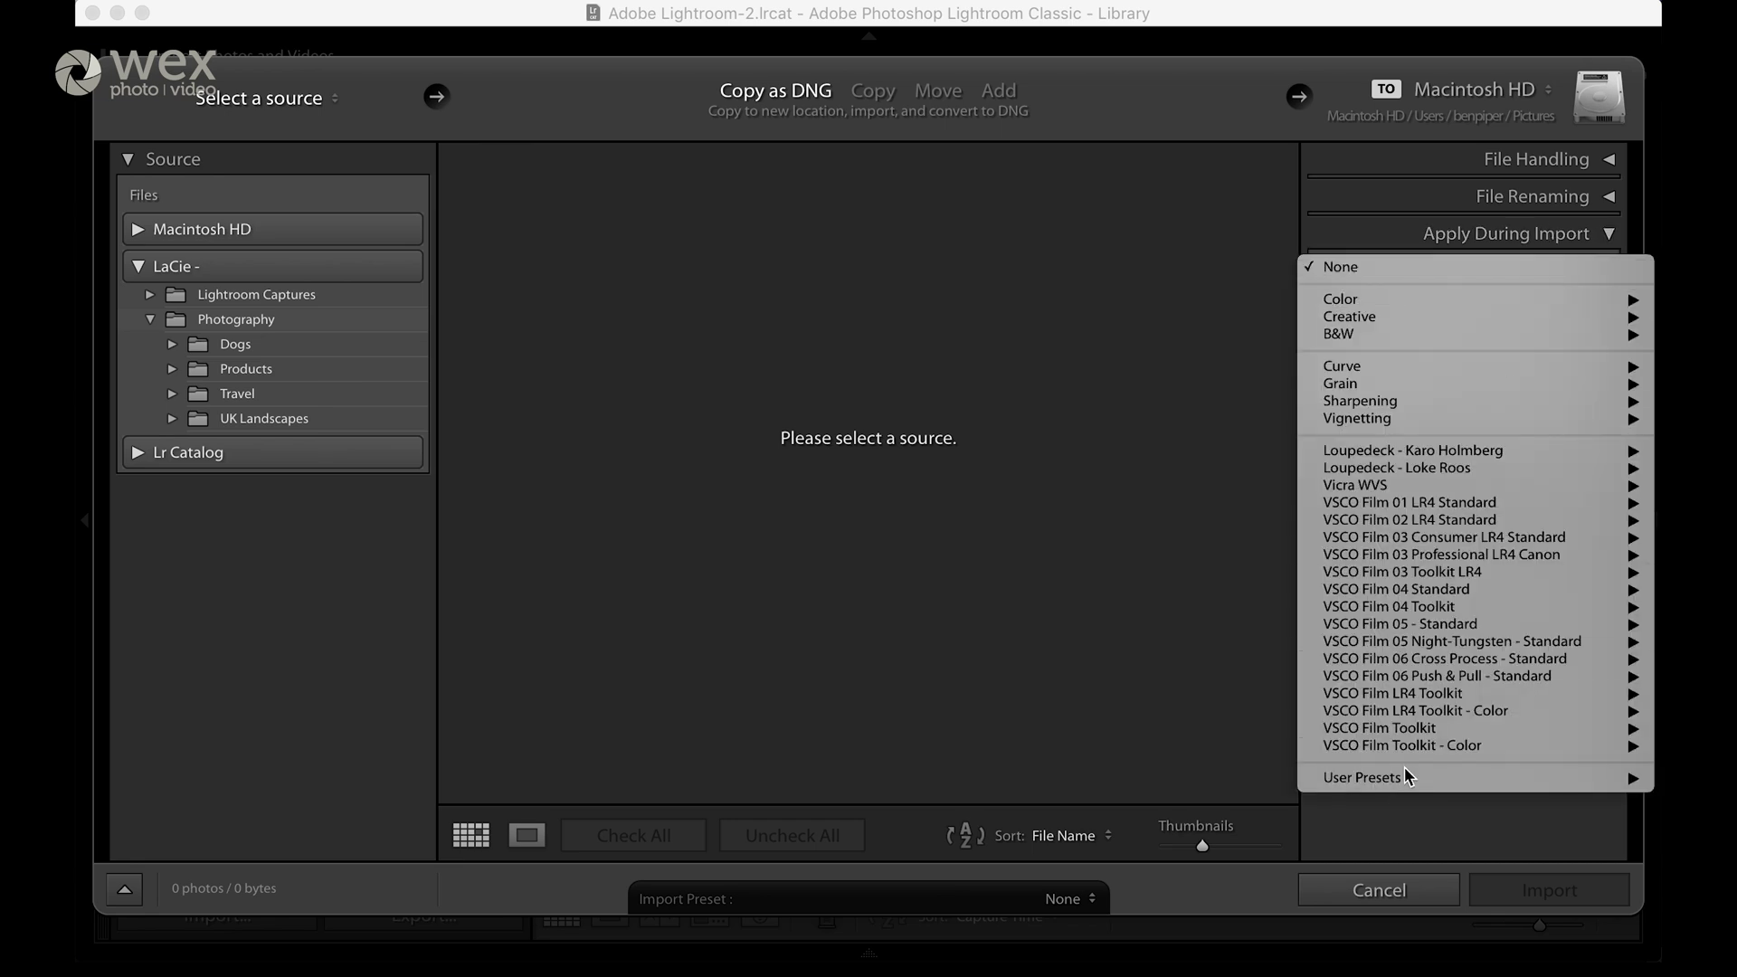
pyautogui.moveTo(1404, 769)
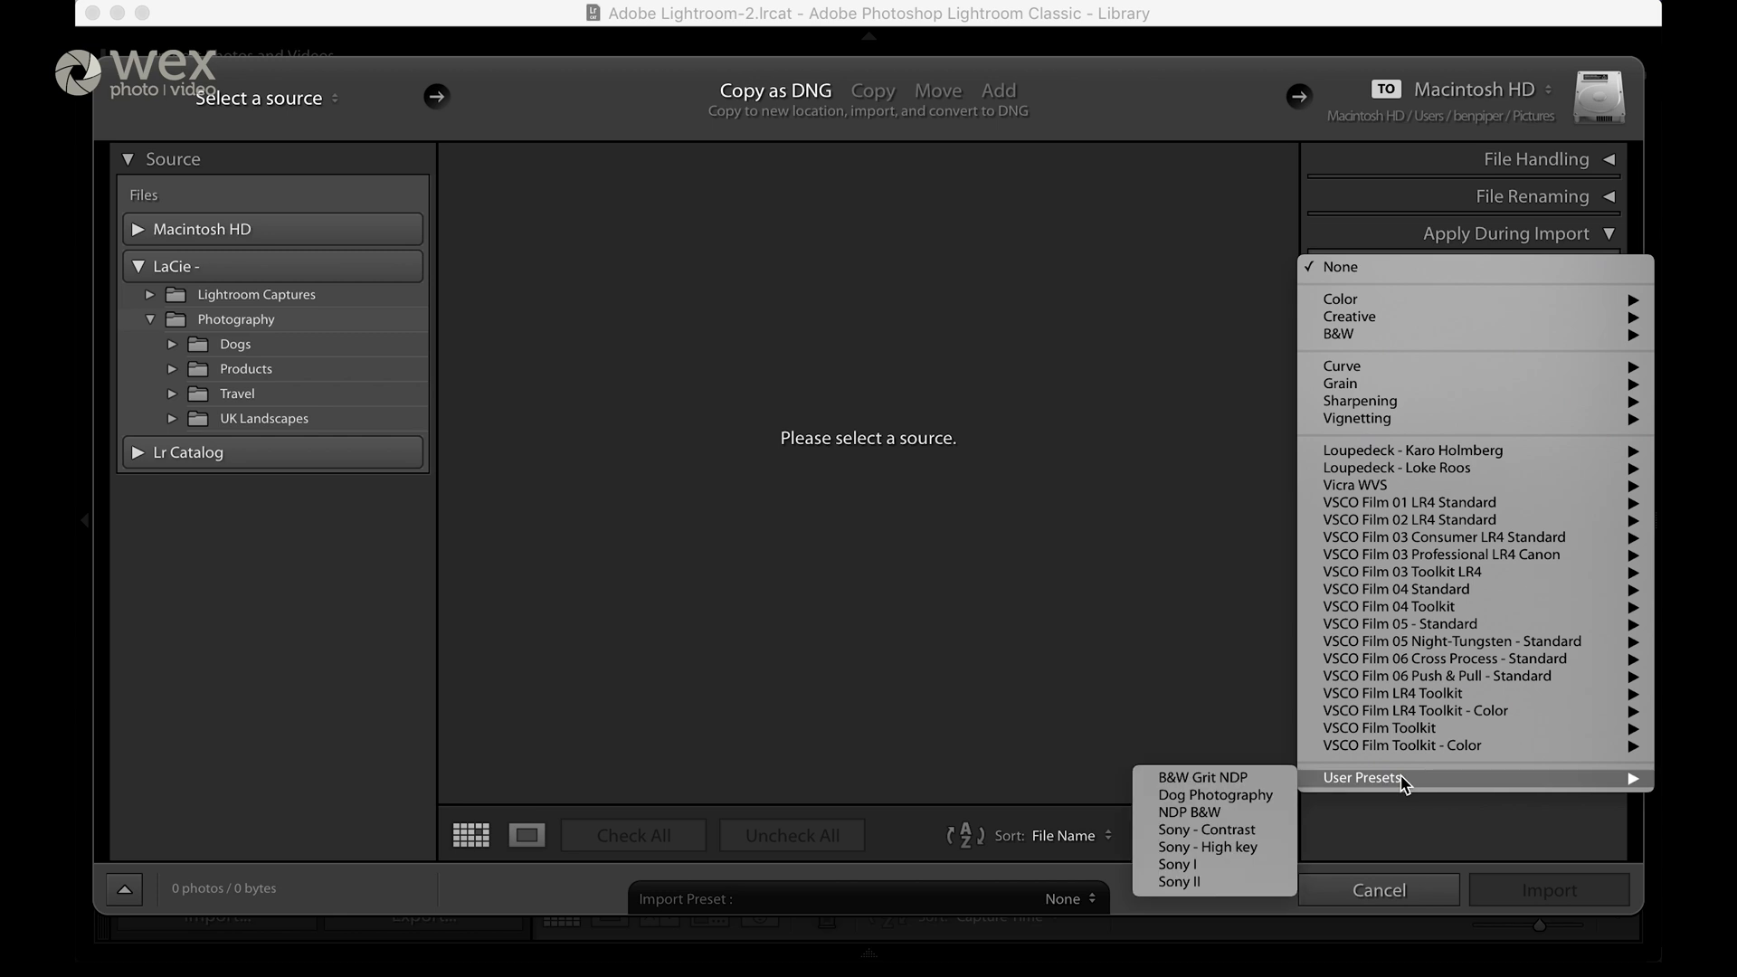
pyautogui.click(1229, 864)
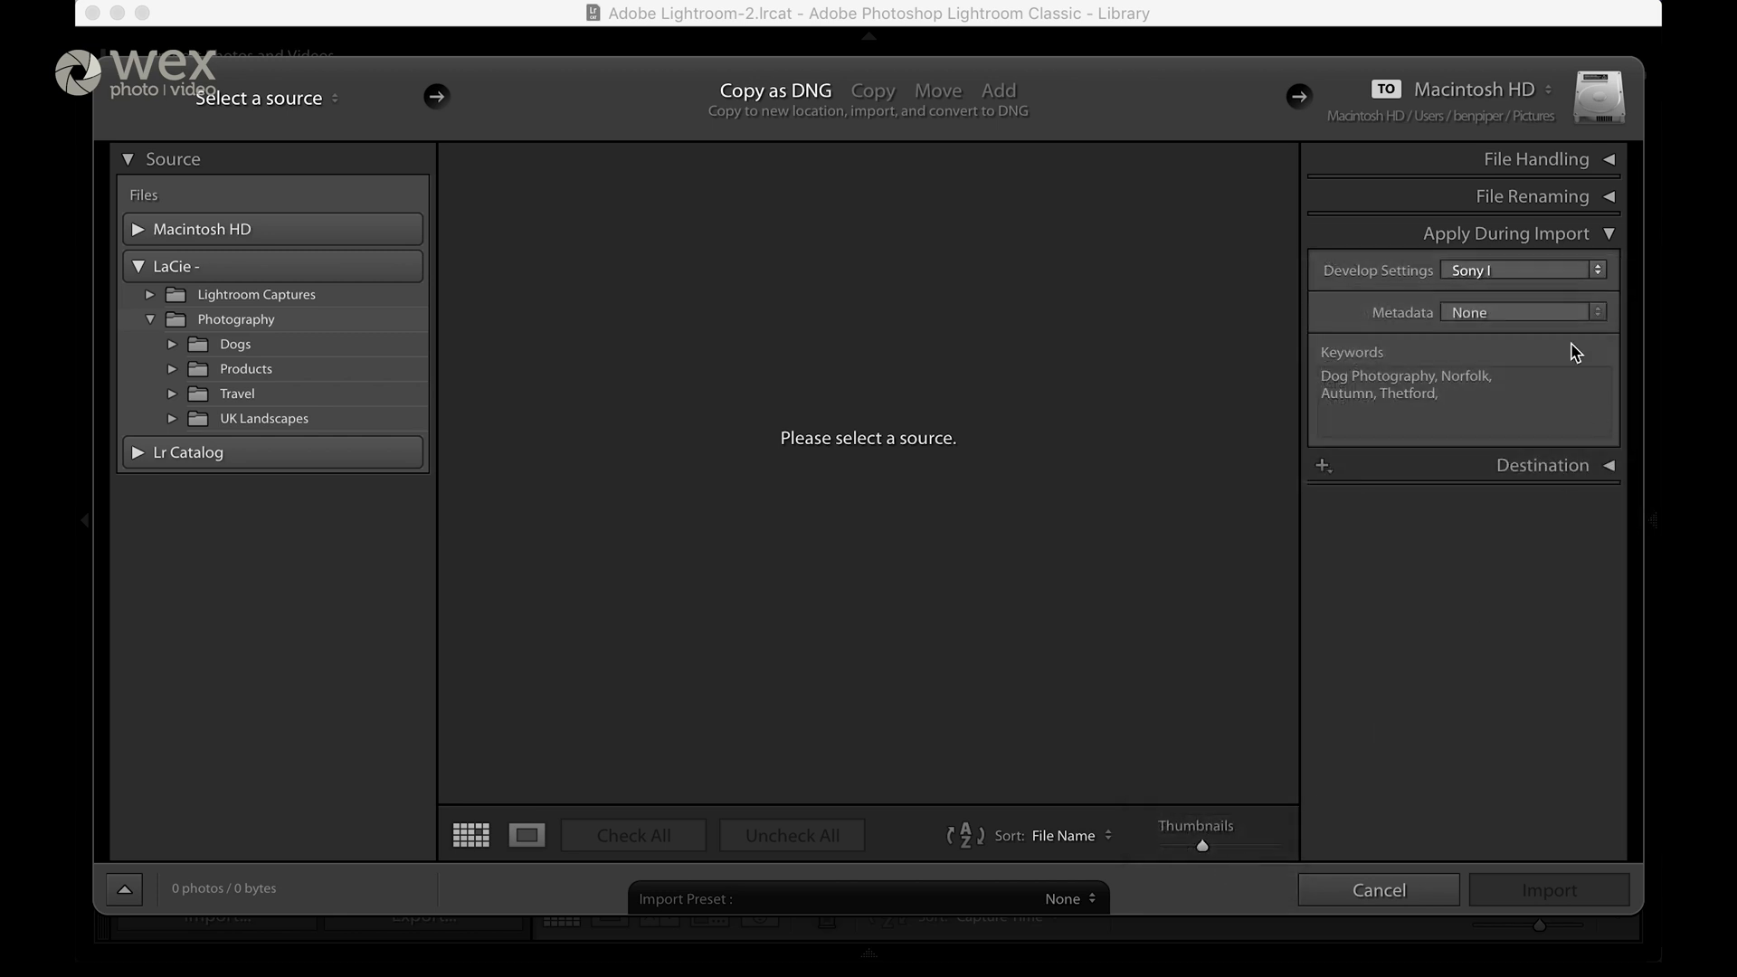
pyautogui.click(1549, 243)
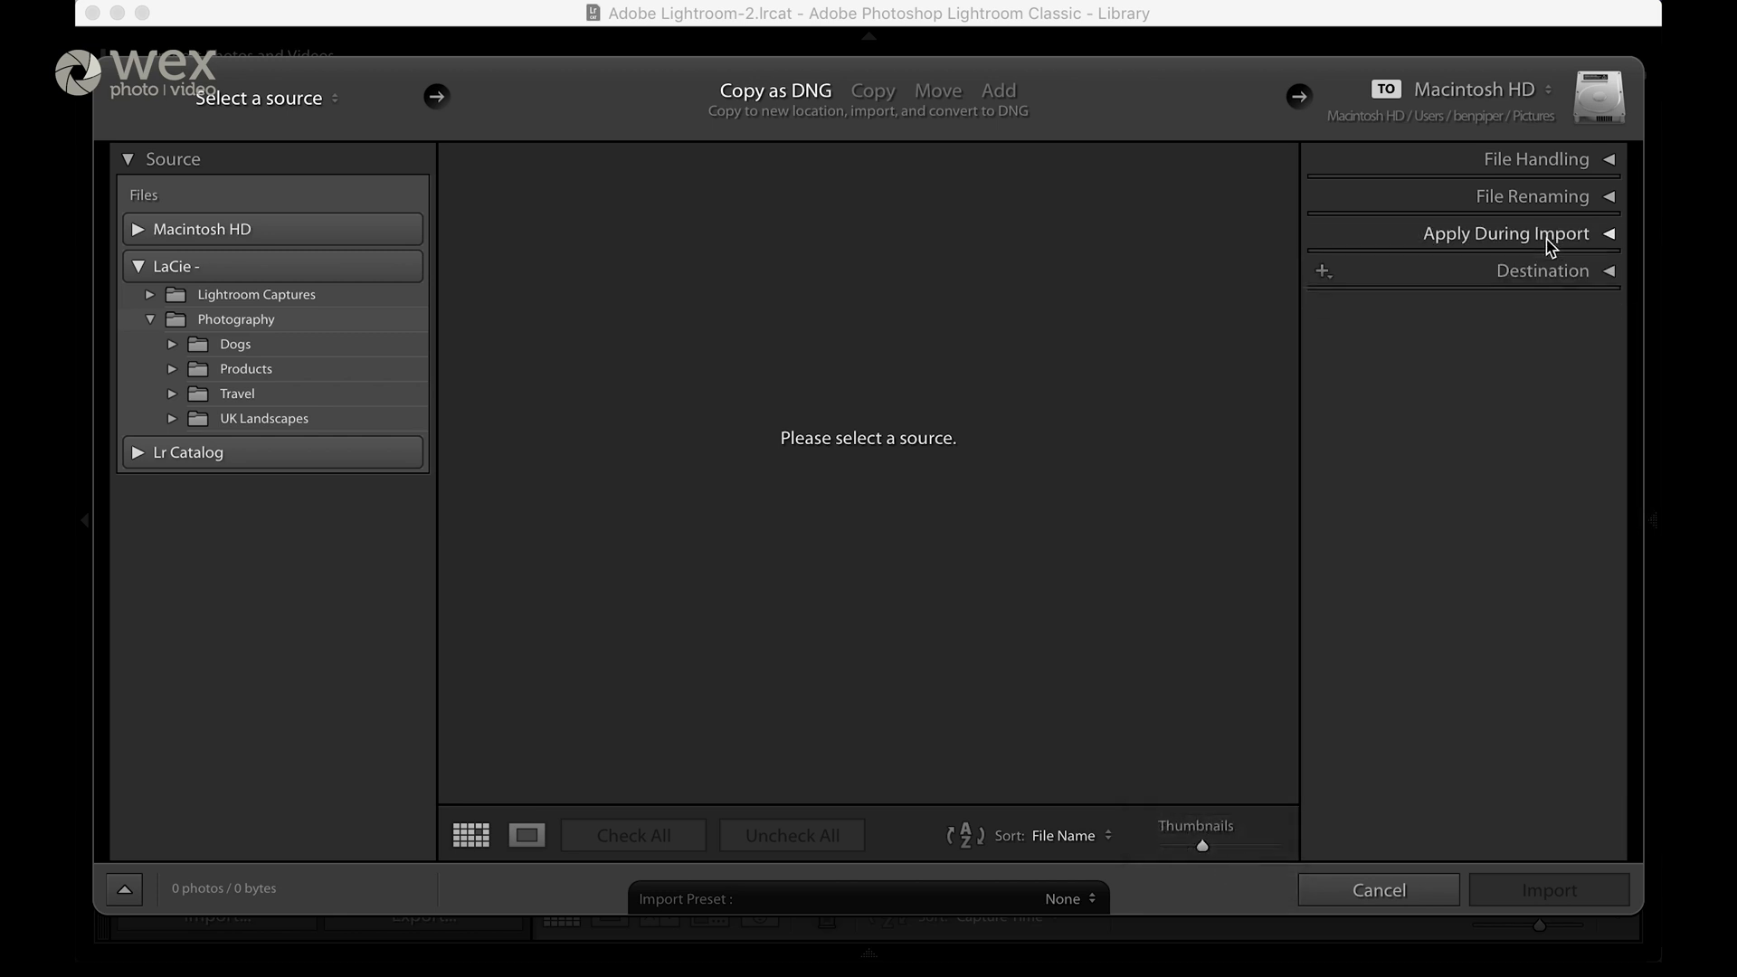
pyautogui.click(1555, 160)
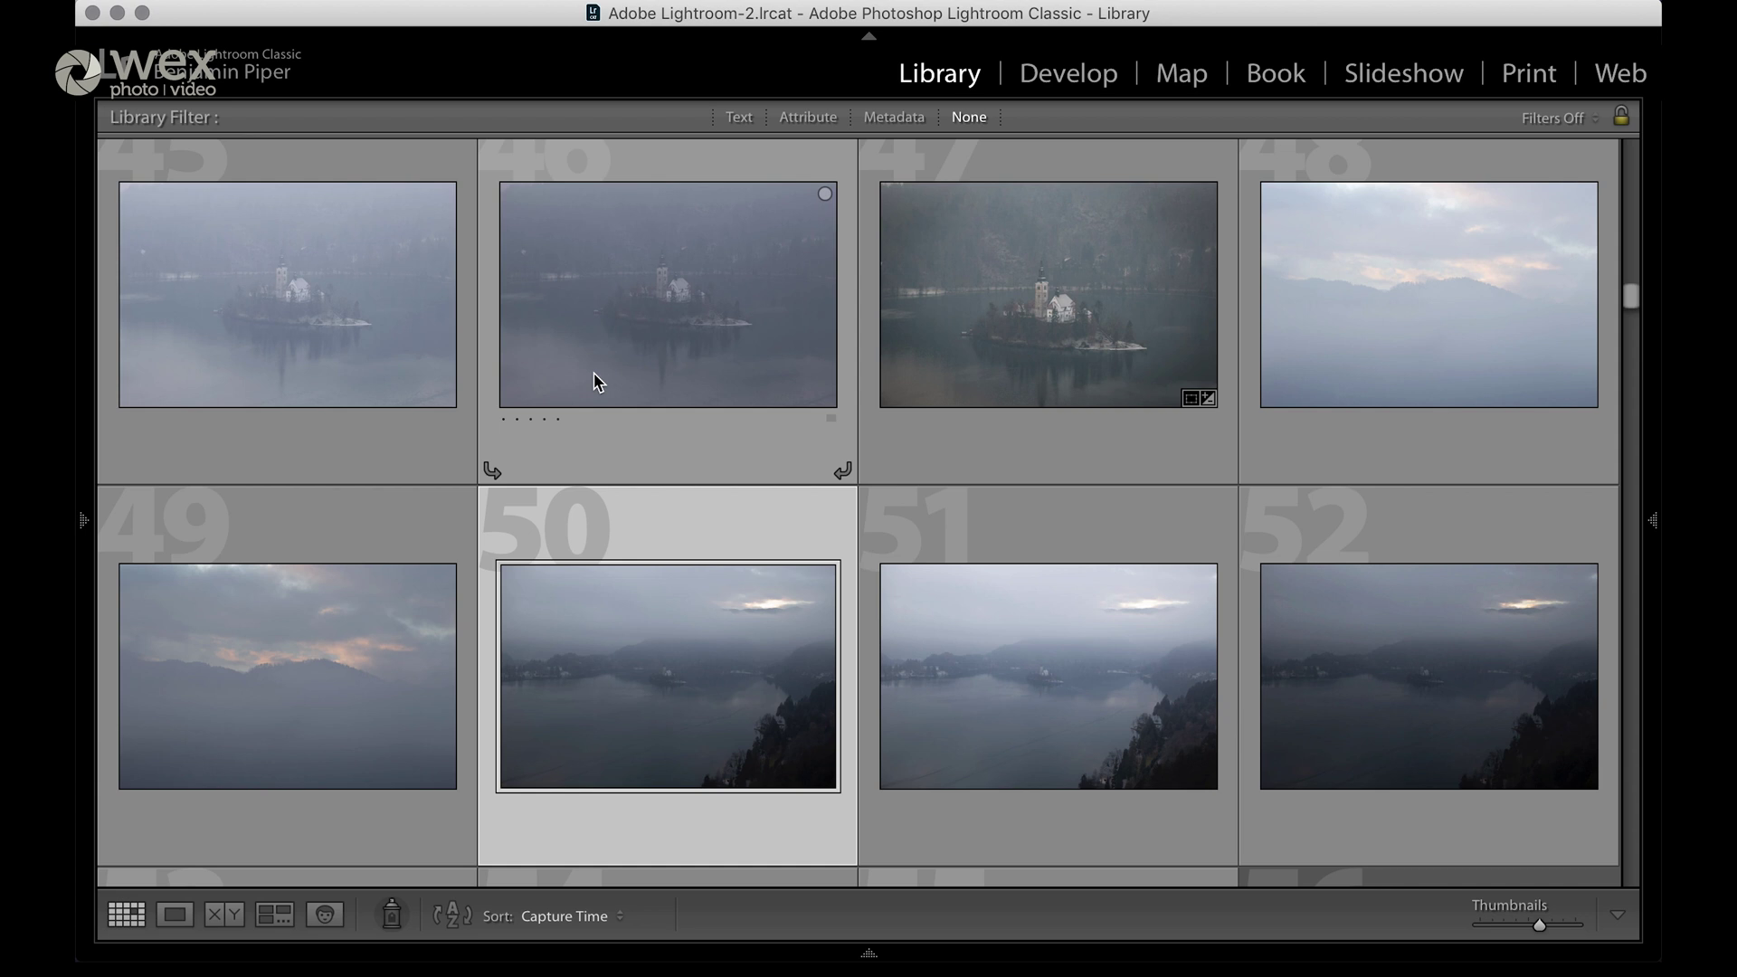
# Rate river photos 47, 53, 54 and 56 five stars
pyautogui.click(1024, 428)
pyautogui.press('5')
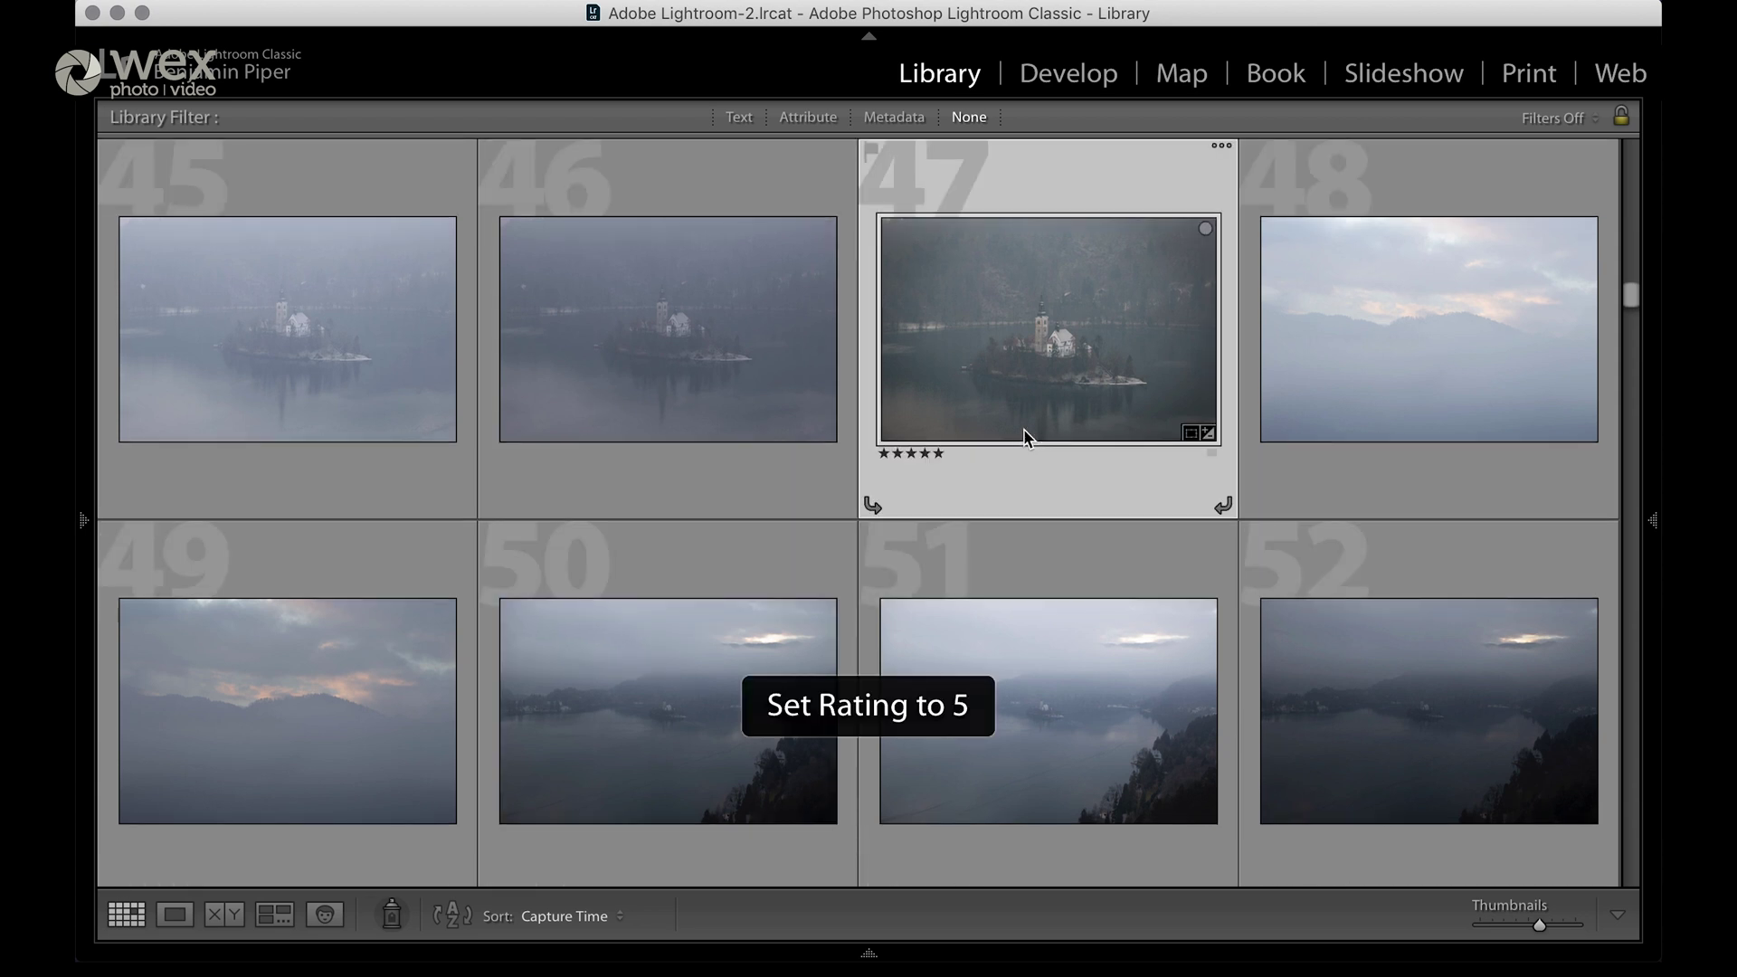
pyautogui.scroll(-7, 1023, 429)
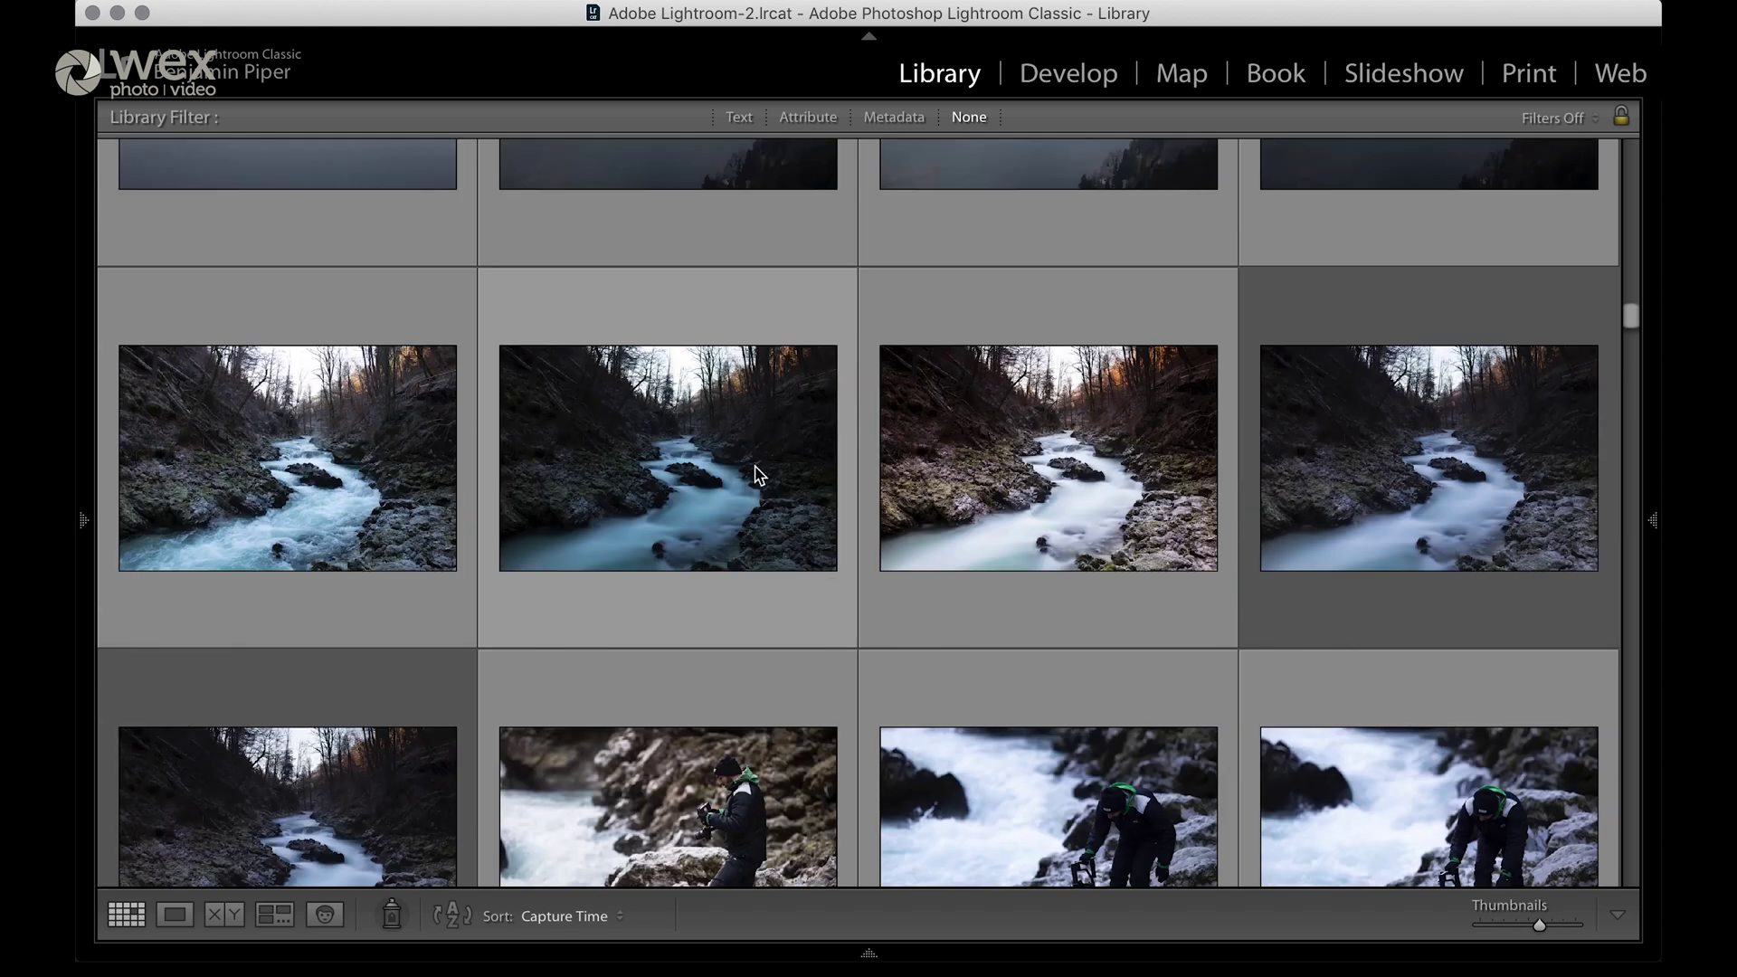
pyautogui.click(426, 485)
pyautogui.press('5')
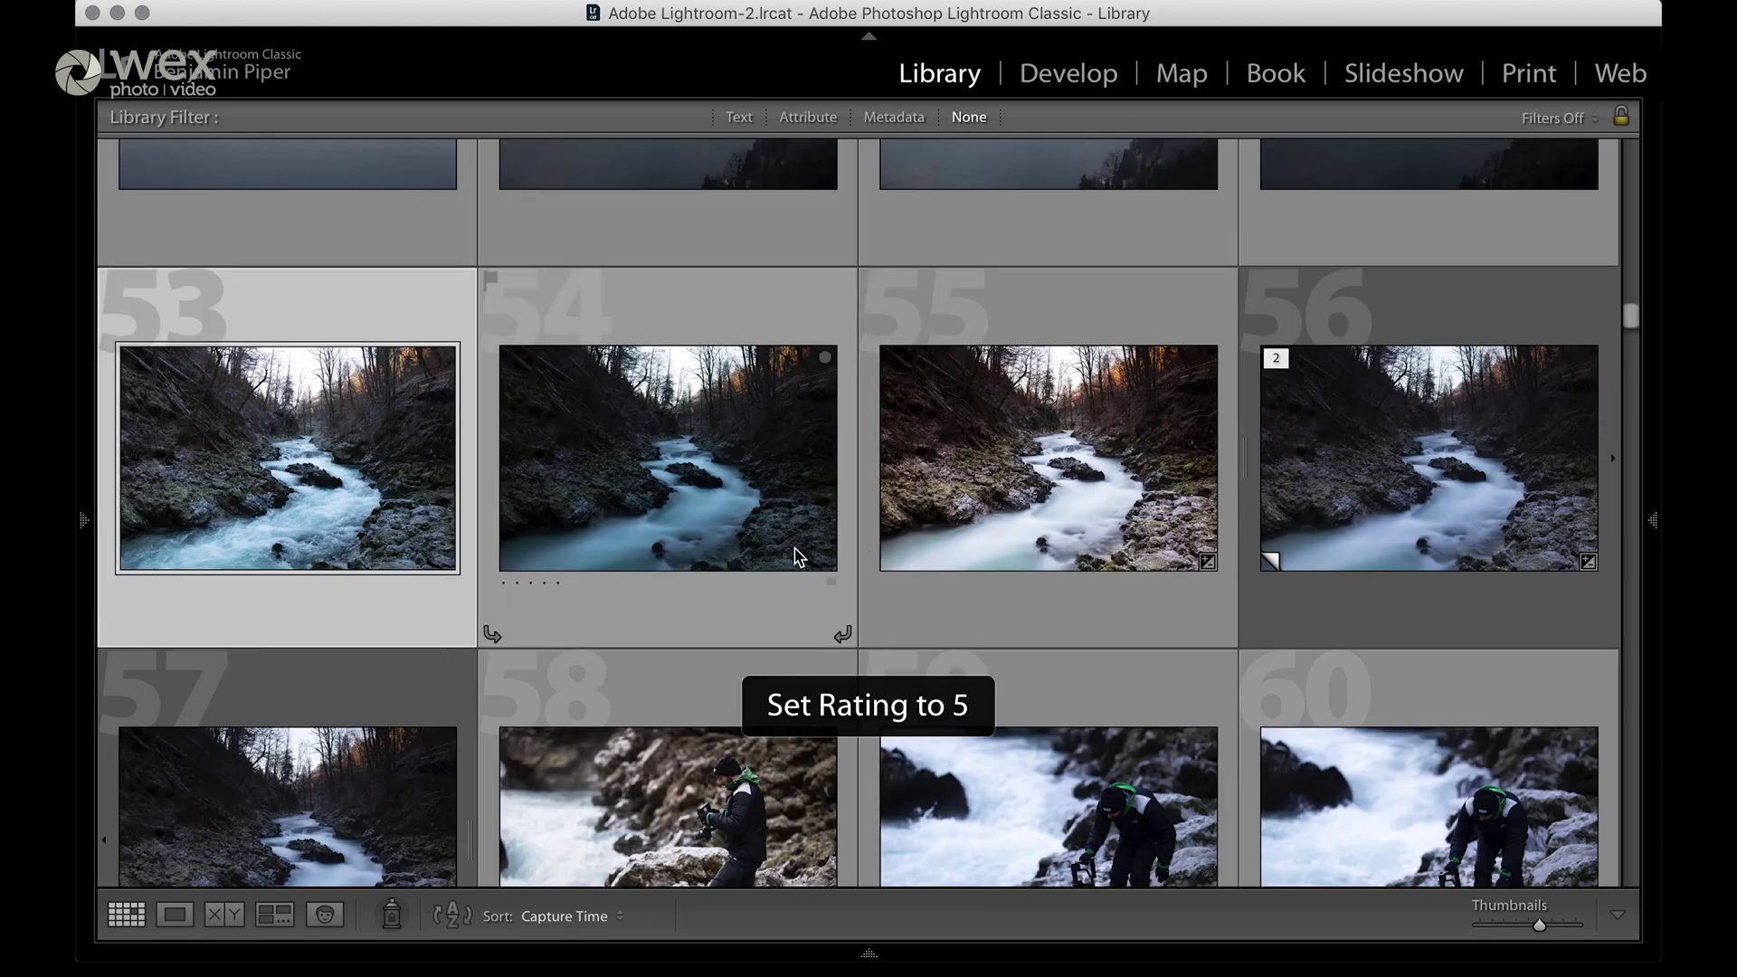
pyautogui.click(819, 529)
pyautogui.press('5')
pyautogui.click(1345, 438)
pyautogui.press('5')
pyautogui.scroll(-3, 882, 489)
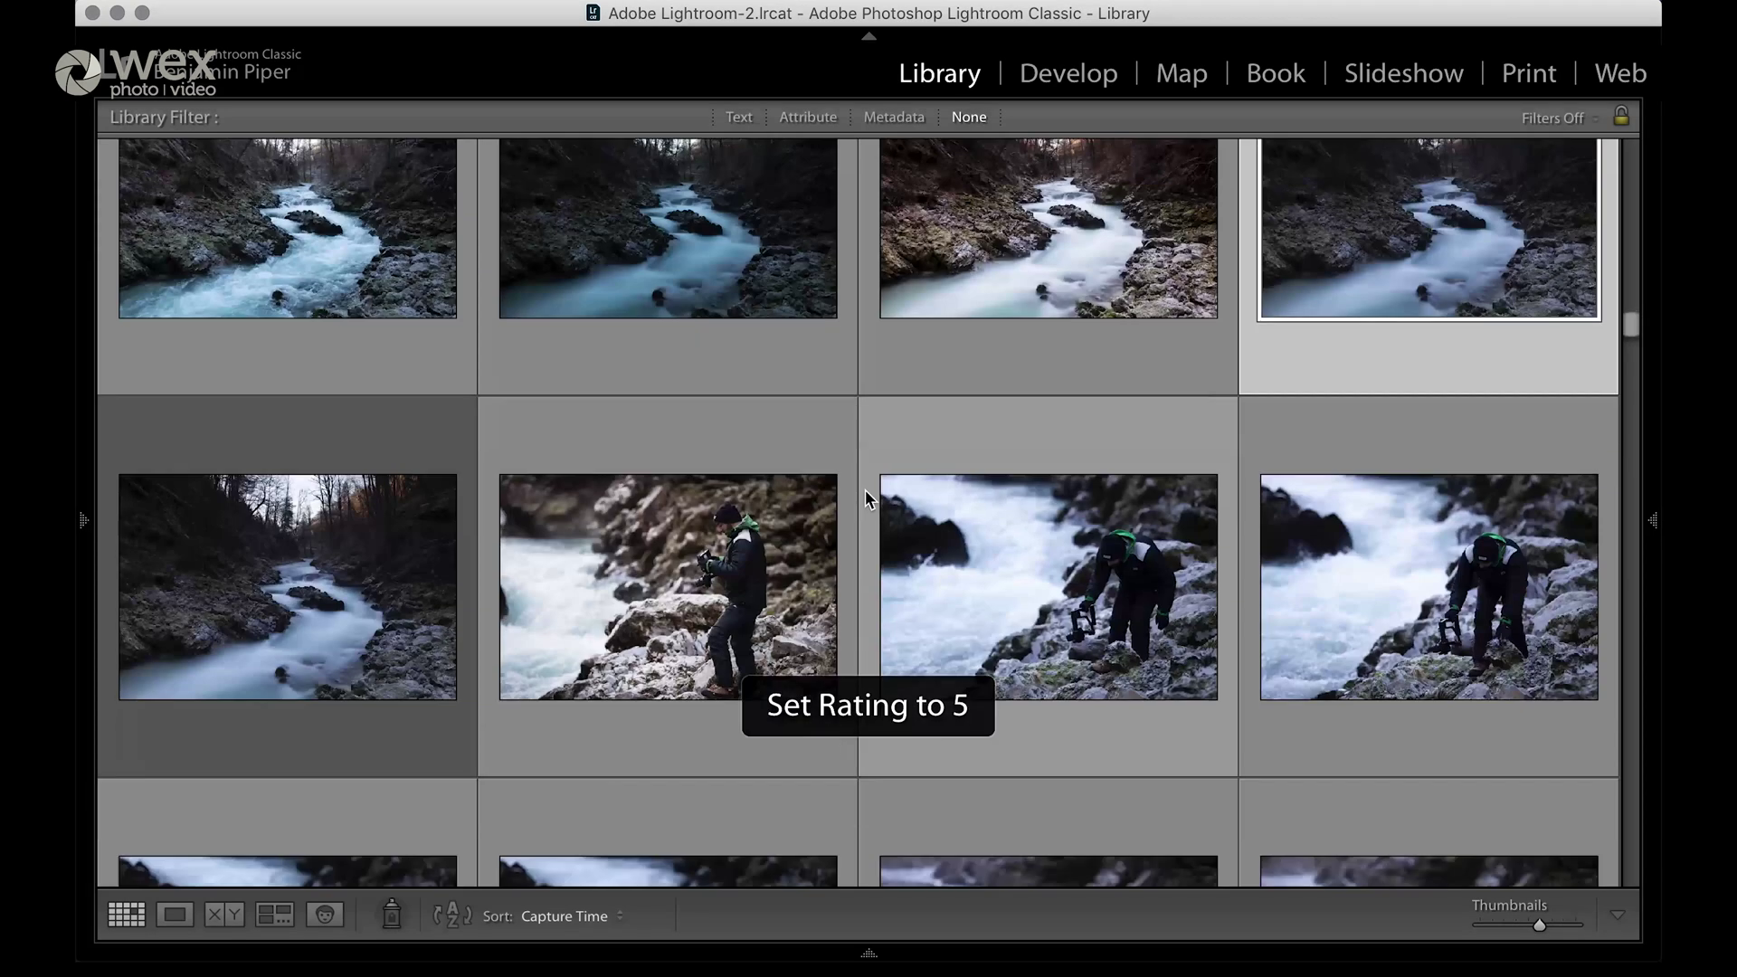
# Compare photos 57, 53, 54 and 56 in Survey view, dropping all but one
pyautogui.click(289, 473)
pyautogui.scroll(3, 351, 358)
pyautogui.keyDown('super'); pyautogui.click(351, 358); pyautogui.keyUp('super')
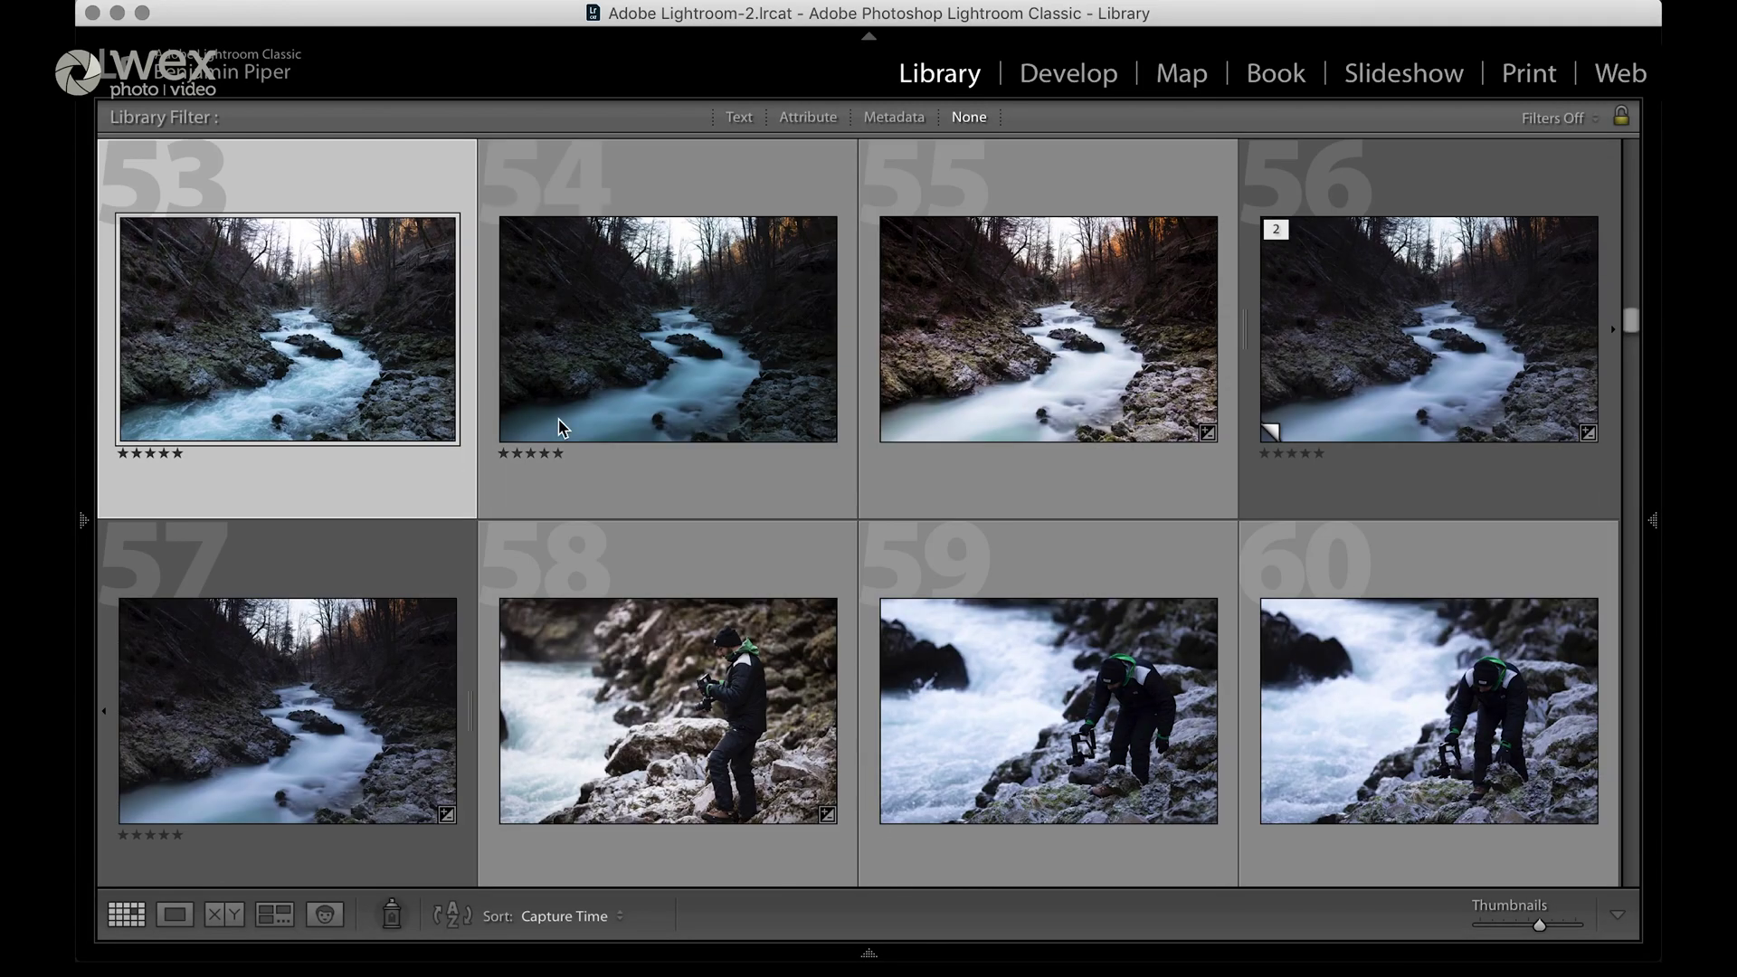
pyautogui.keyDown('super'); pyautogui.click(667, 326); pyautogui.keyUp('super')
pyautogui.keyDown('super'); pyautogui.click(1430, 326); pyautogui.keyUp('super')
pyautogui.press('n')
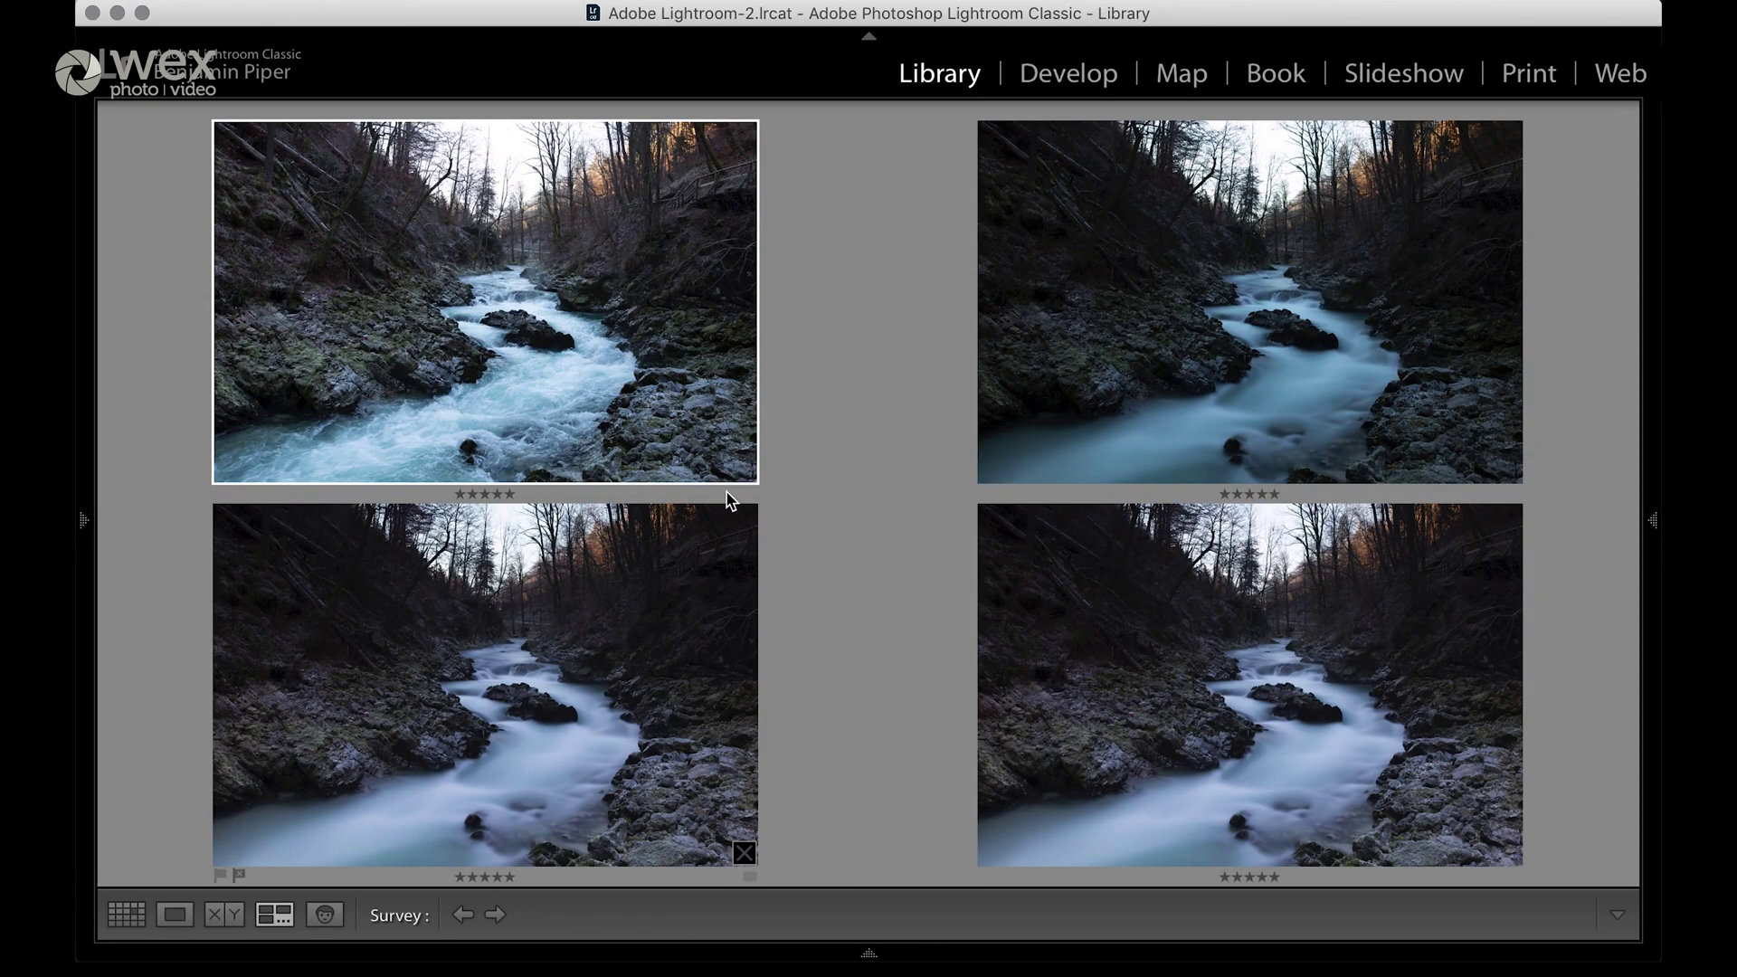
pyautogui.click(744, 469)
pyautogui.click(738, 471)
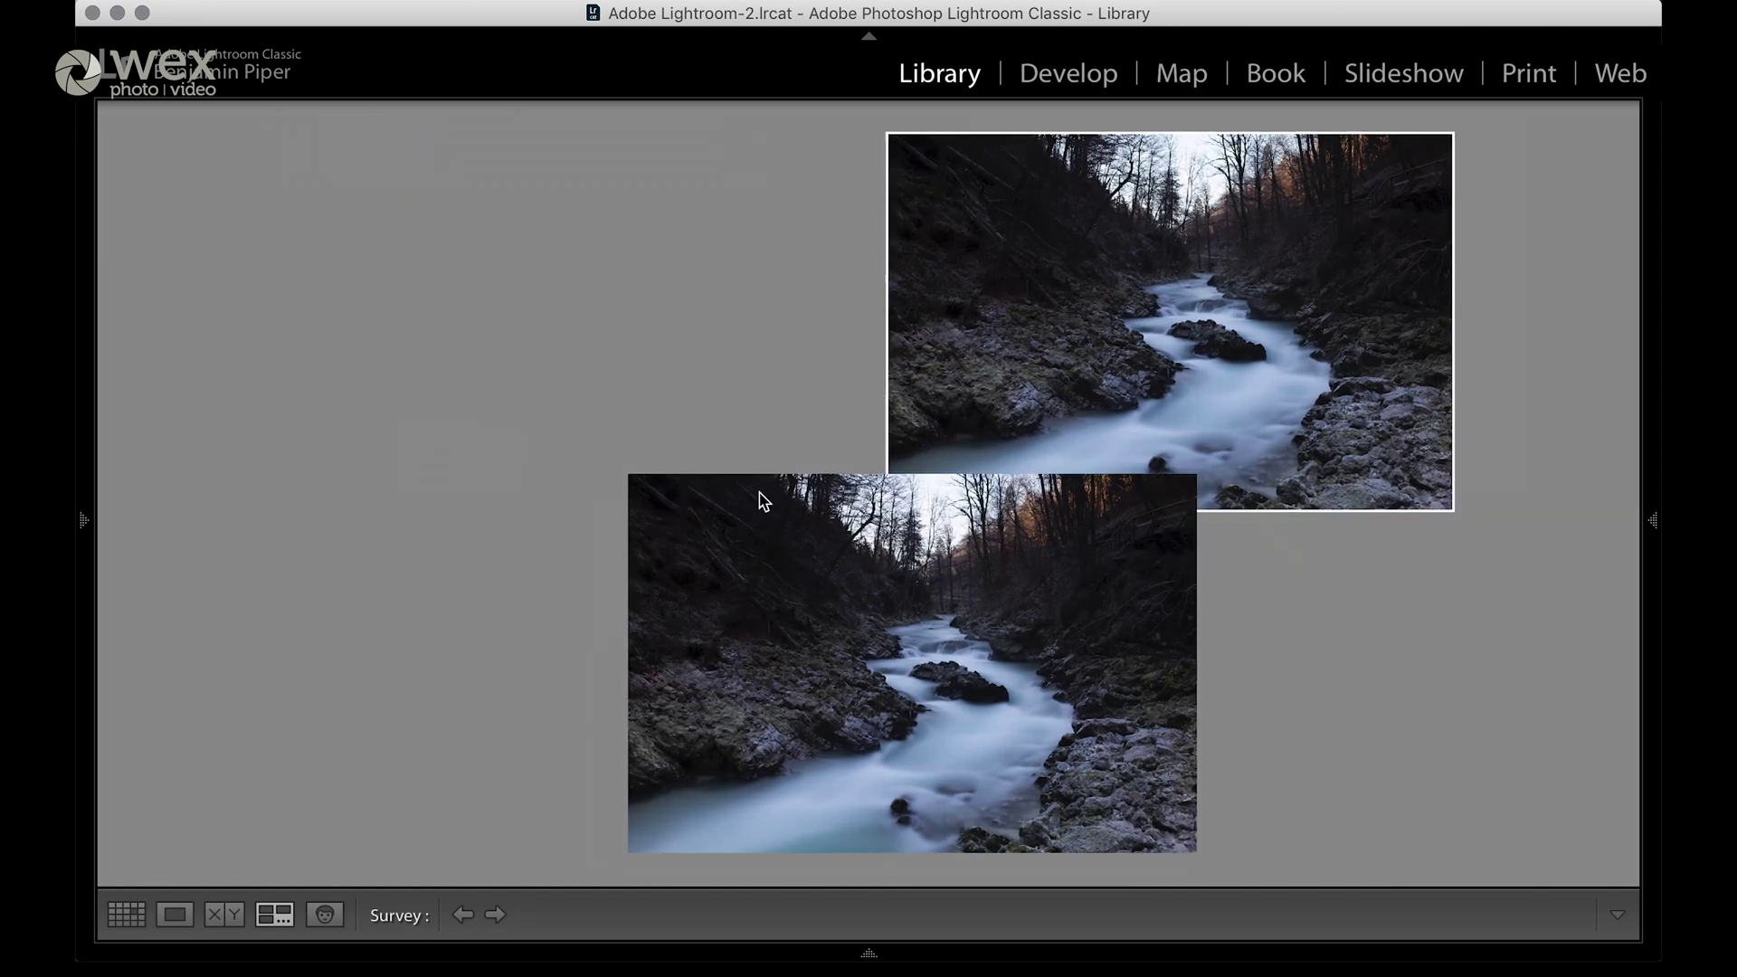
pyautogui.click(849, 729)
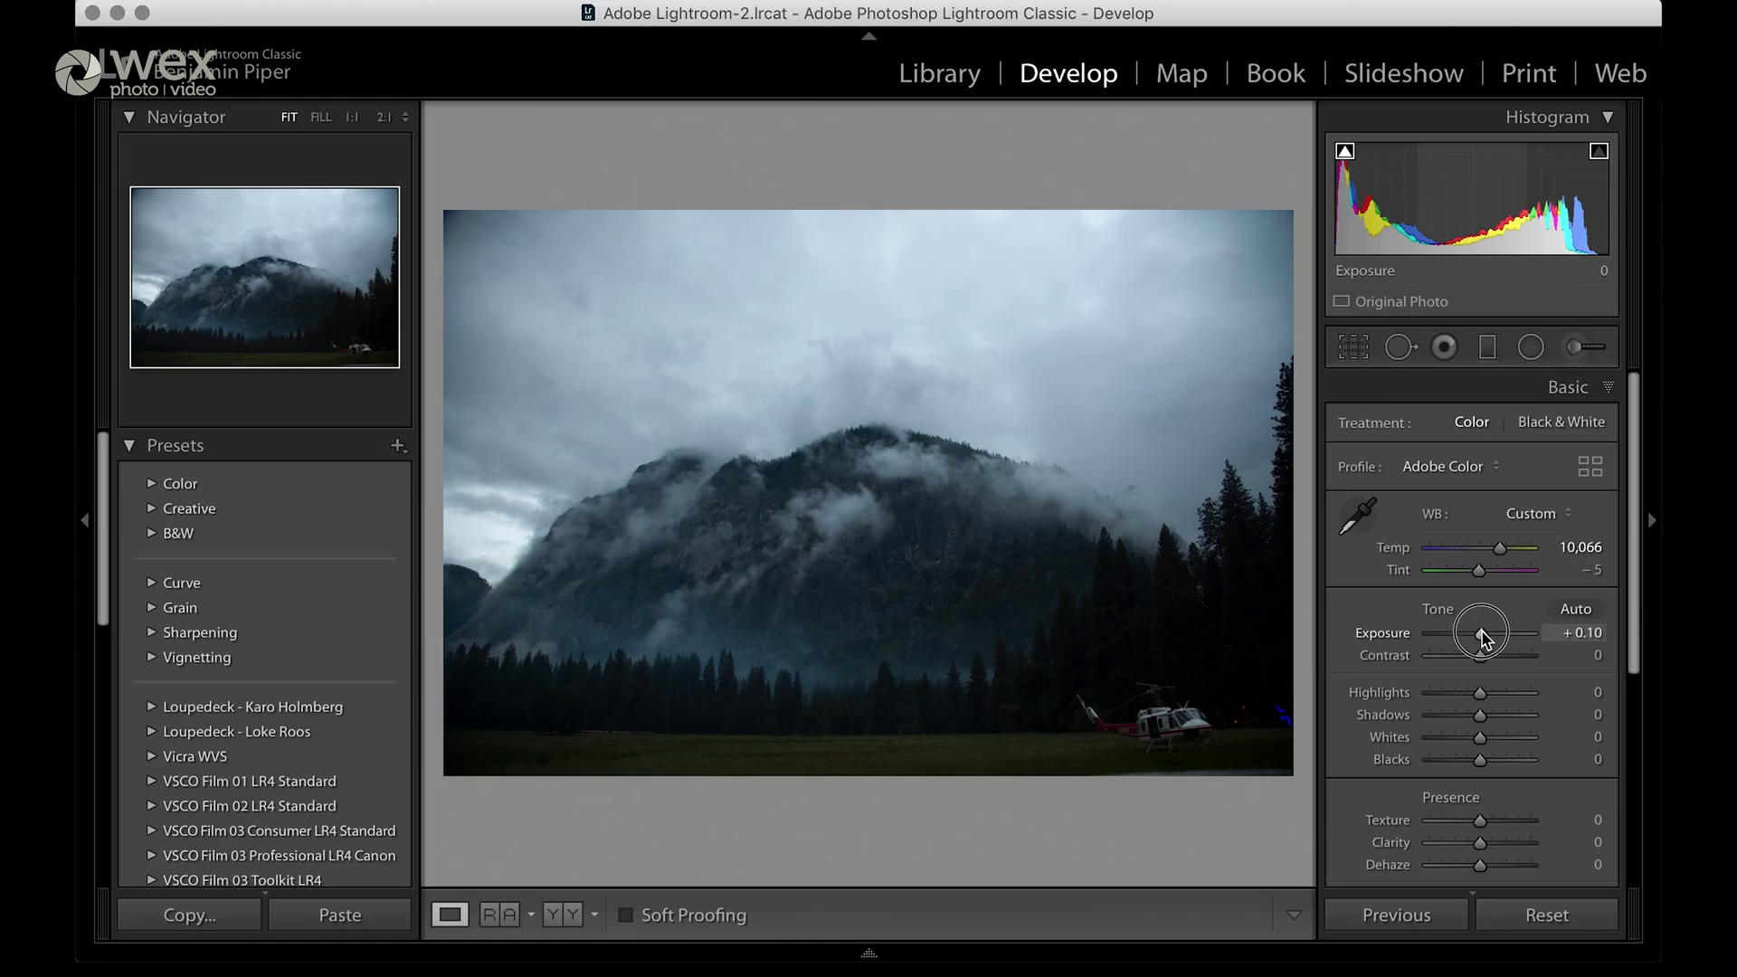
# Nudge exposure up, then pull the curve's shadows down and highlights up into an RGB S-curve
pyautogui.moveTo(1478, 632); pyautogui.dragTo(1489, 636)
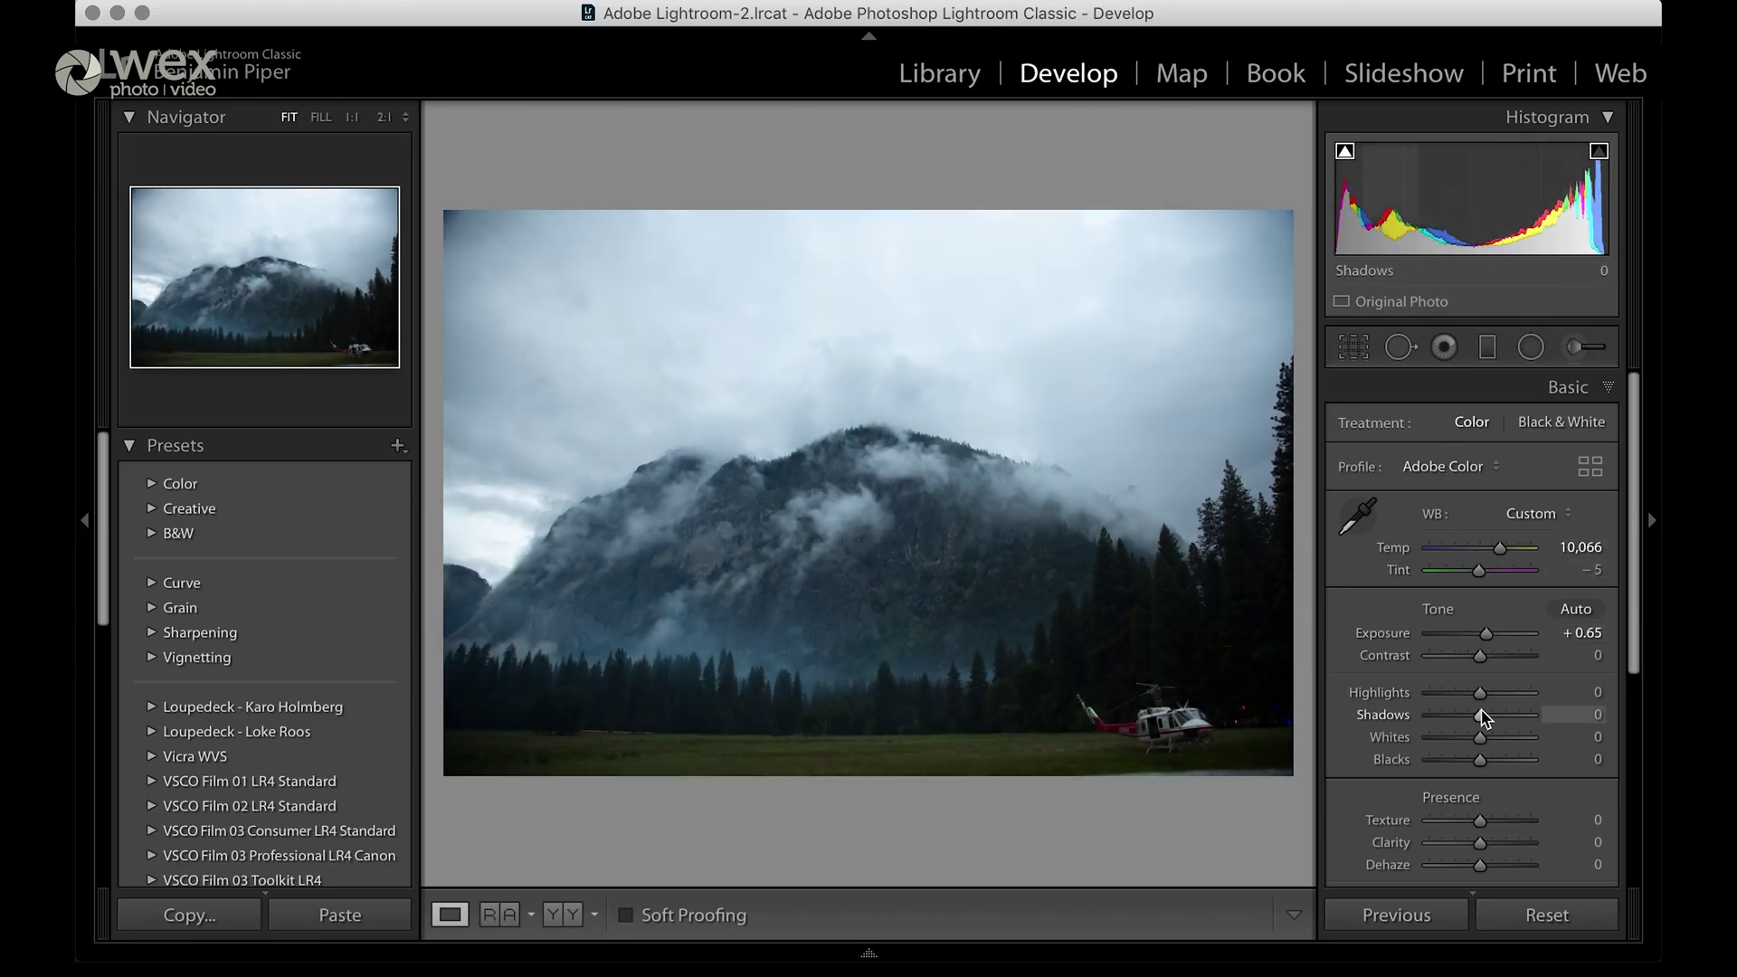
pyautogui.scroll(1, 1443, 647)
pyautogui.scroll(-10, 1438, 653)
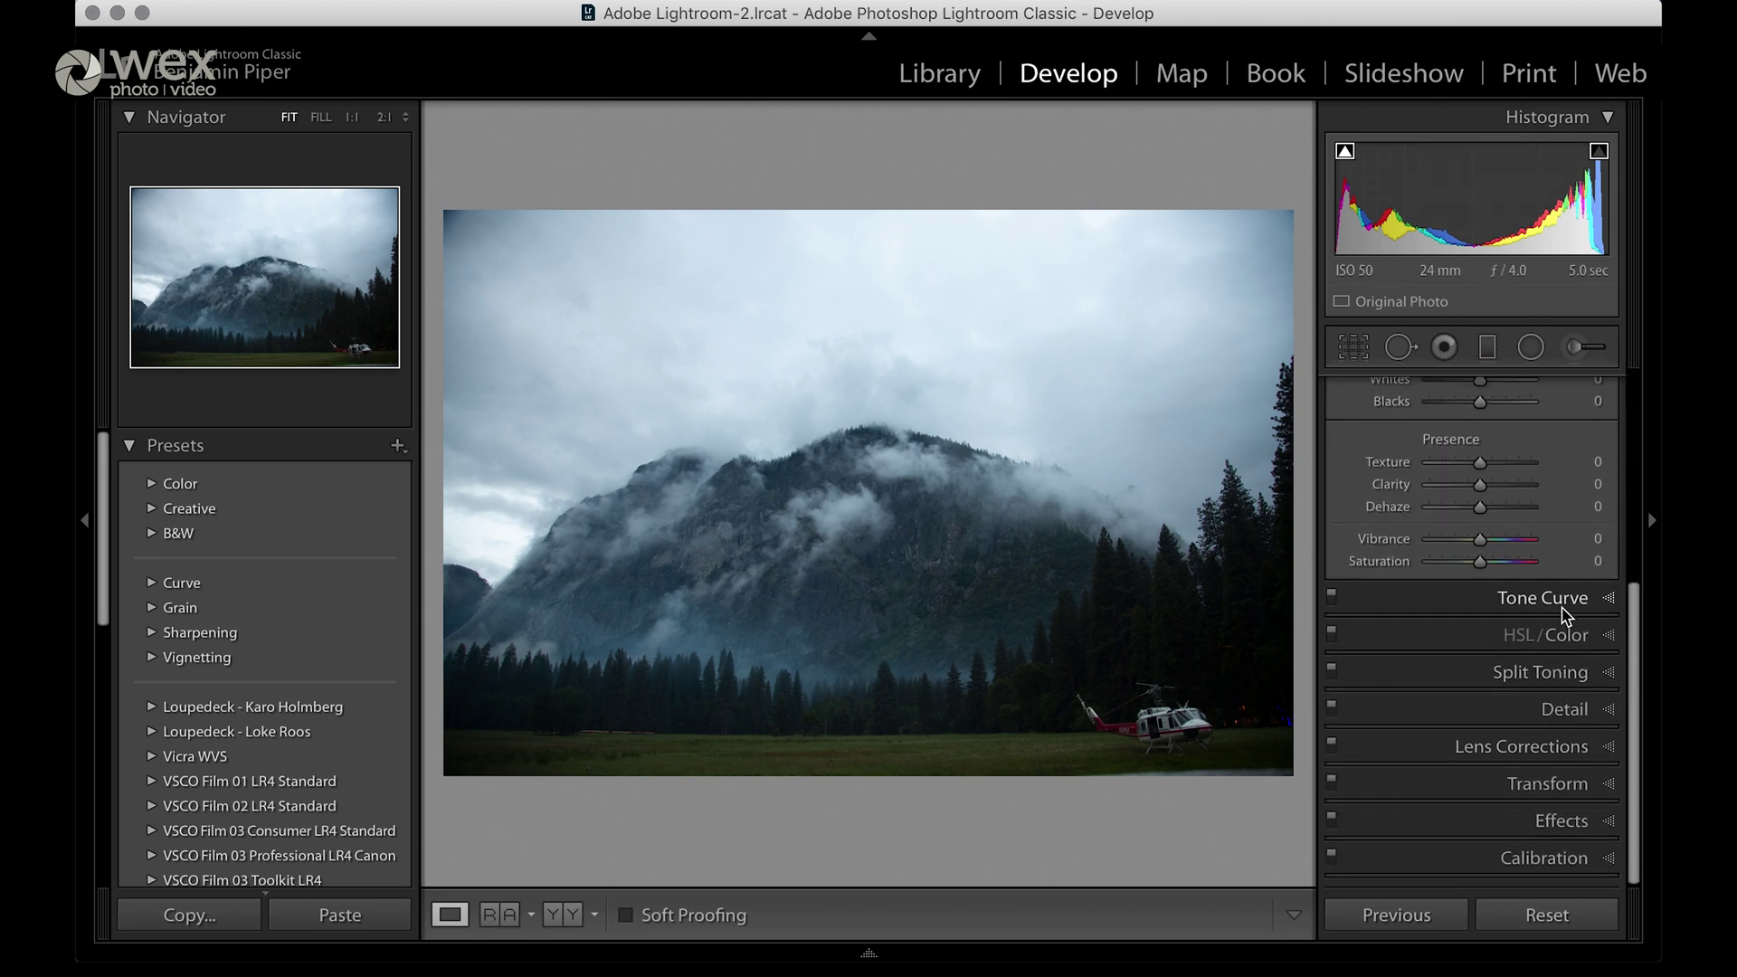
pyautogui.click(1563, 608)
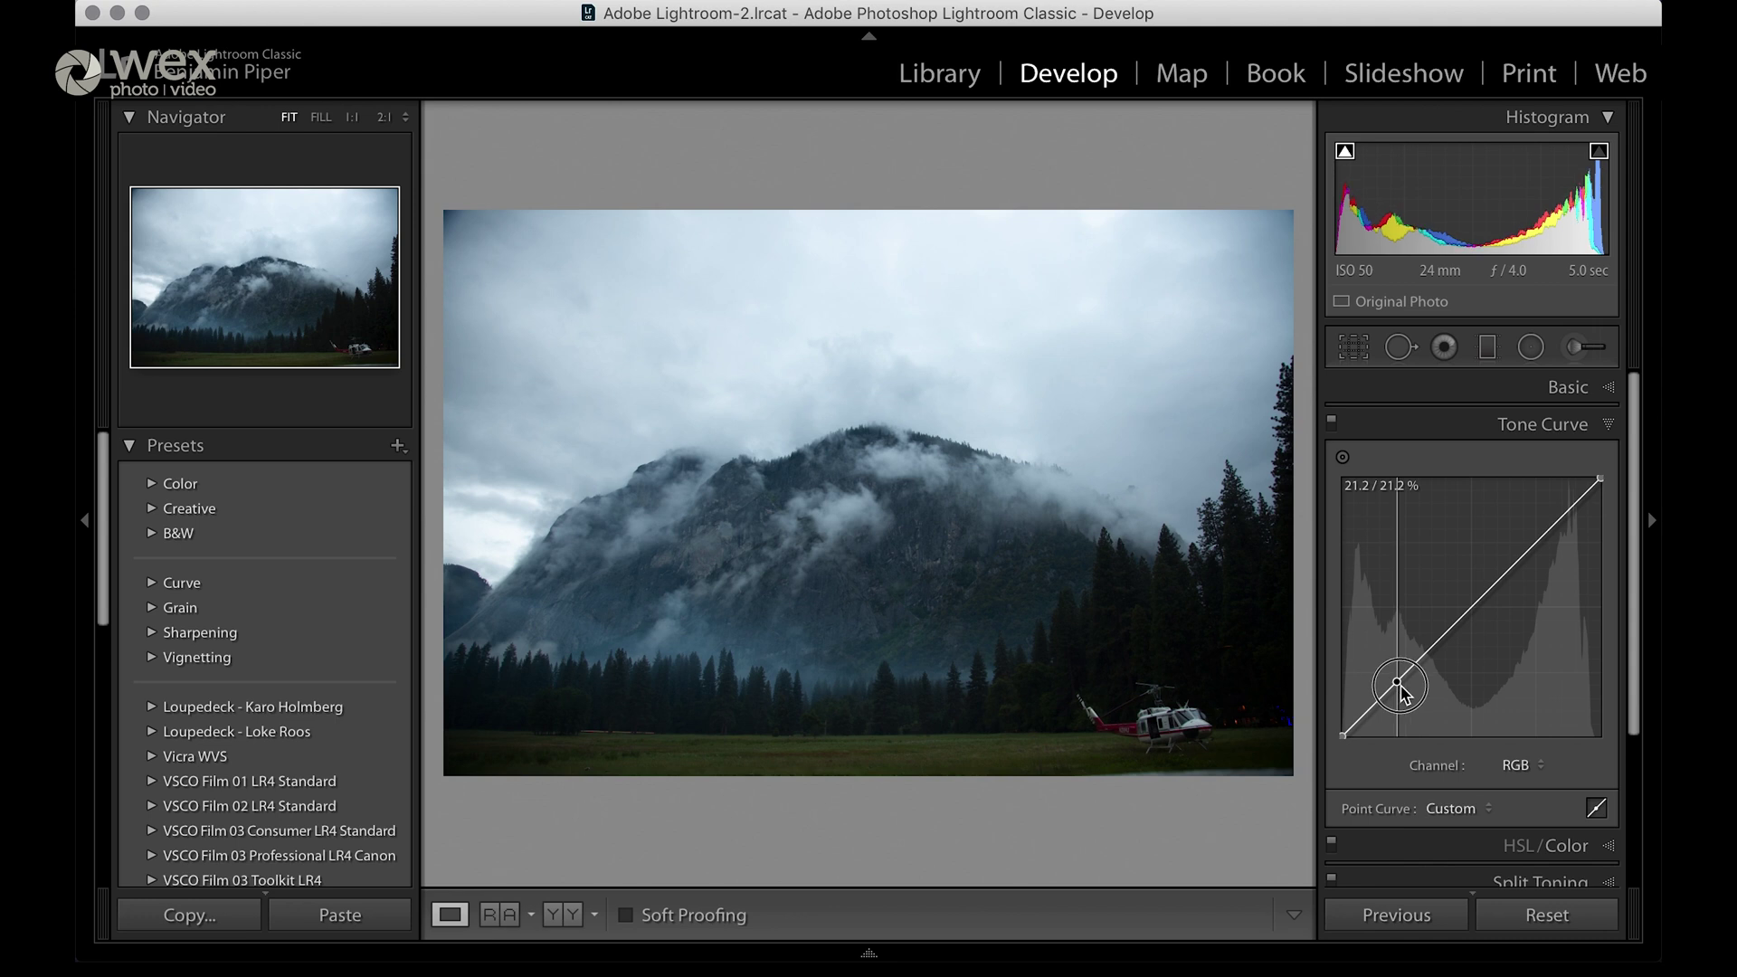
pyautogui.moveTo(1404, 695); pyautogui.dragTo(1461, 666)
pyautogui.moveTo(1535, 571); pyautogui.dragTo(1533, 564)
pyautogui.moveTo(1464, 665); pyautogui.dragTo(1408, 693)
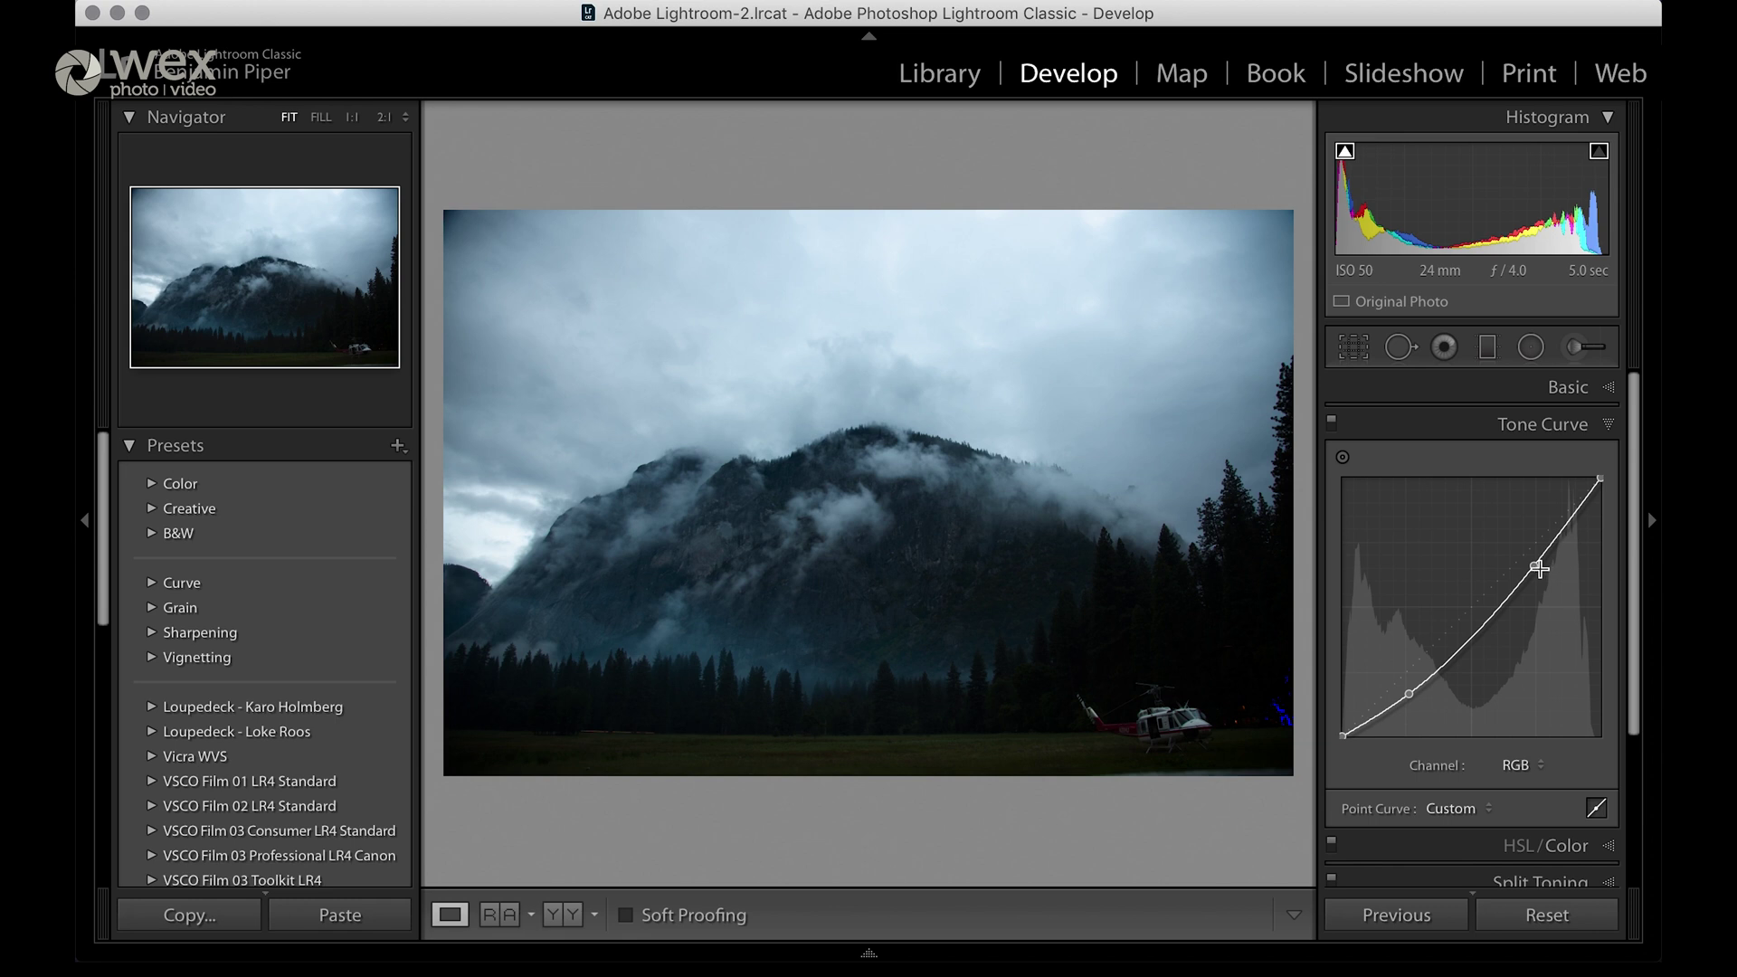
pyautogui.moveTo(1538, 568); pyautogui.dragTo(1536, 555)
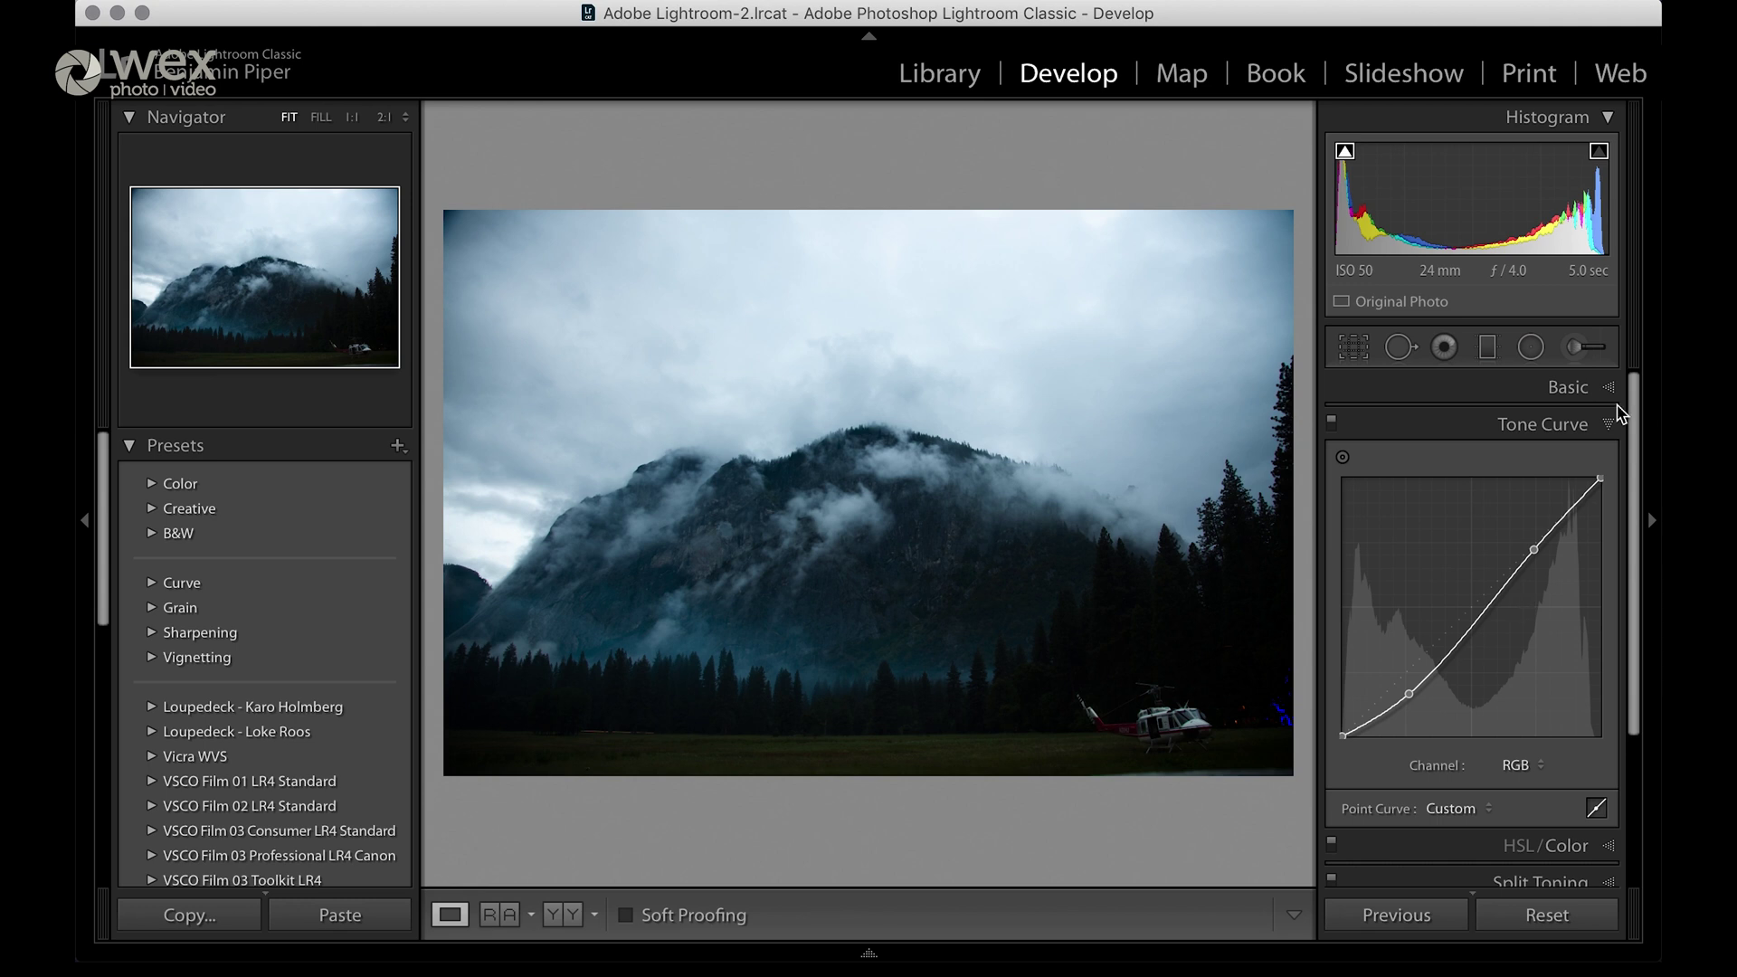
# Raise the mountain photo's Exposure to +0.90 in the Basic panel
pyautogui.click(1552, 424)
pyautogui.click(1573, 387)
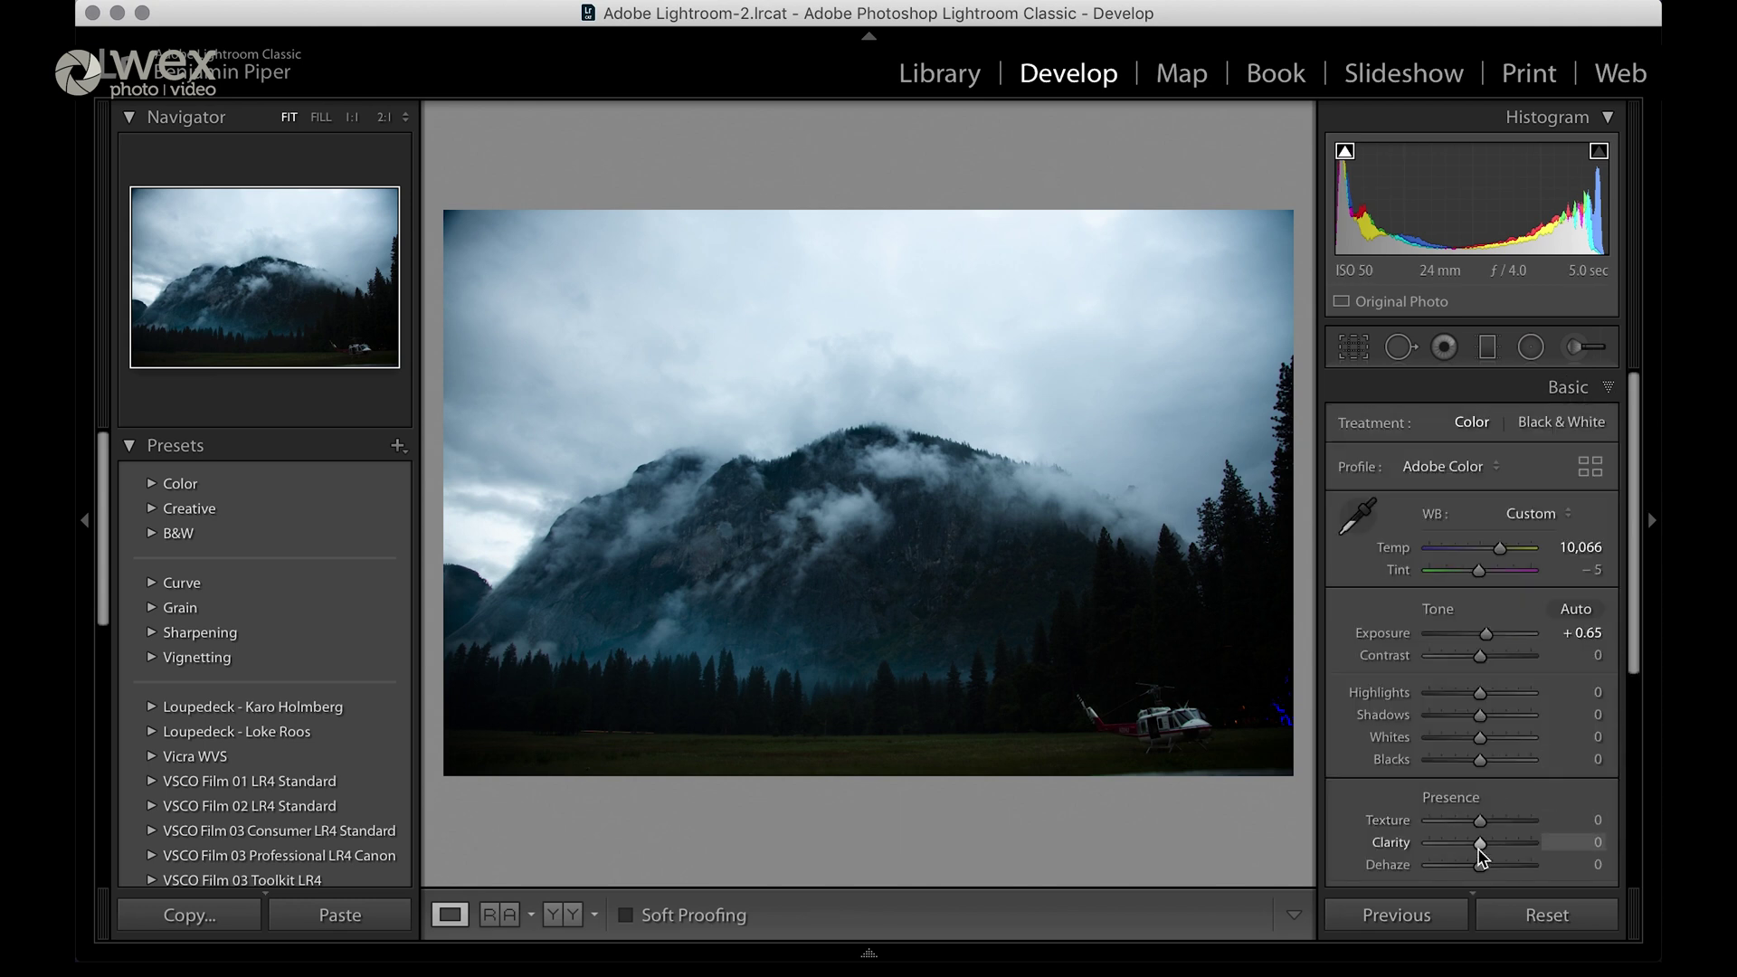
pyautogui.moveTo(1481, 633); pyautogui.dragTo(1489, 633)
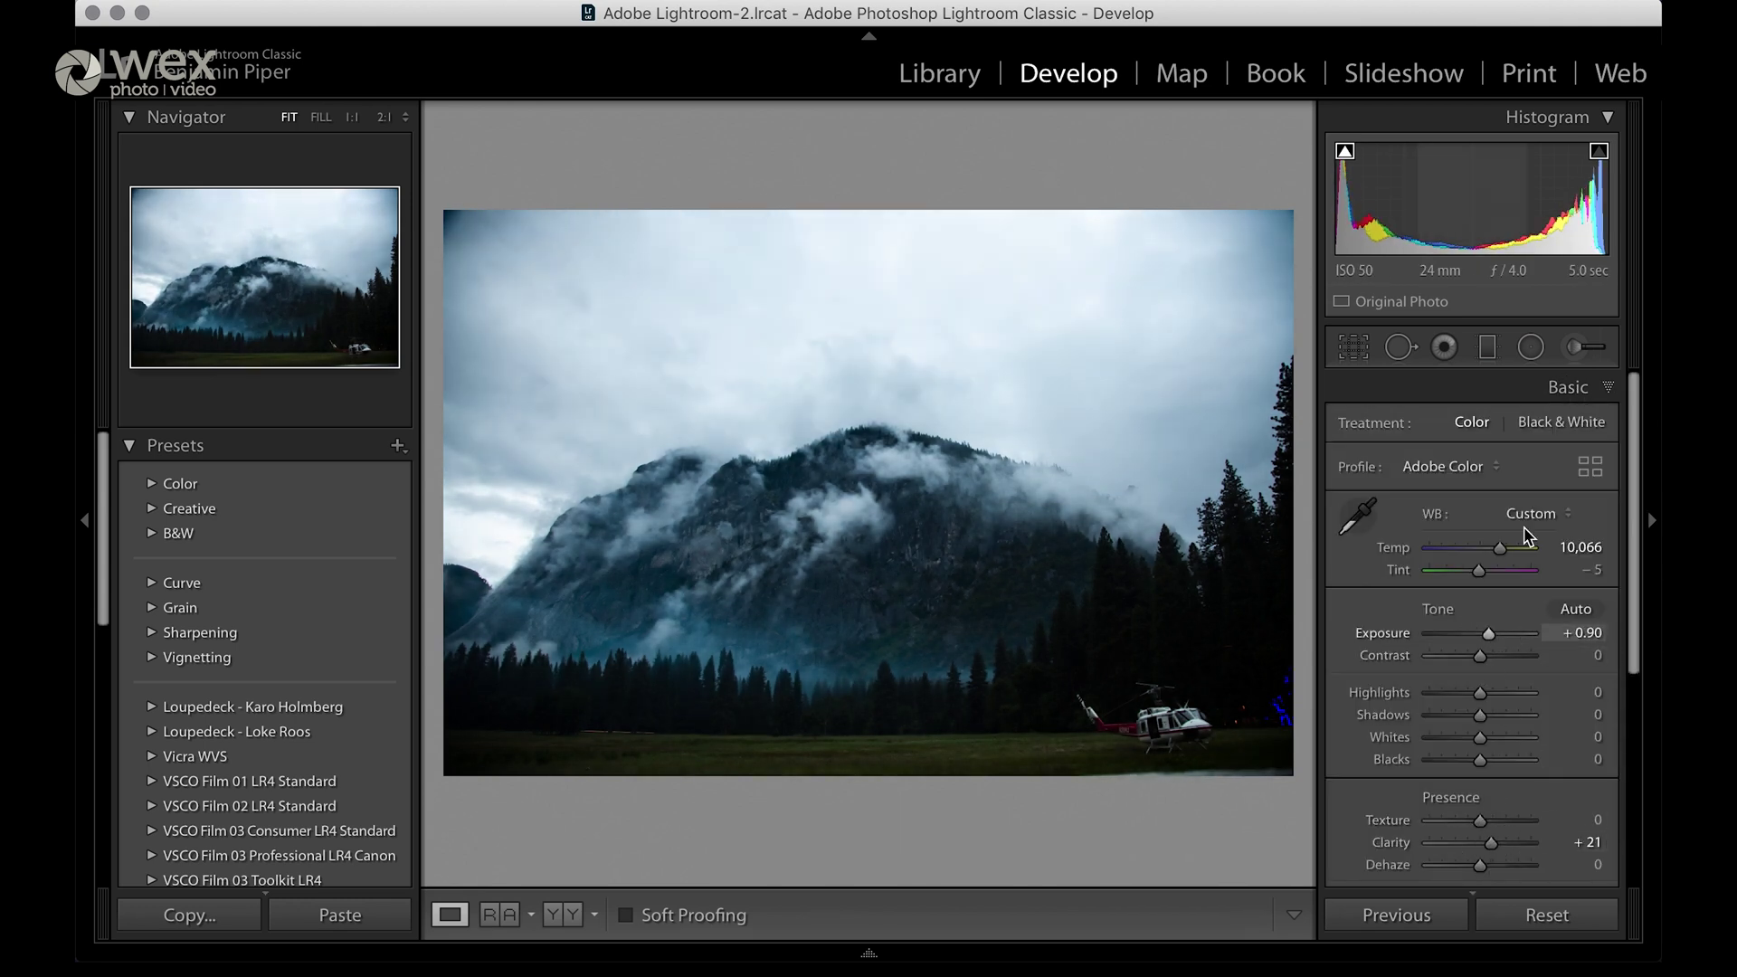
pyautogui.click(1573, 387)
# Set up a larger, softer Adjustment Brush and paint a darkening mask across the sky
pyautogui.press('r')
pyautogui.press('r')
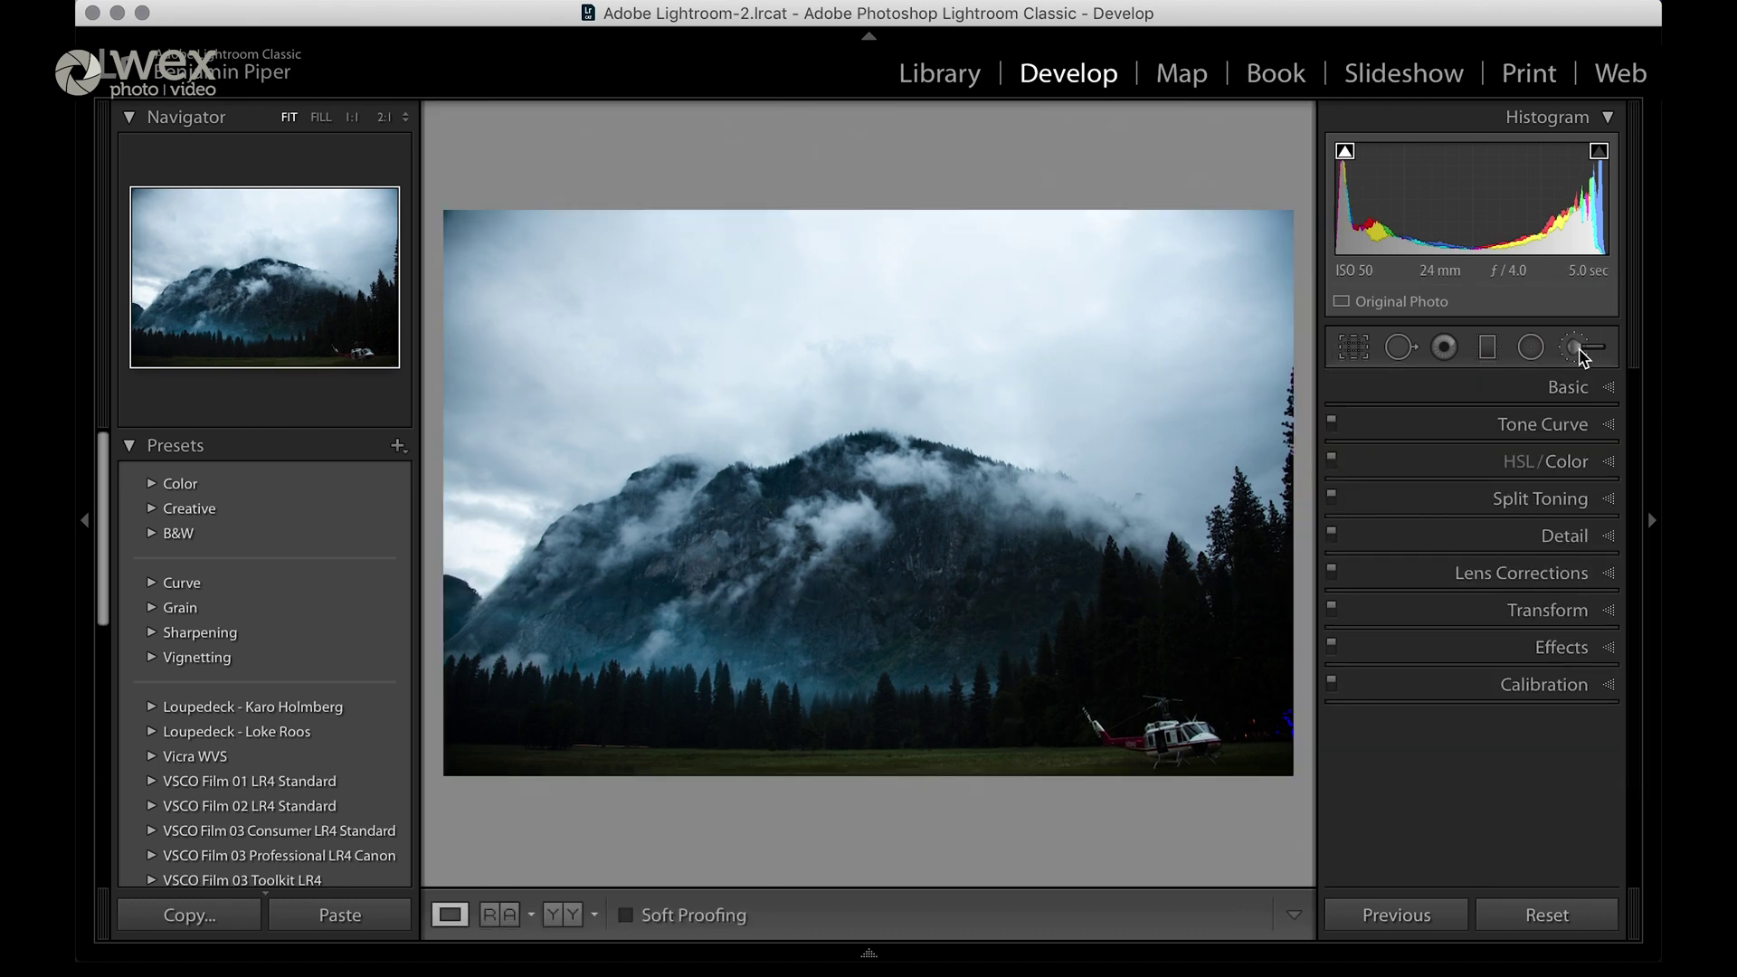
pyautogui.click(1574, 348)
pyautogui.scroll(-5, 1543, 600)
pyautogui.moveTo(1481, 819); pyautogui.dragTo(1476, 818)
pyautogui.moveTo(1512, 838)
pyautogui.mouseDown()
pyautogui.moveTo(1459, 839)
pyautogui.moveTo(1458, 803)
pyautogui.mouseUp()
pyautogui.scroll(2, 1454, 443)
pyautogui.click(1574, 347)
pyautogui.click(1574, 347)
pyautogui.moveTo(1059, 238)
pyautogui.mouseDown()
pyautogui.moveTo(539, 422)
pyautogui.moveTo(962, 349)
pyautogui.moveTo(683, 371)
pyautogui.moveTo(488, 491)
pyautogui.moveTo(678, 329)
pyautogui.moveTo(1124, 426)
pyautogui.moveTo(776, 290)
pyautogui.moveTo(728, 247)
pyautogui.moveTo(989, 318)
pyautogui.moveTo(950, 349)
pyautogui.mouseUp()
# Finish the sky brush mask and tick Enable Profile Corrections in Lens Corrections
pyautogui.press('h')
pyautogui.click(1575, 351)
pyautogui.click(1570, 574)
pyautogui.click(1346, 577)
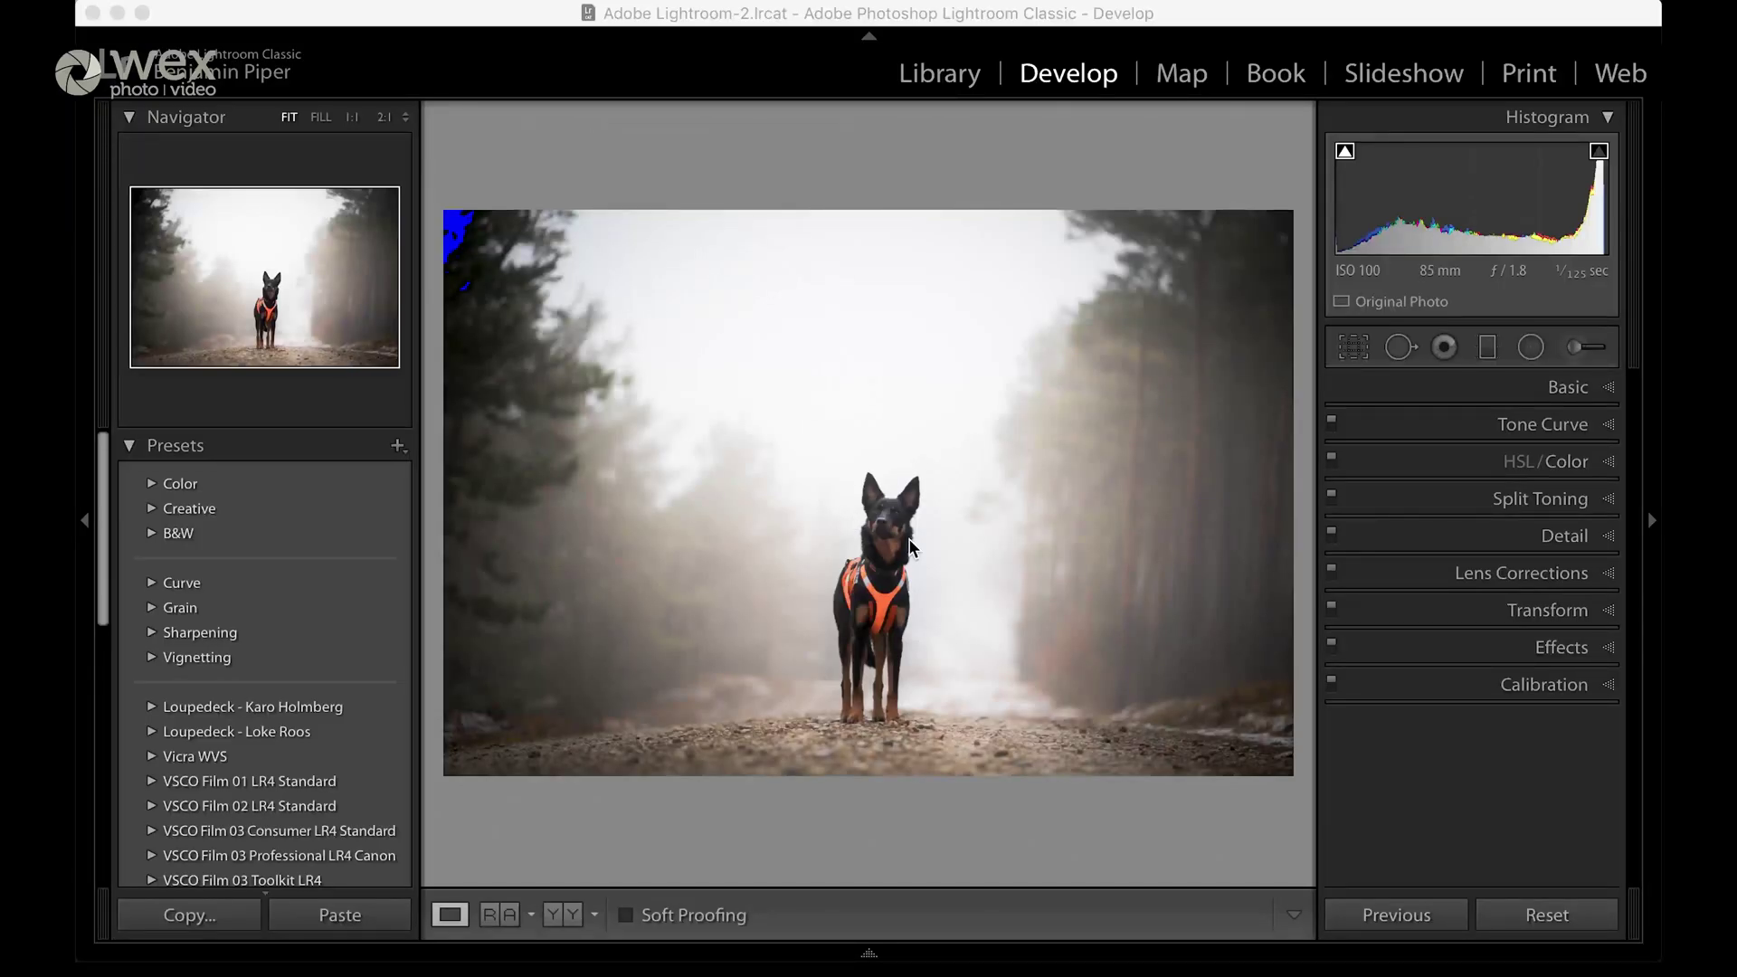
# Zoom into the dog's head, check its Basic settings, and inspect the existing radial filter around it
pyautogui.click(899, 527)
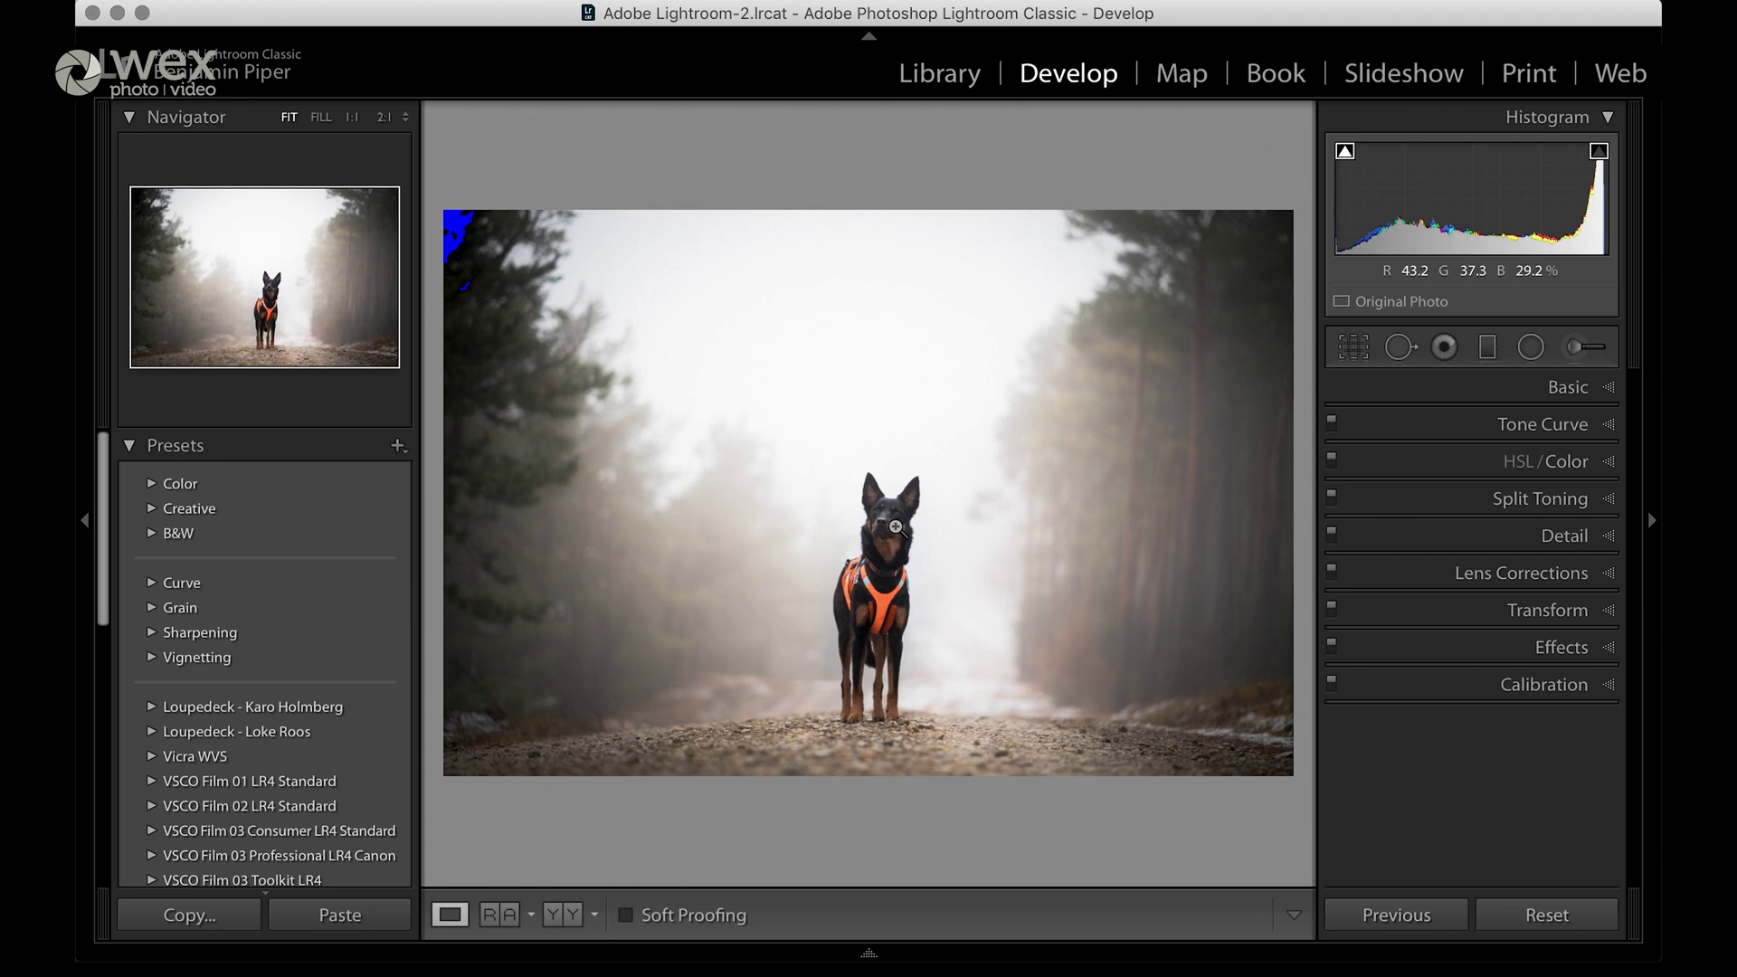
pyautogui.moveTo(892, 523); pyautogui.dragTo(939, 414)
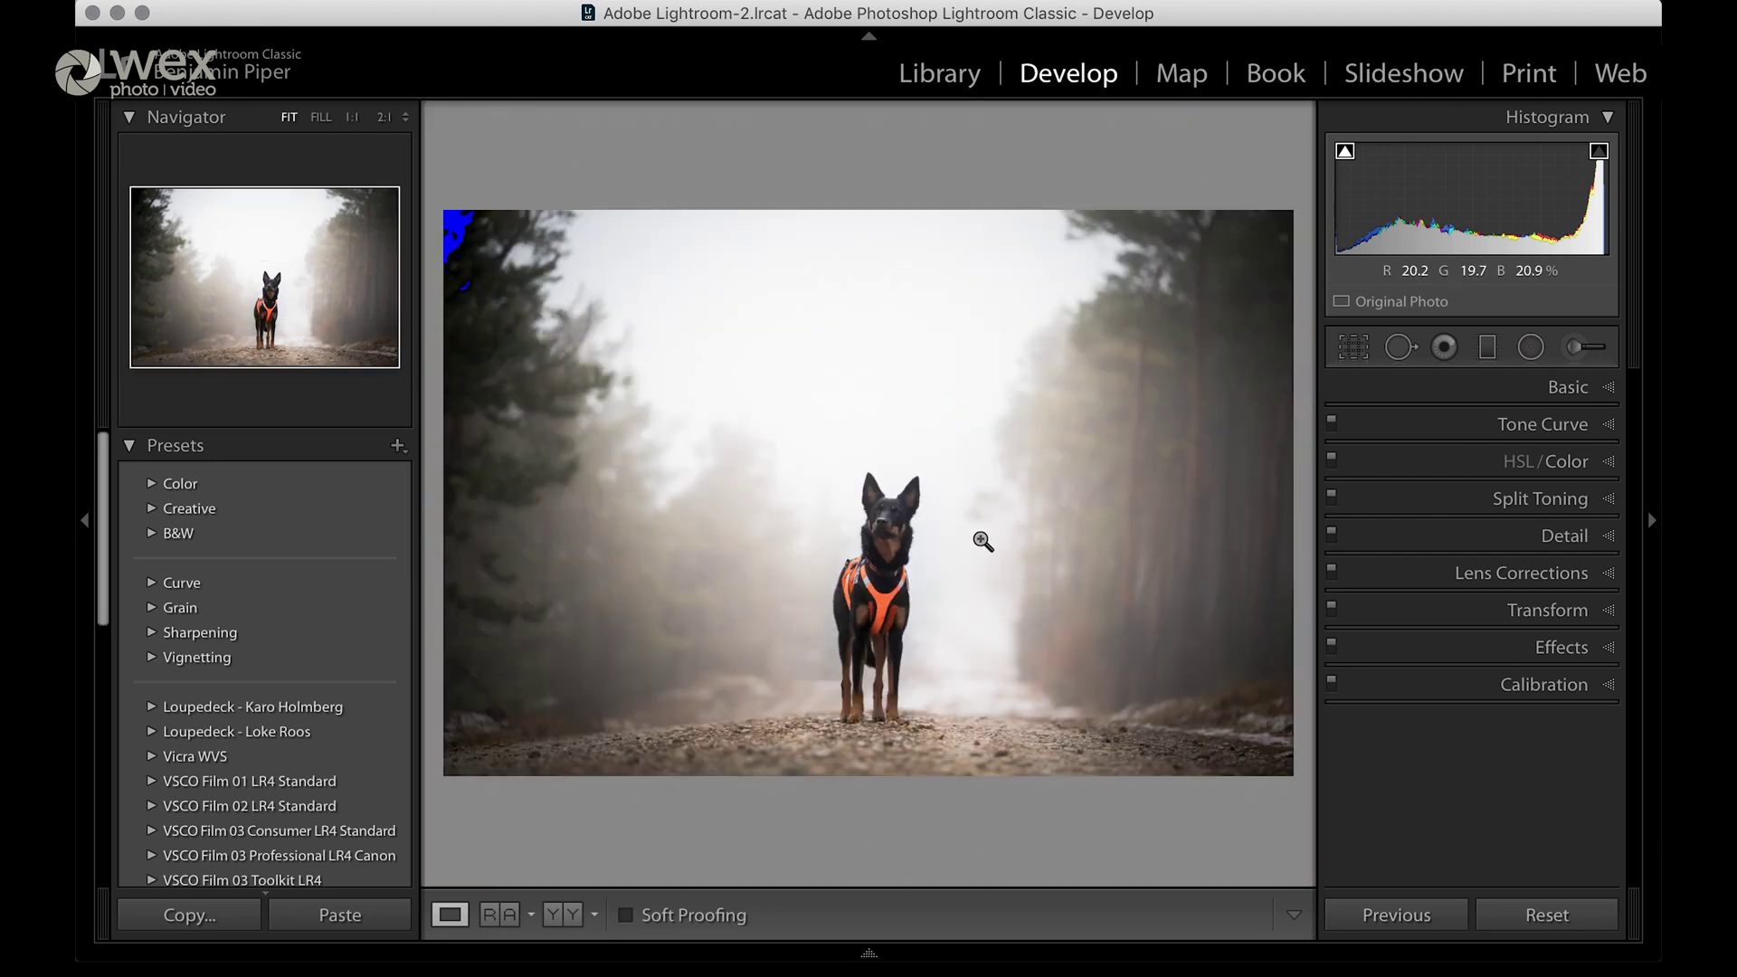
pyautogui.click(1571, 389)
pyautogui.moveTo(1482, 632); pyautogui.dragTo(1486, 638)
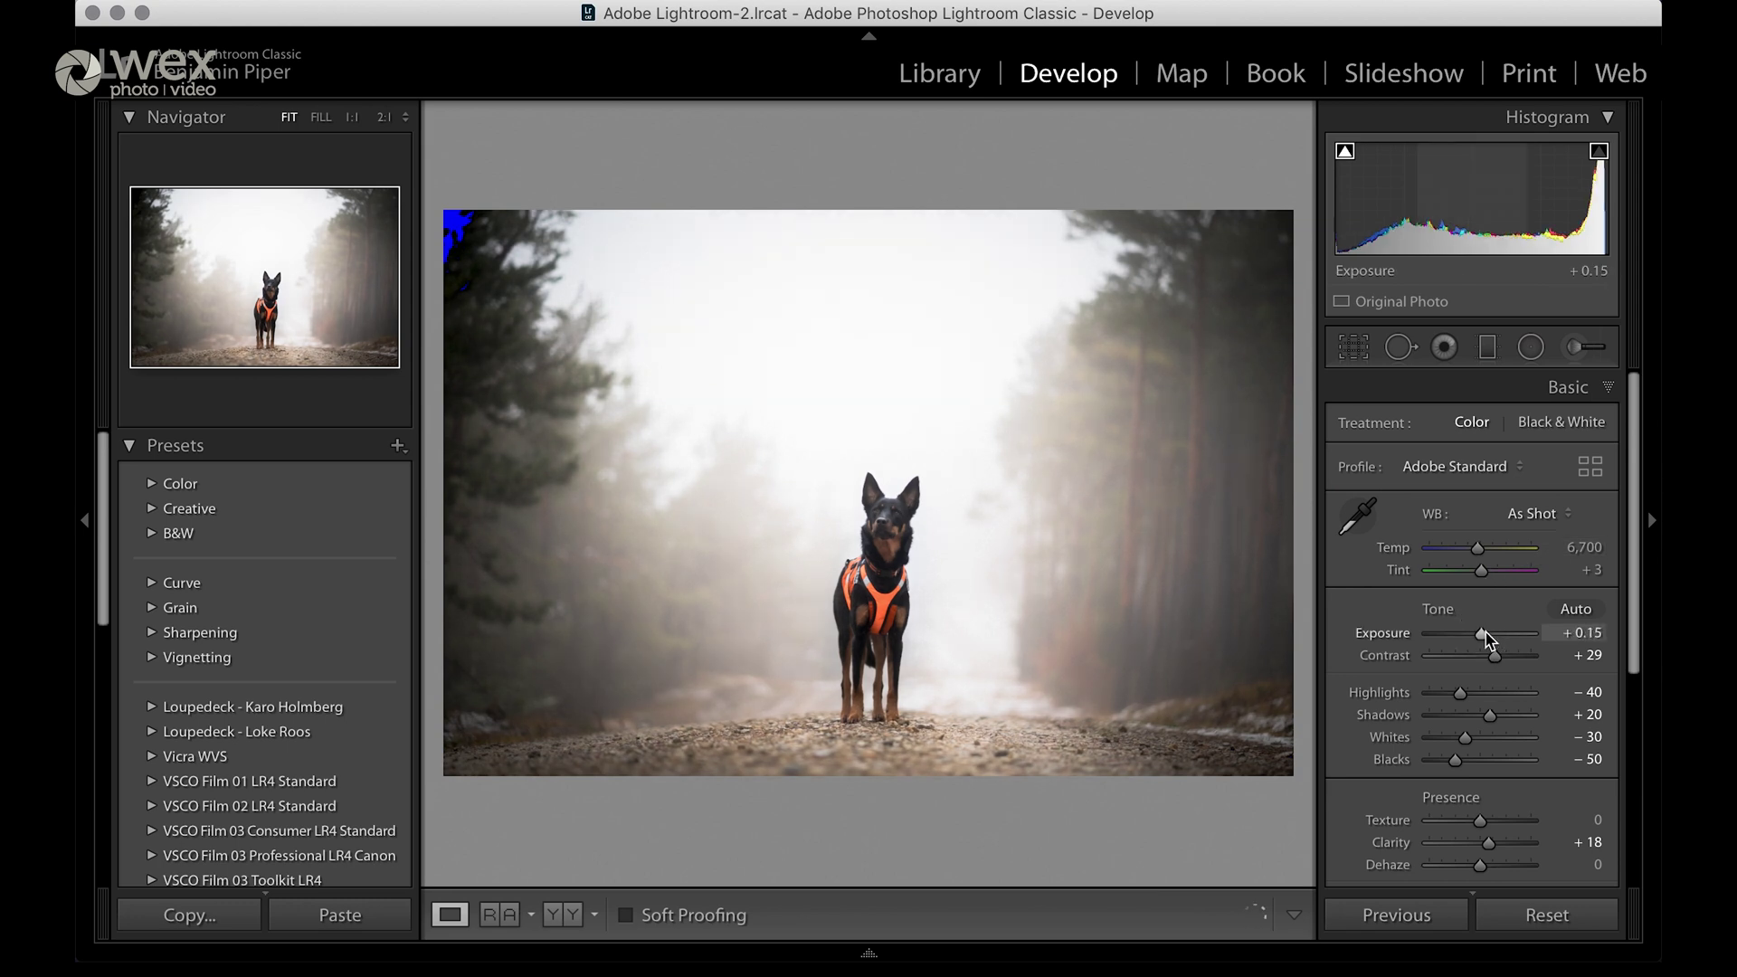
pyautogui.click(1531, 347)
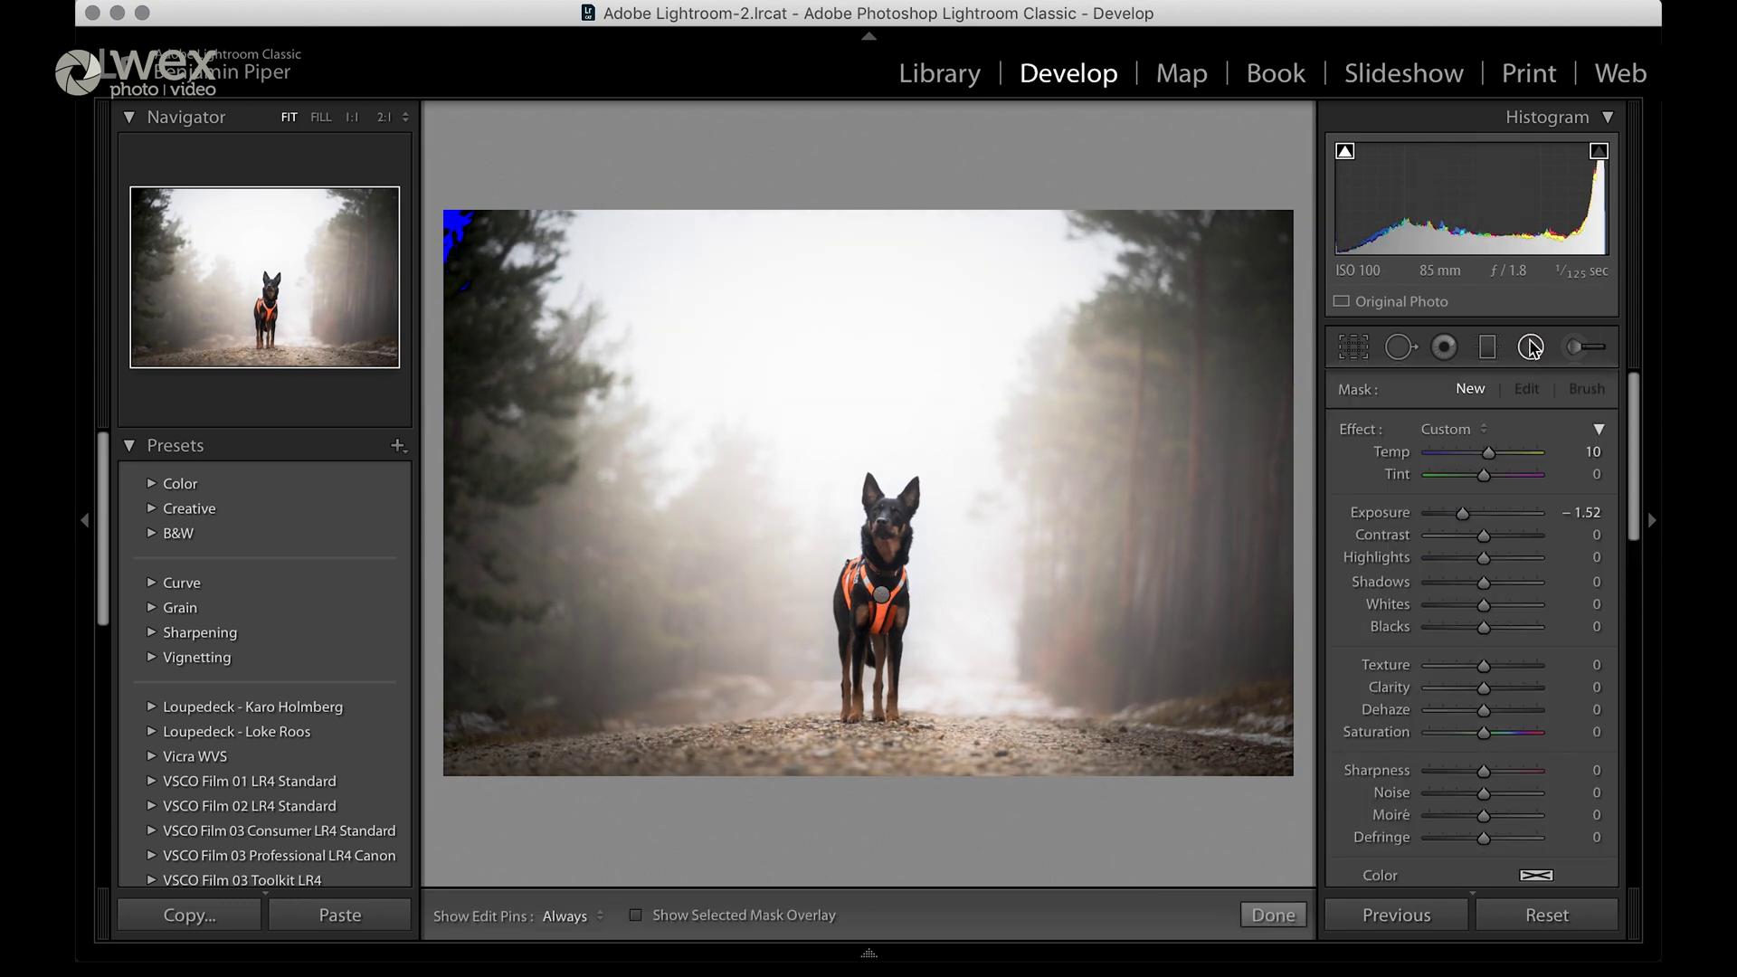
pyautogui.click(882, 595)
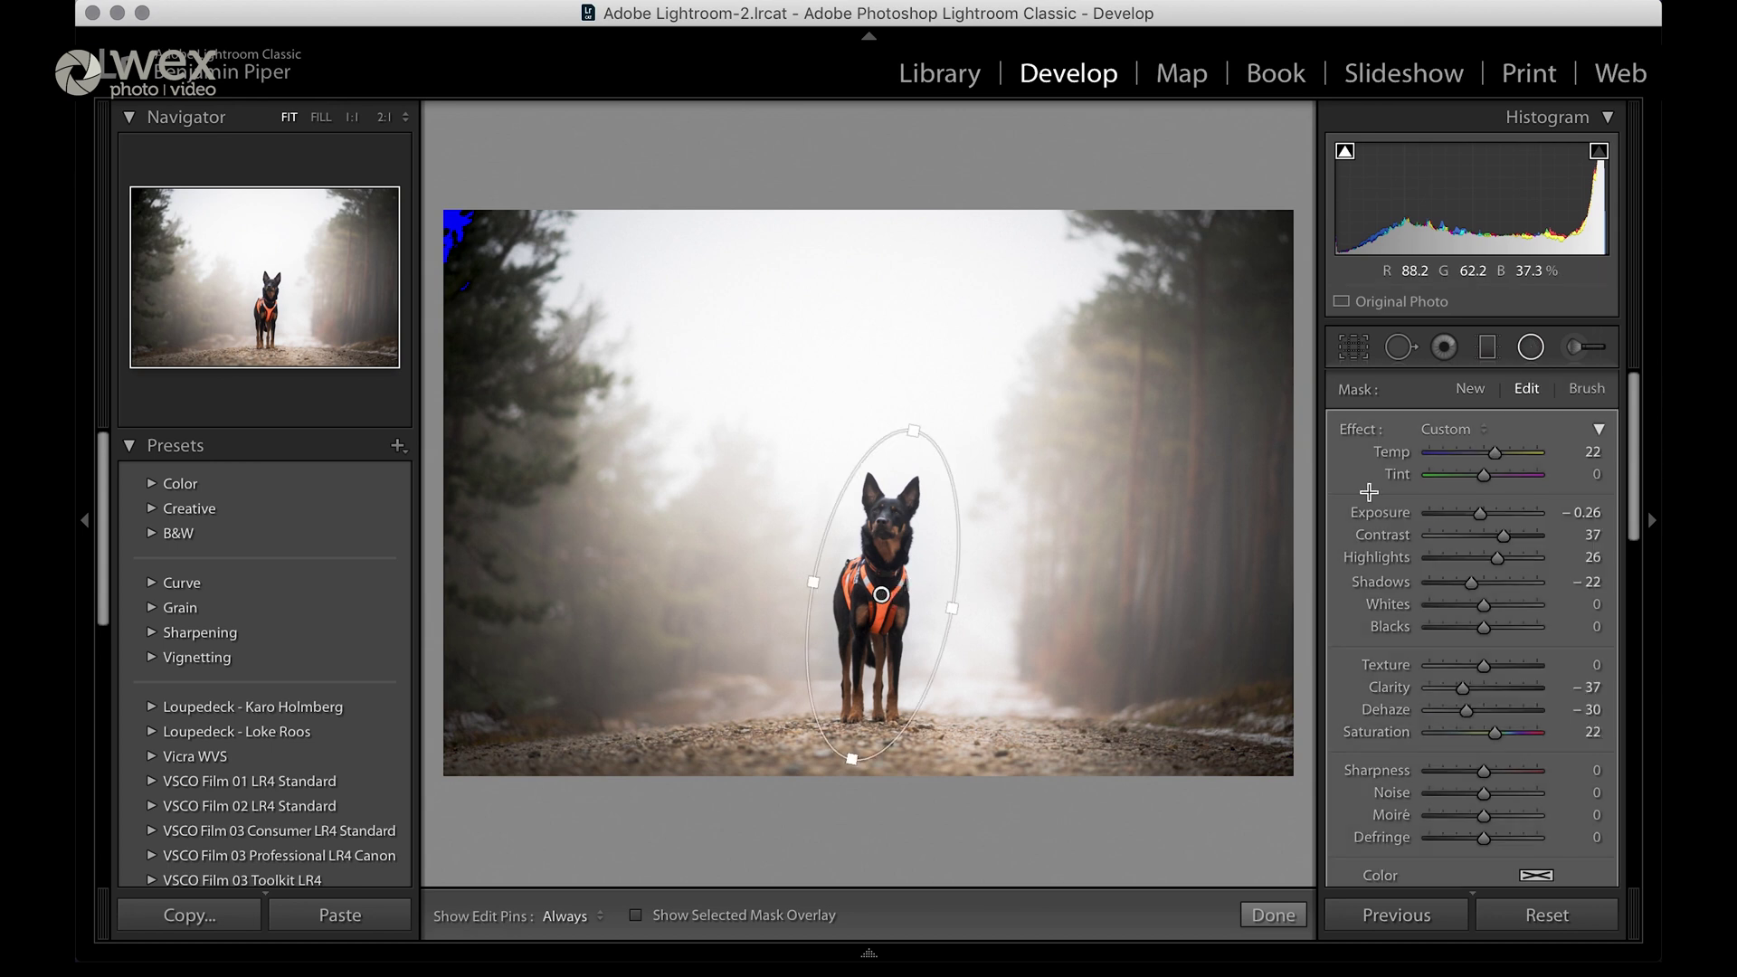
pyautogui.click(1529, 349)
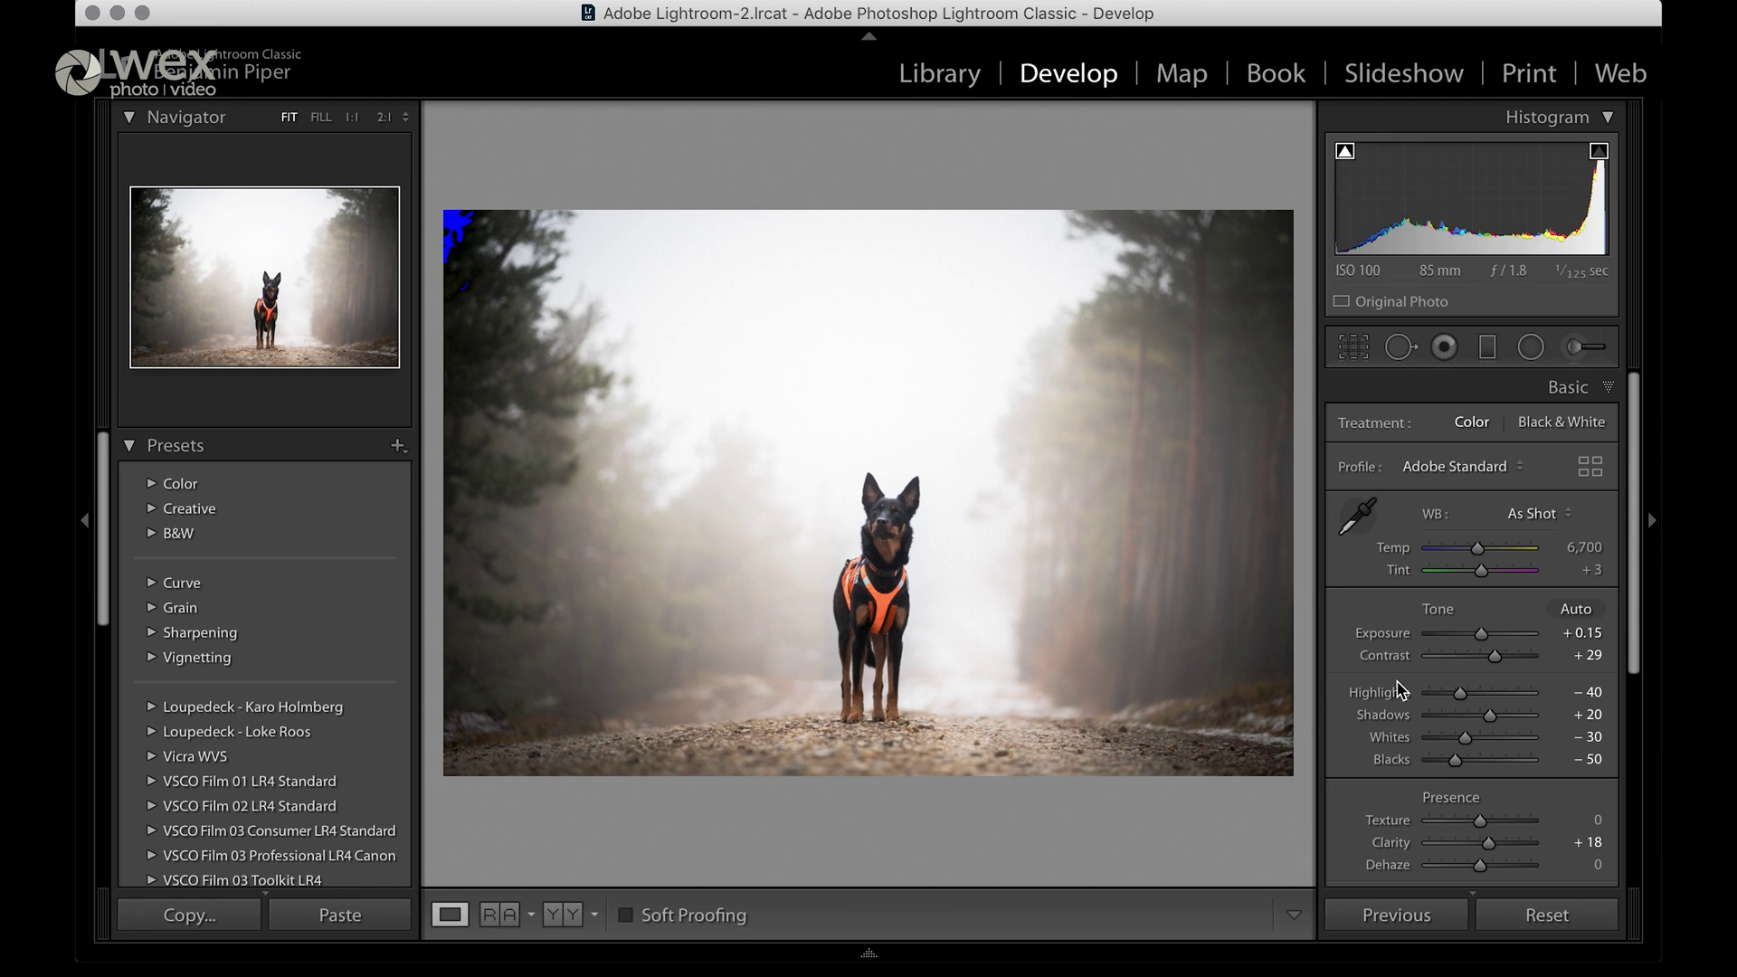
# In Basic, set Texture to +7 and Temp to 7,072 for a Custom white balance
pyautogui.scroll(-2, 1454, 698)
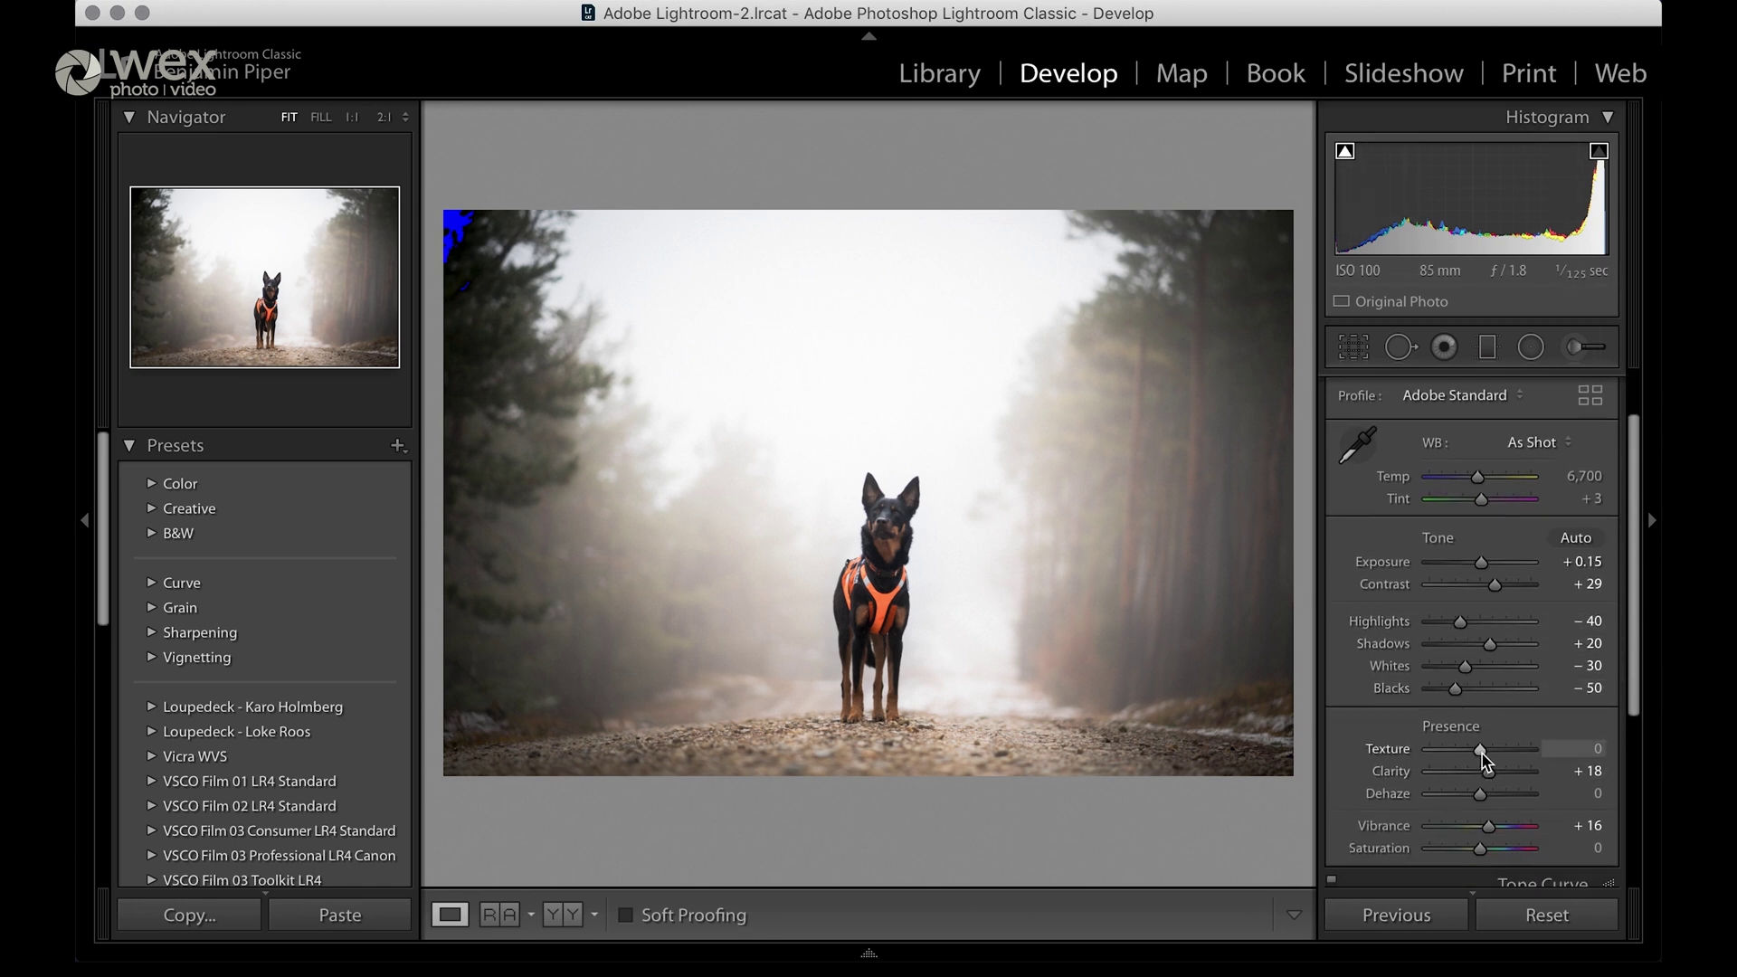
pyautogui.moveTo(1478, 749); pyautogui.dragTo(1483, 750)
pyautogui.scroll(-5, 1440, 761)
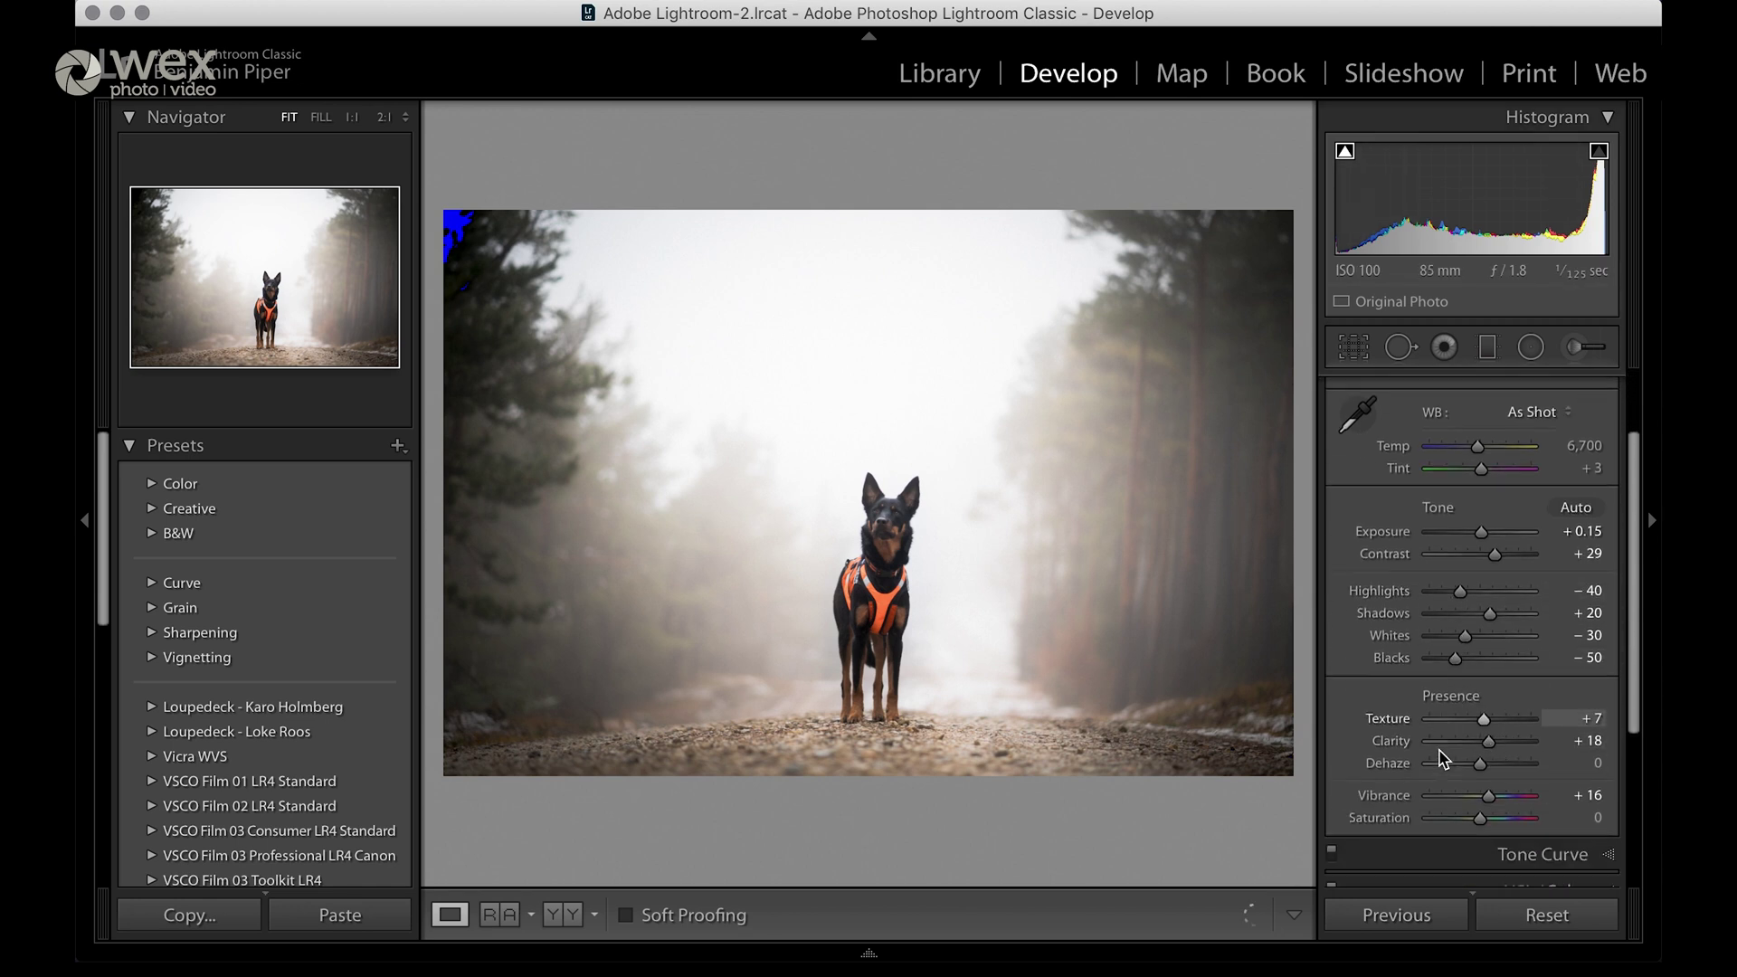
pyautogui.scroll(4, 1443, 758)
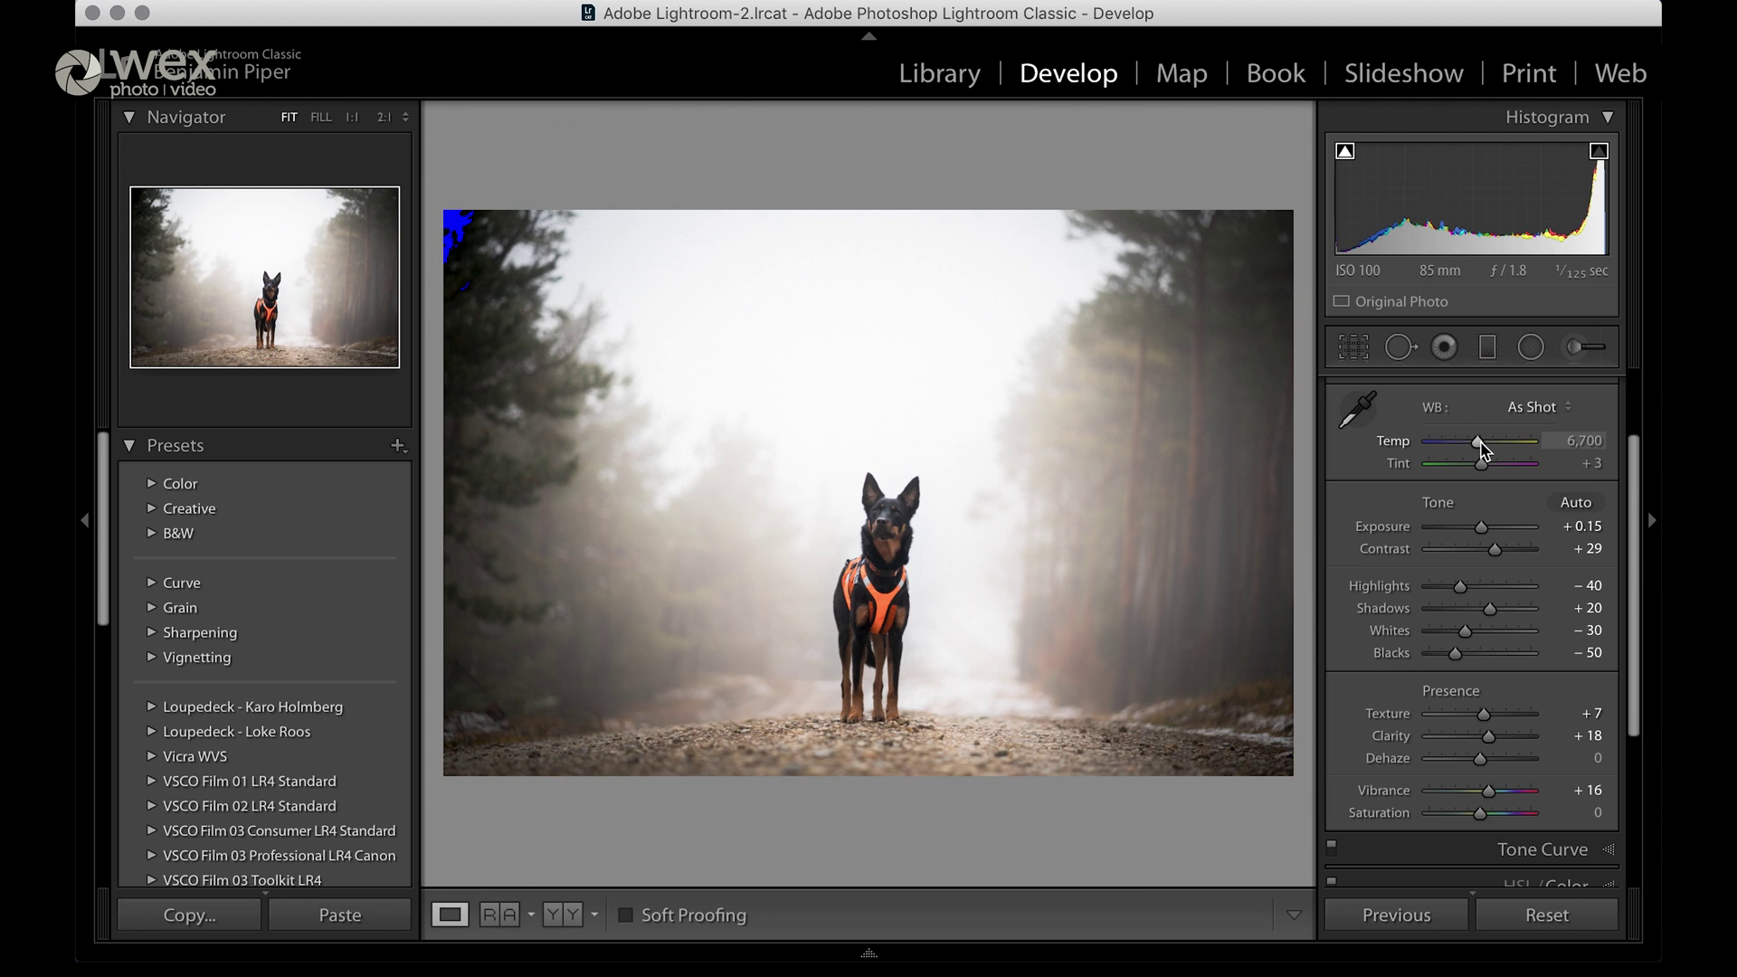
pyautogui.moveTo(1480, 446); pyautogui.dragTo(1488, 450)
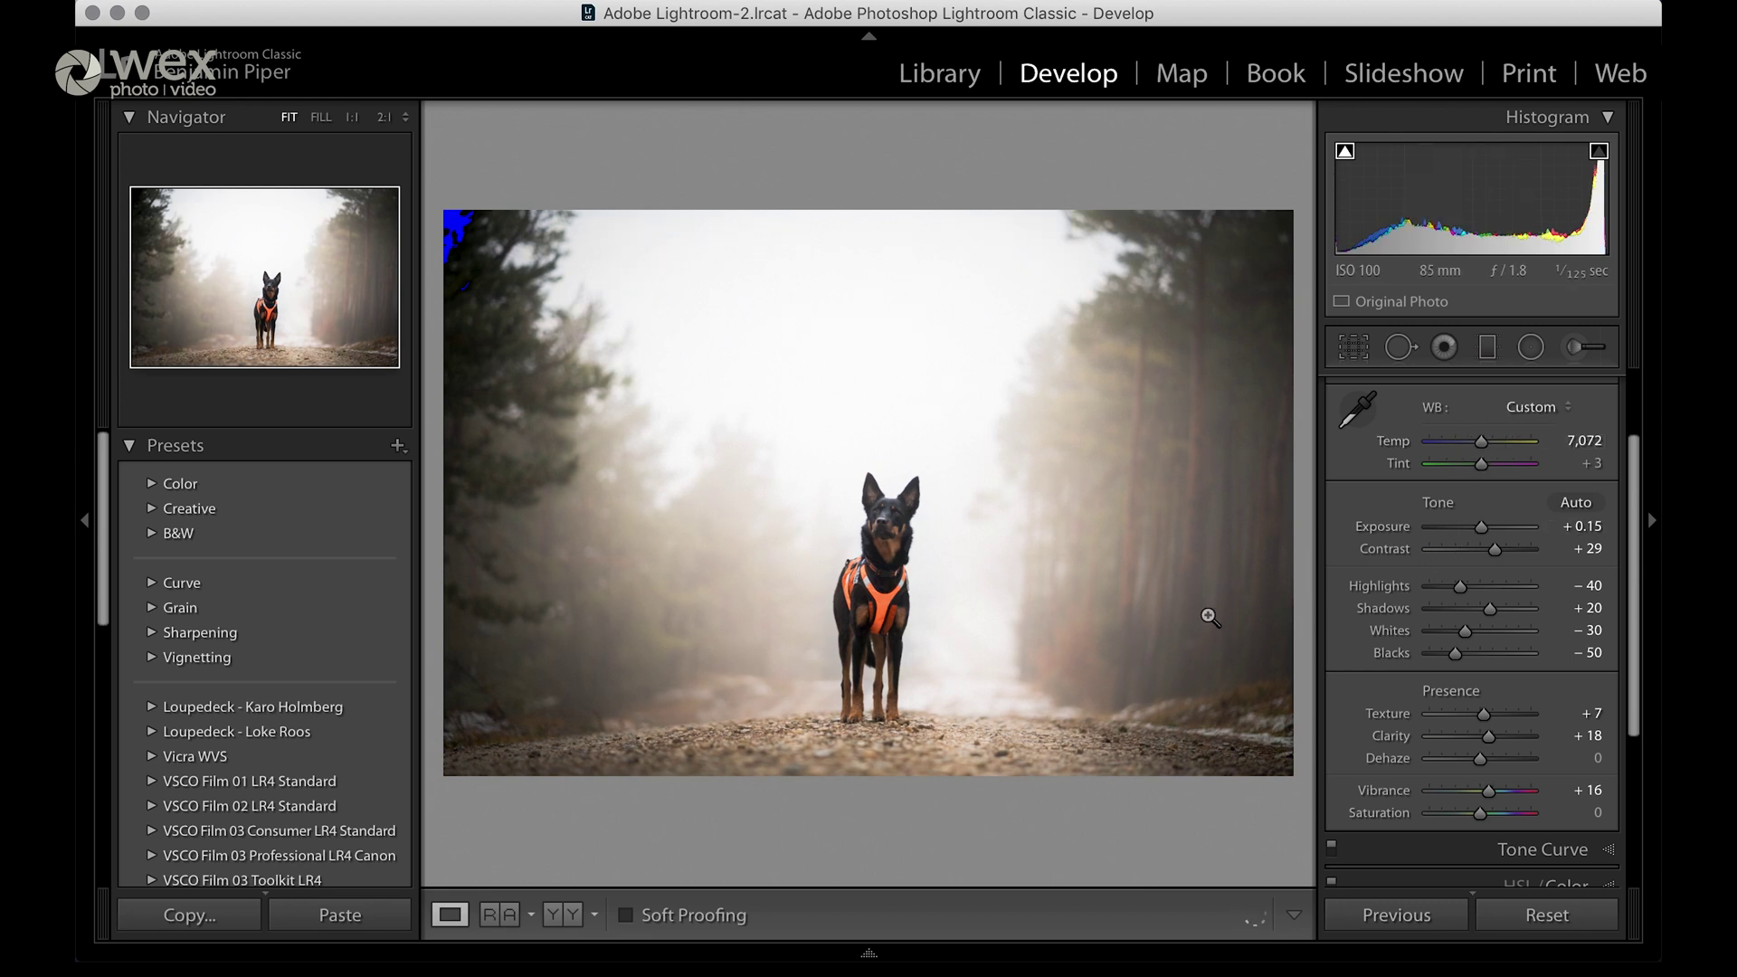
# Copy the dog photo's develop settings without White Balance and paste them onto the next photo
pyautogui.press('alt')
pyautogui.press('super+shift+c')
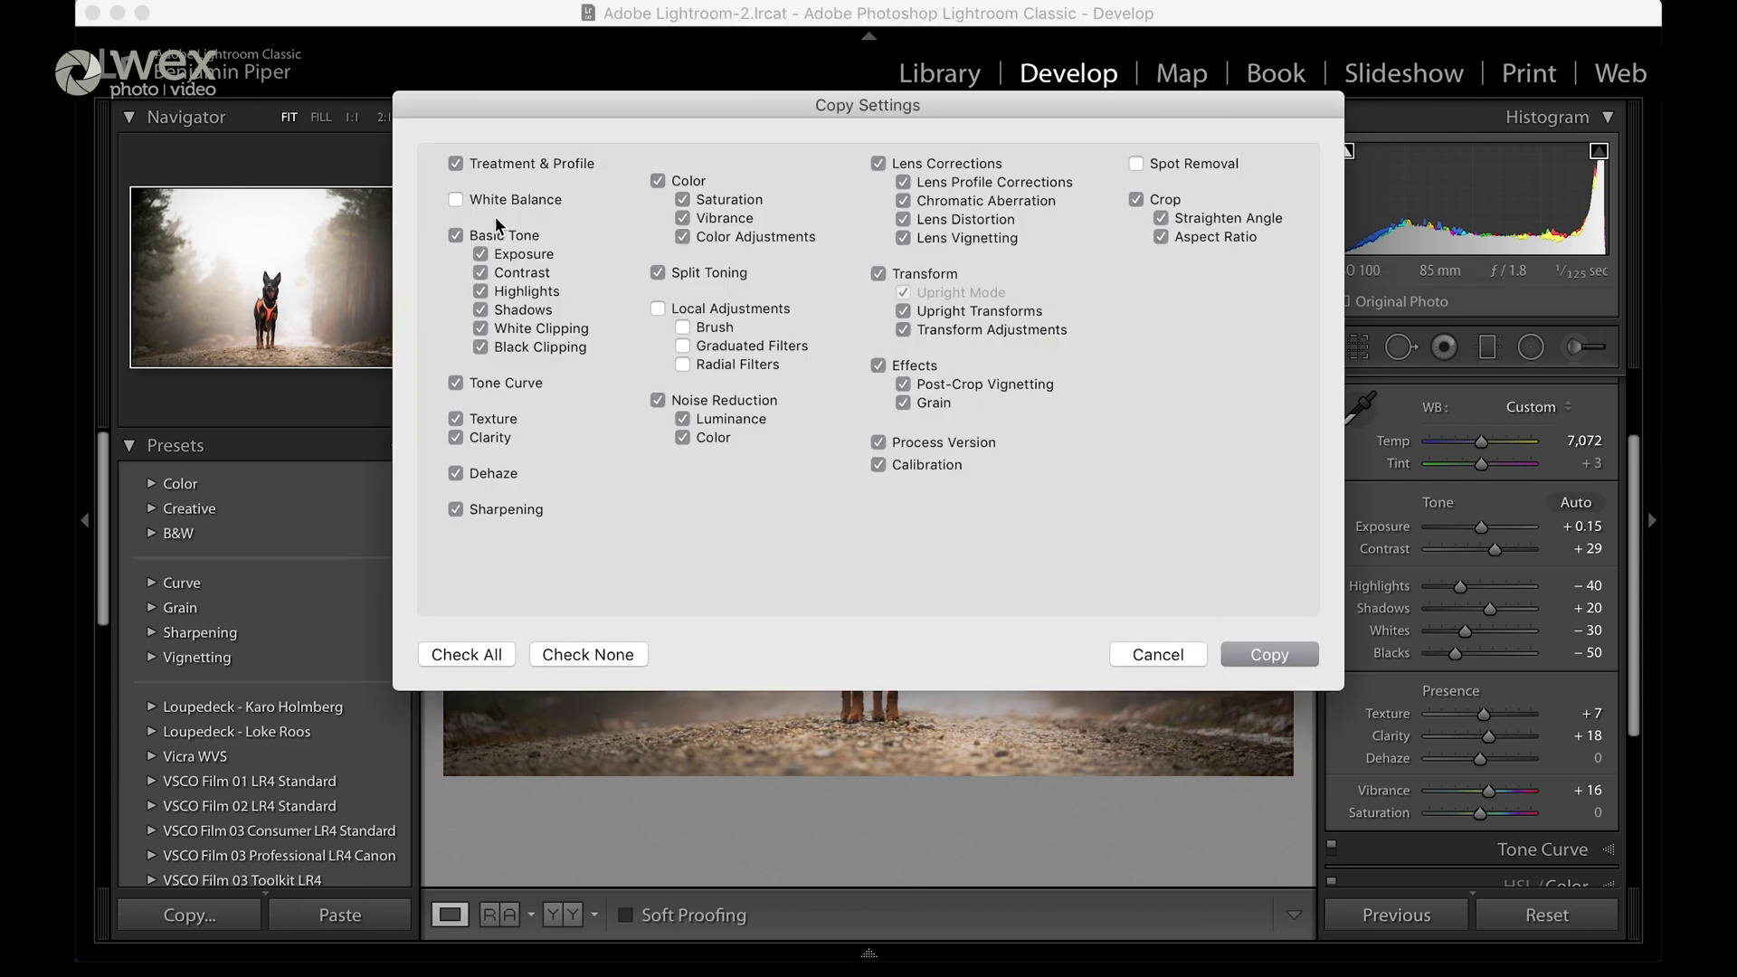
pyautogui.click(1265, 653)
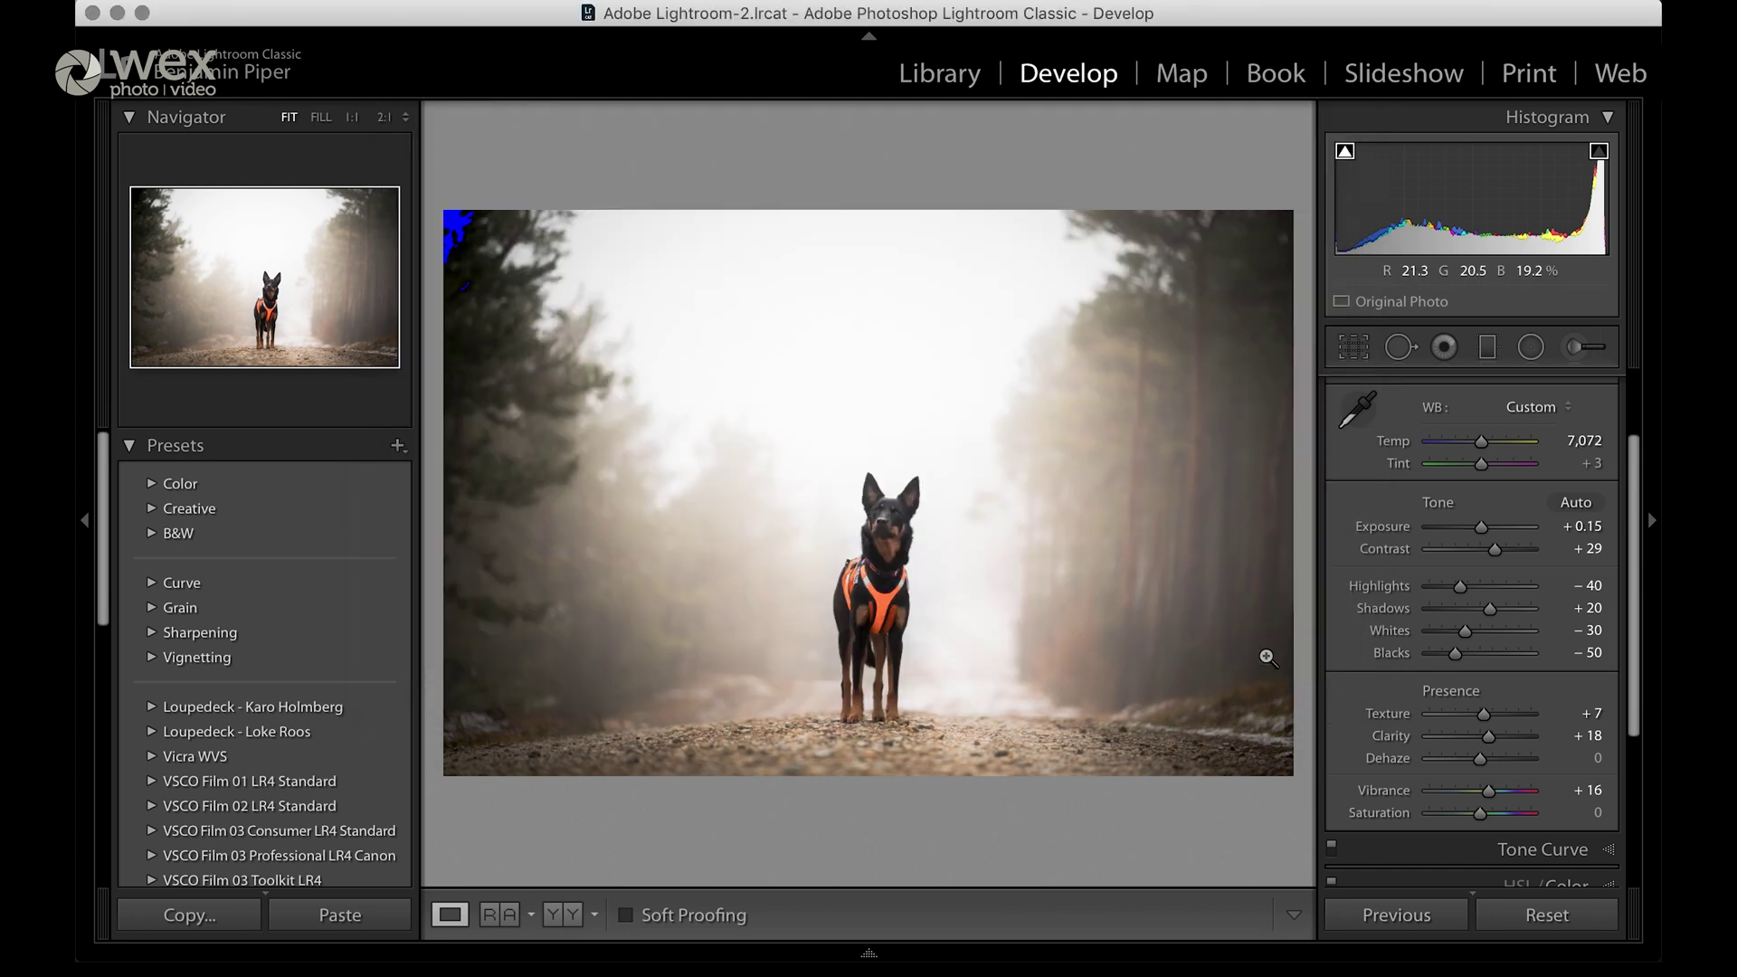
pyautogui.press('Right')
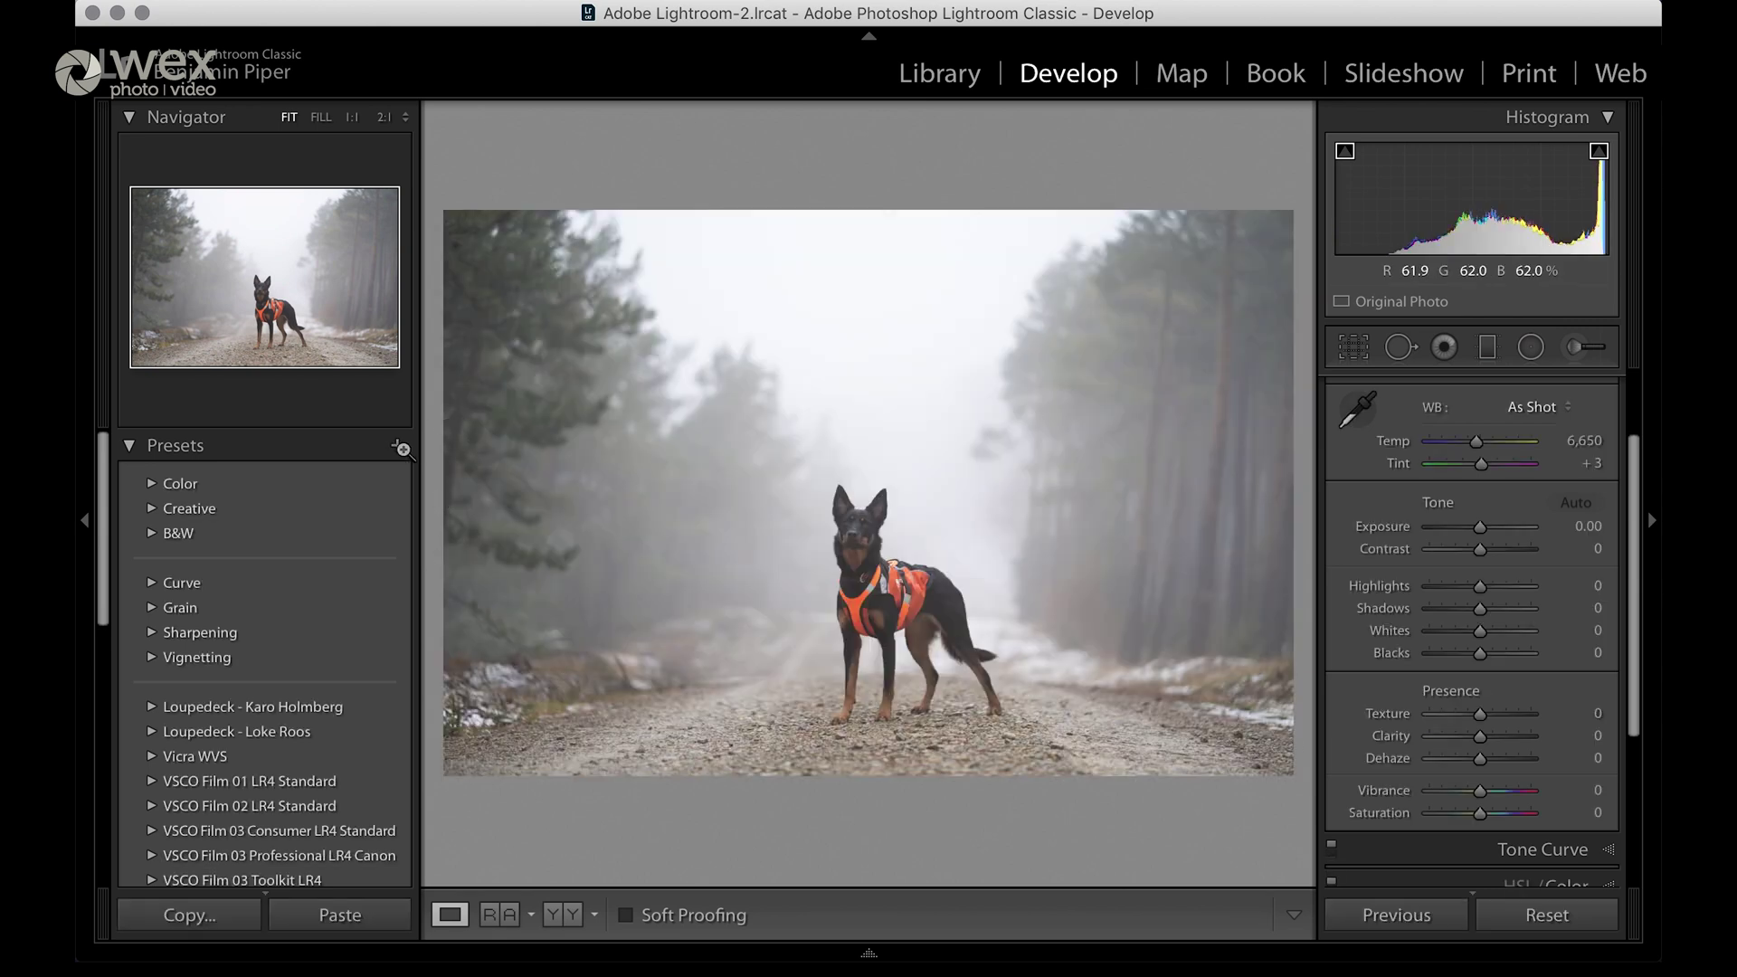
pyautogui.press('super+shift+v')
# Save the current develop settings as a new preset named Germany
pyautogui.click(397, 445)
pyautogui.click(417, 470)
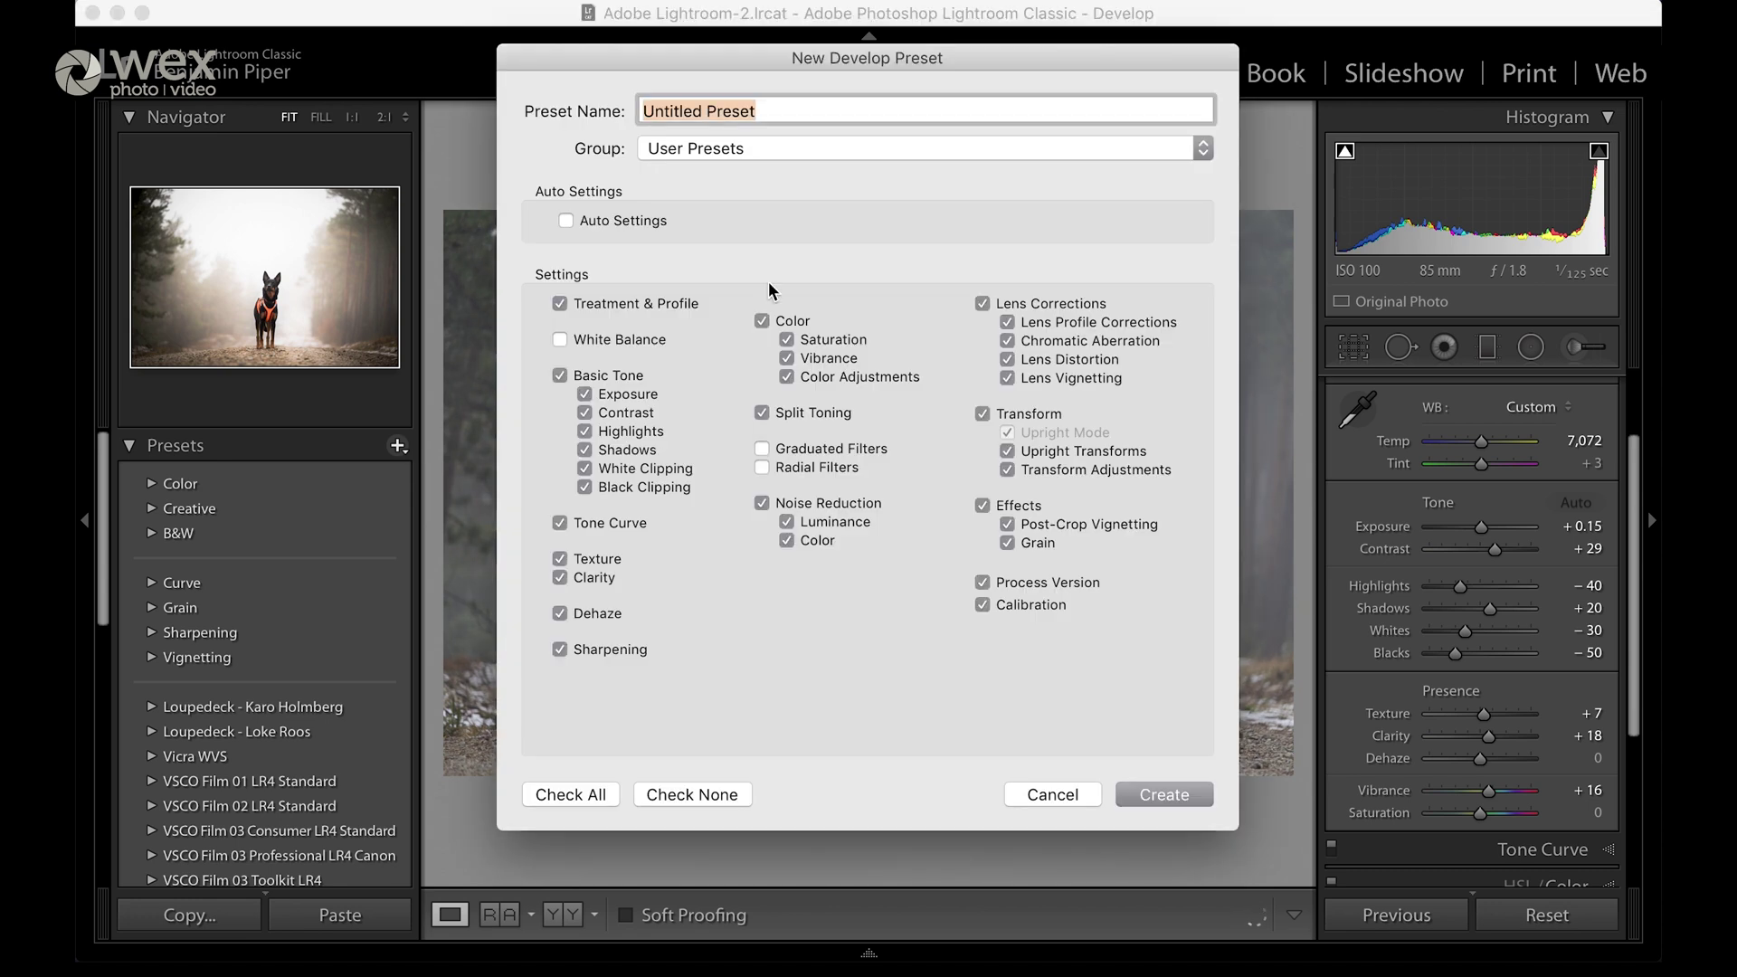
pyautogui.write('Germany')
pyautogui.press('Return')
# Paste the copied settings onto the next two dog photos, ending on the tan dog
pyautogui.press('Right')
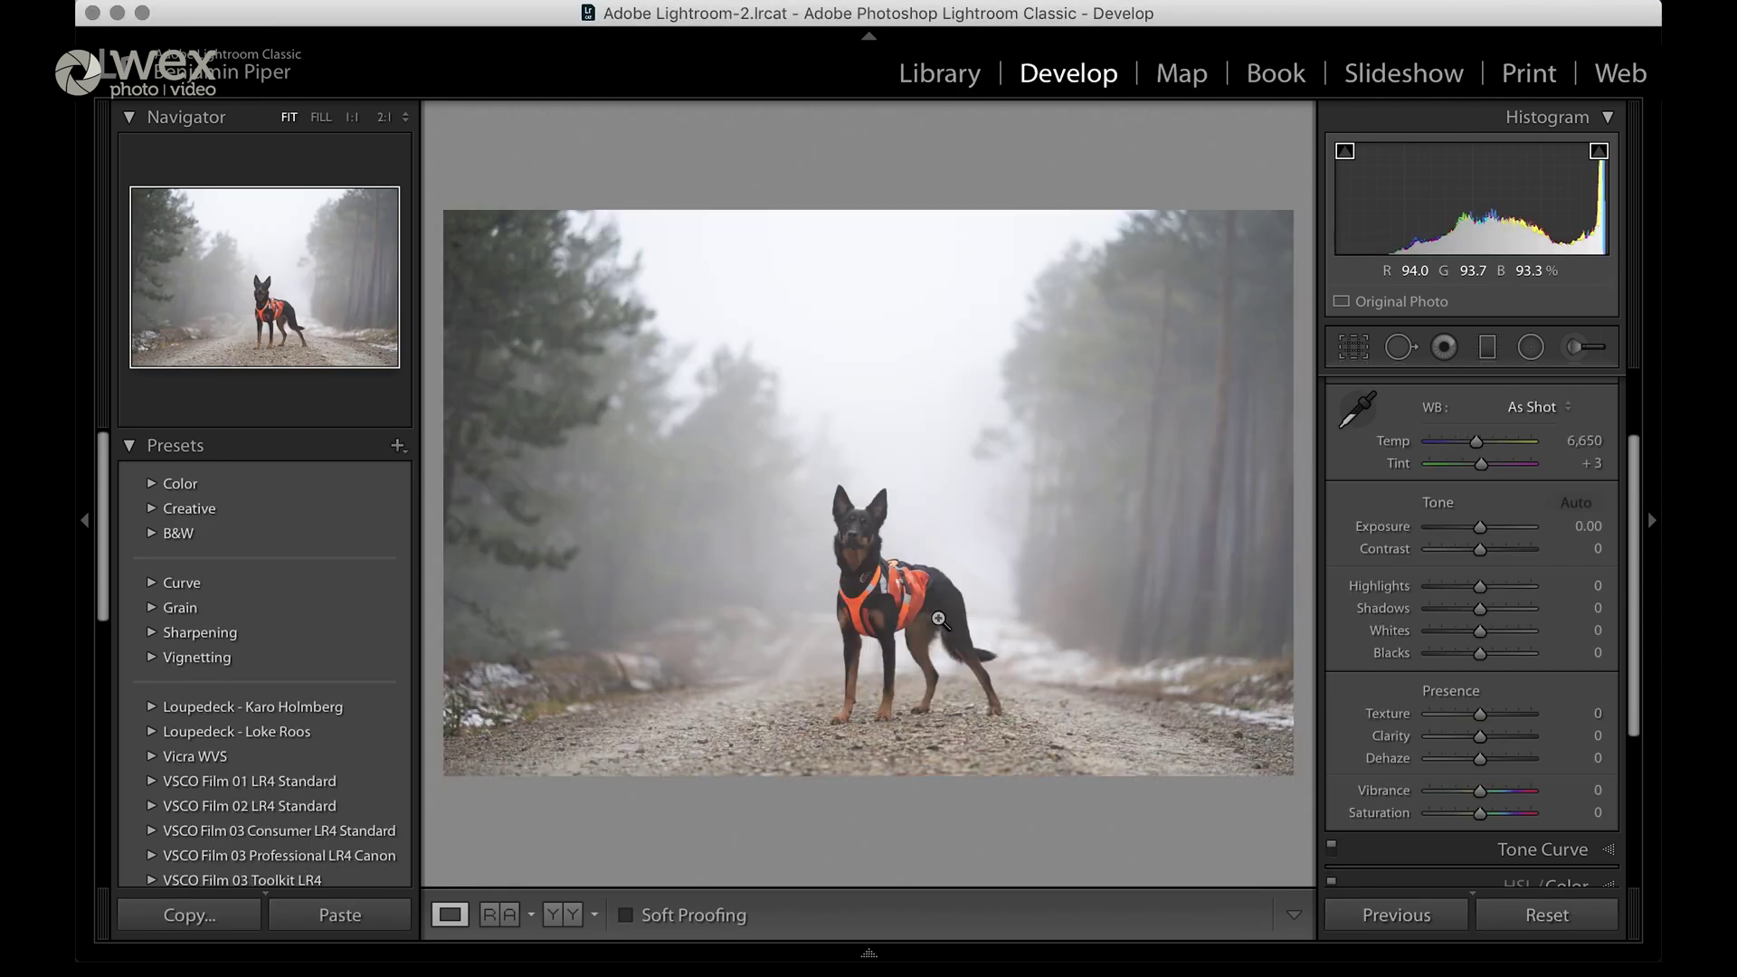
pyautogui.press('super+shift+v')
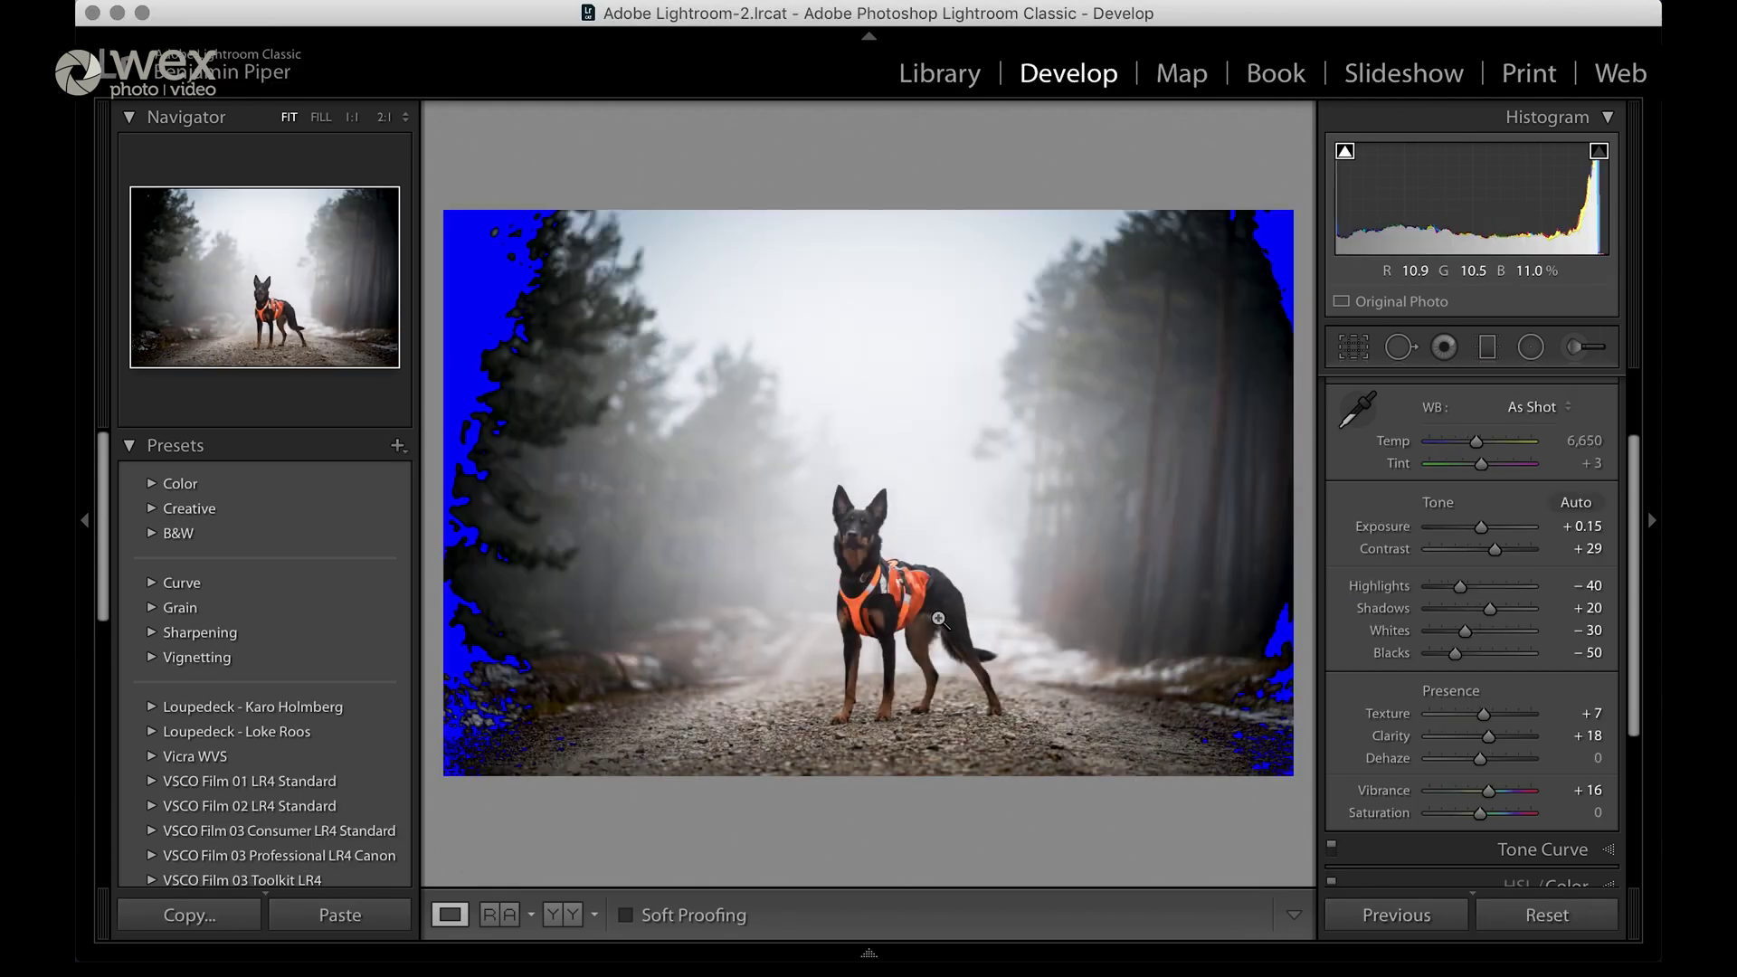
pyautogui.press('Right')
pyautogui.press('super+shift+v')
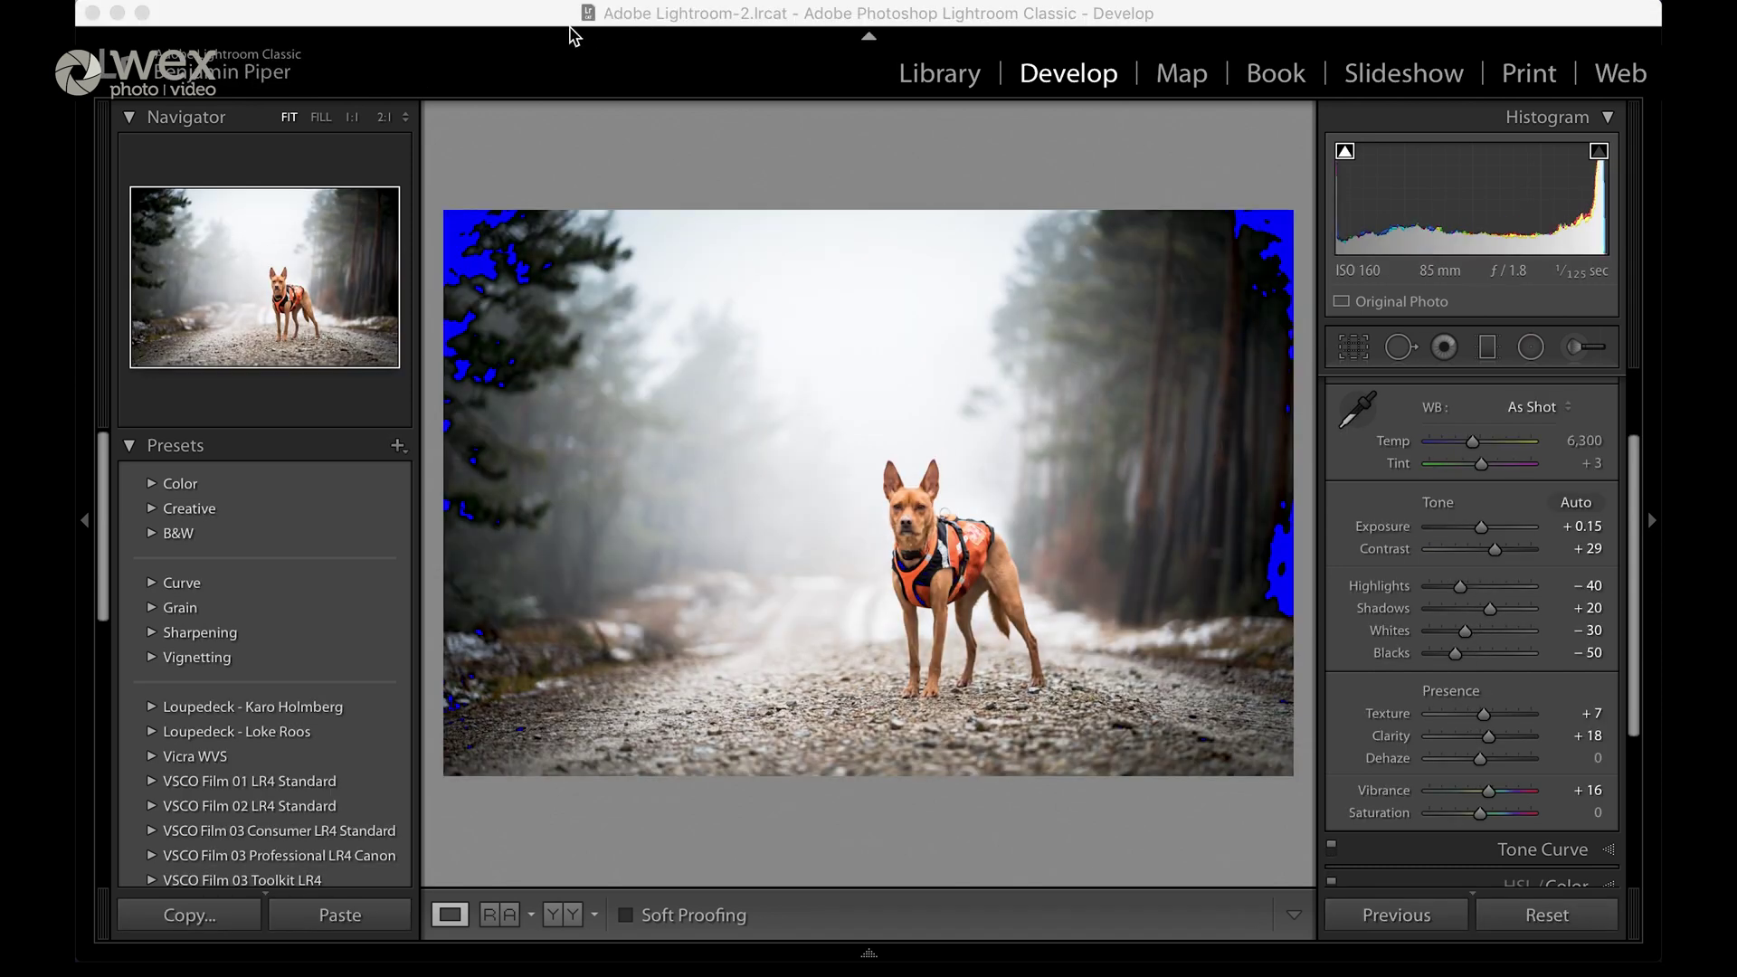
# Show the Photo menu's Edit In submenu with the Photoshop options for the tan dog photo
pyautogui.click(572, 23)
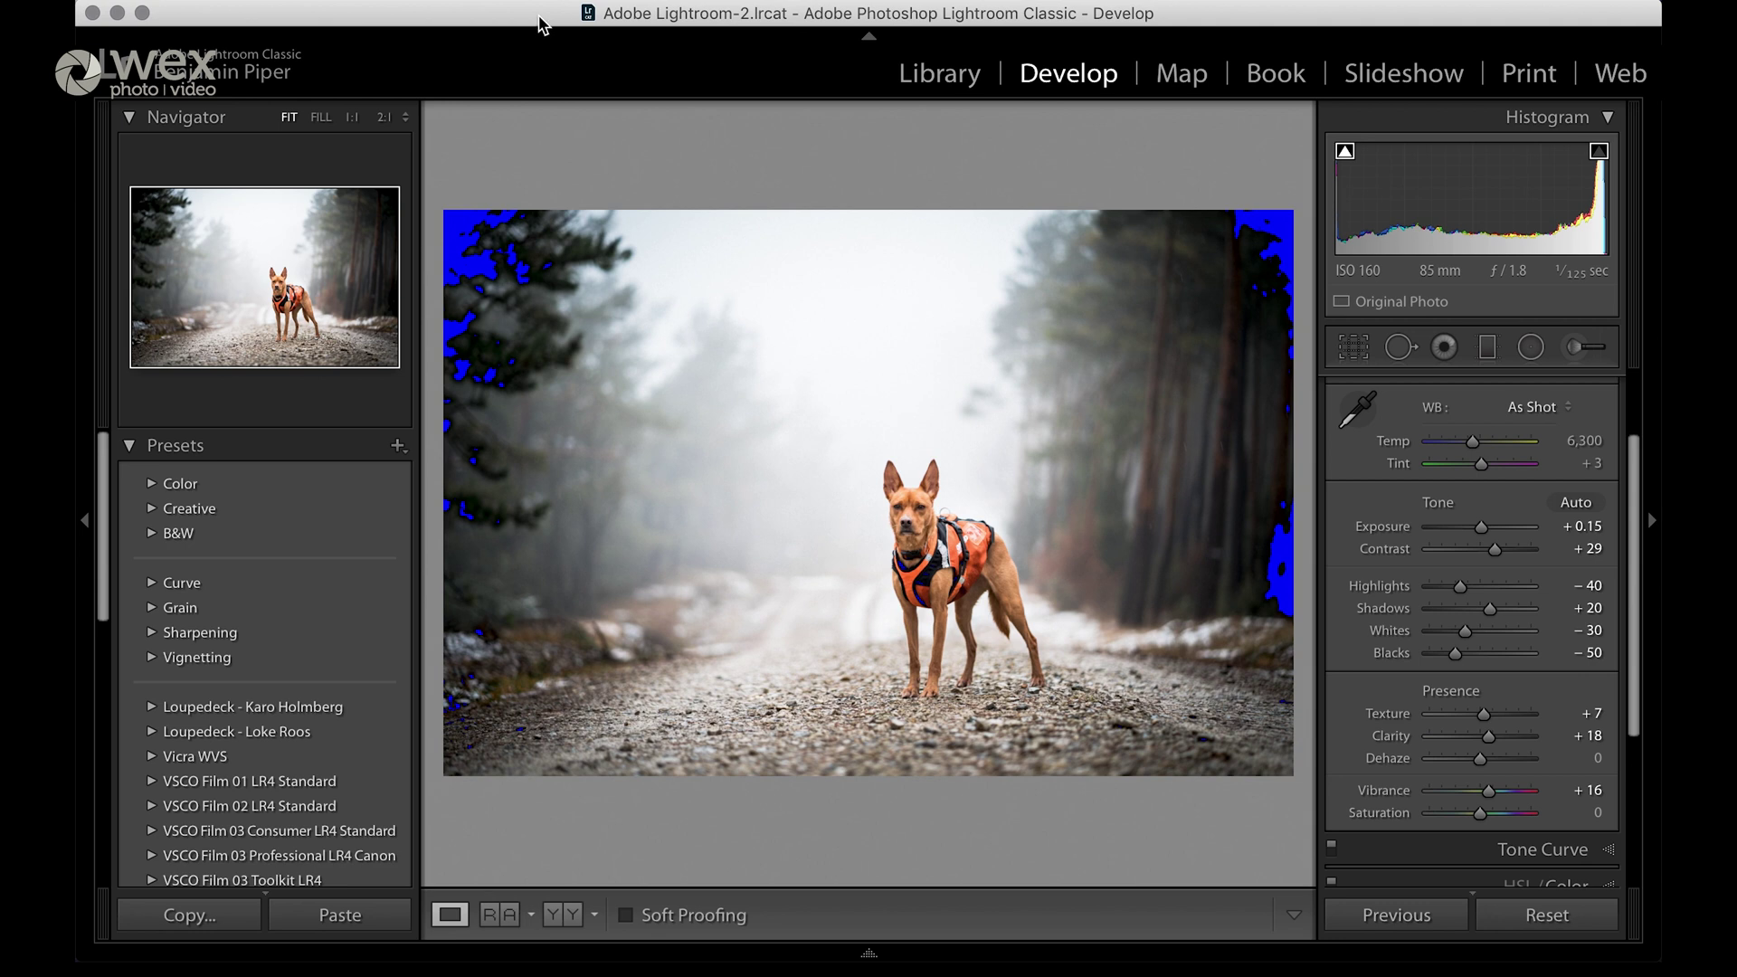
pyautogui.click(538, 5)
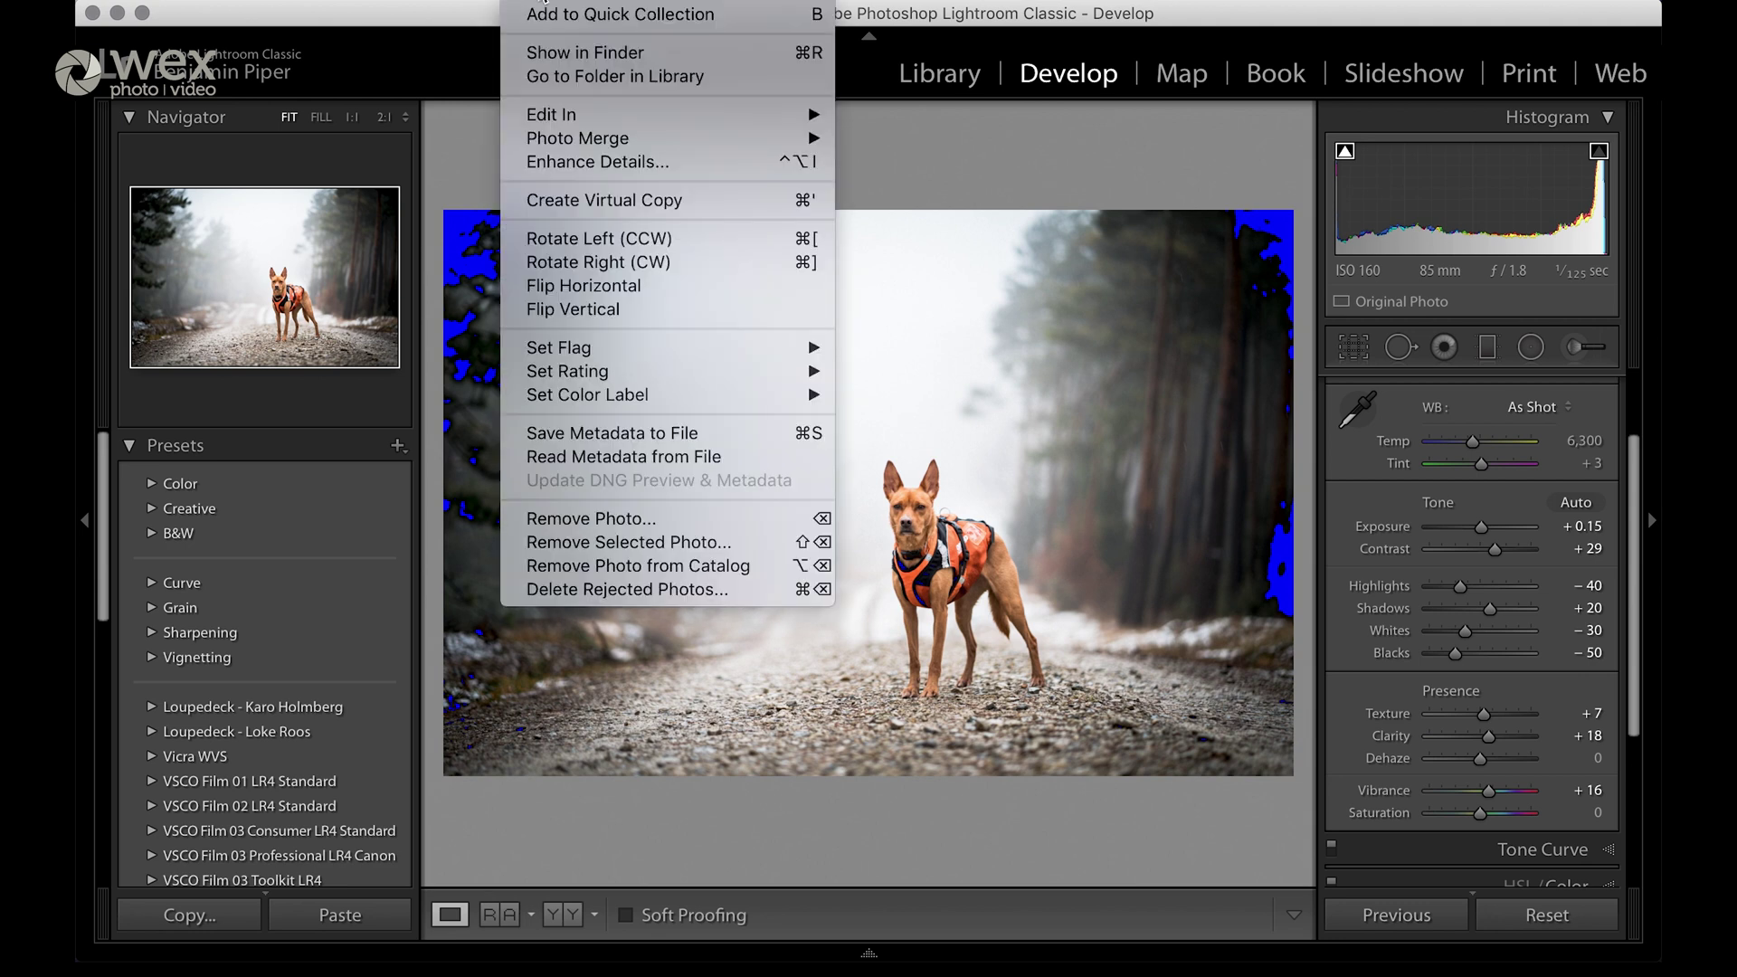
pyautogui.moveTo(572, 118)
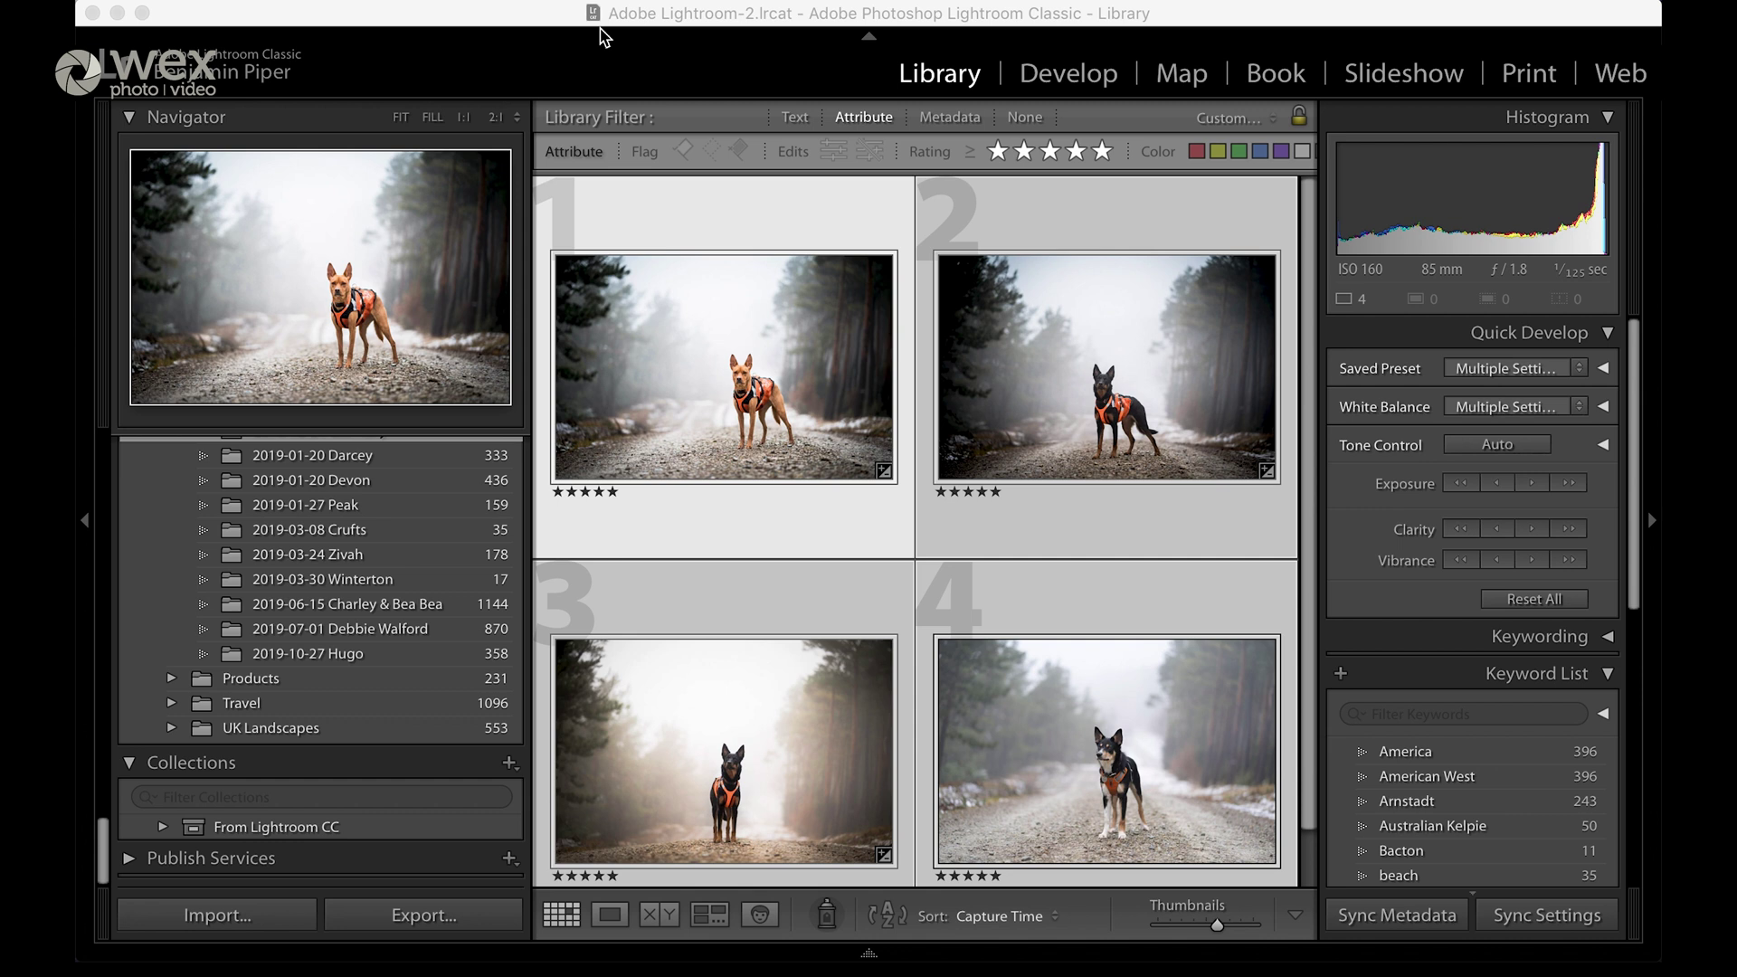
# Select photos 4 and 1, then turn off the Flagged filter to show the five-star photos
pyautogui.click(1098, 601)
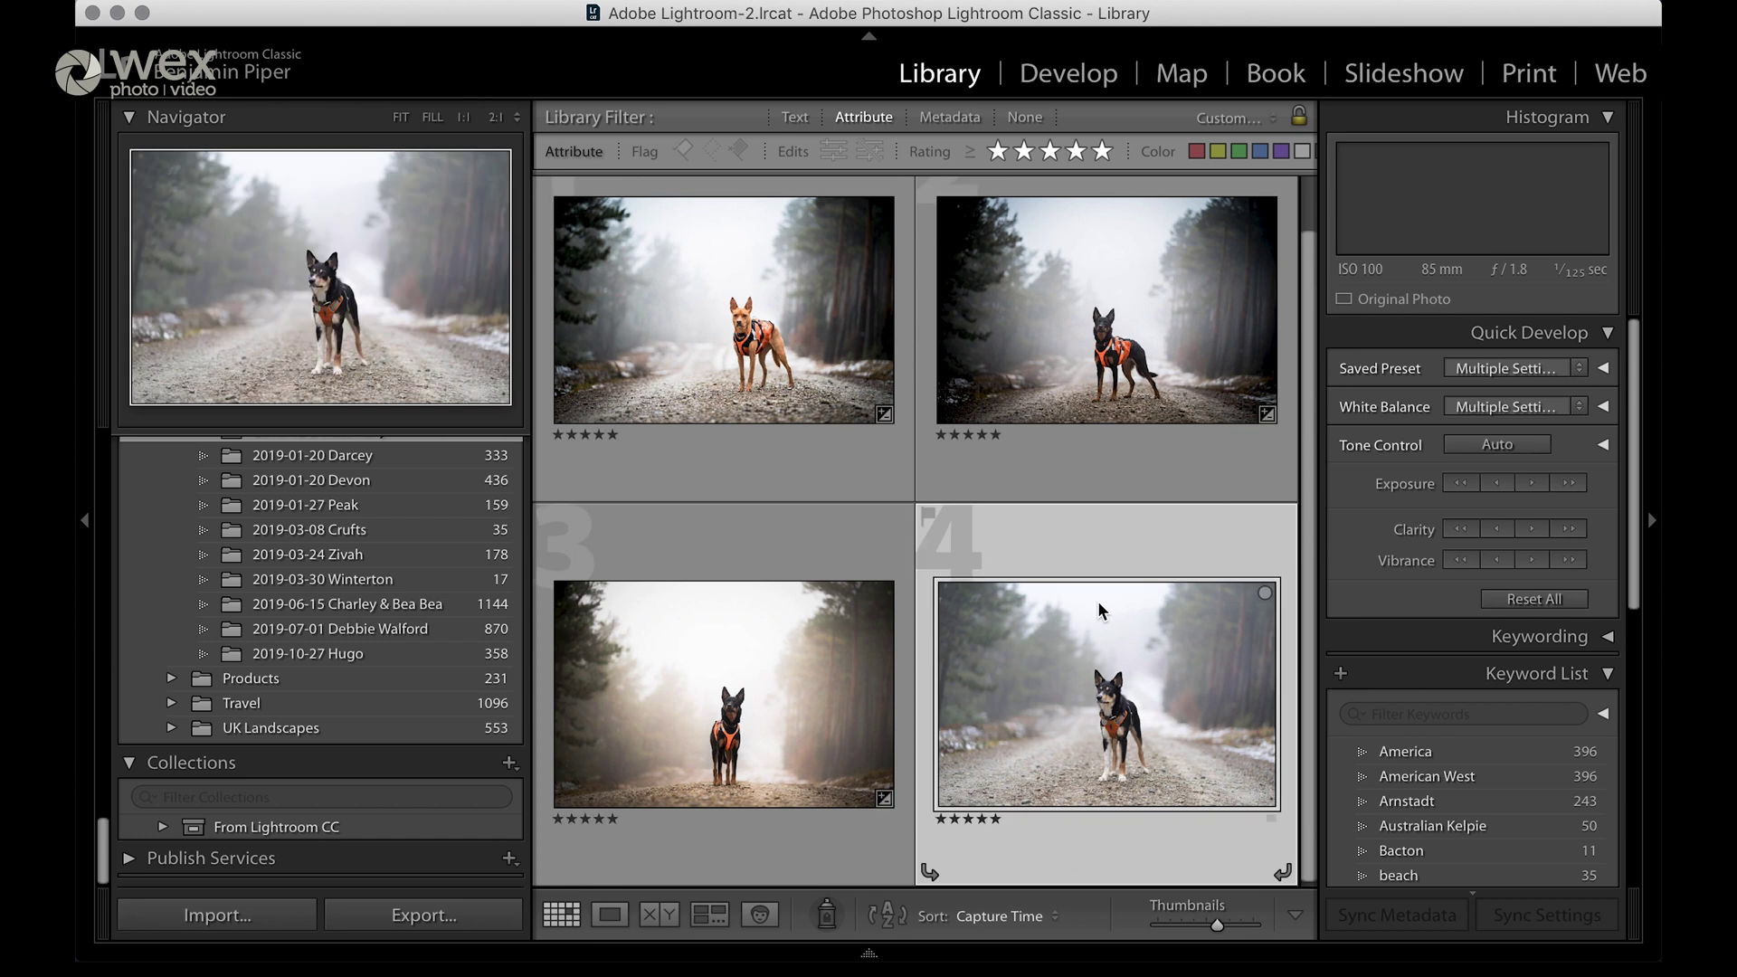
pyautogui.keyDown('super'); pyautogui.click(700, 232); pyautogui.keyUp('super')
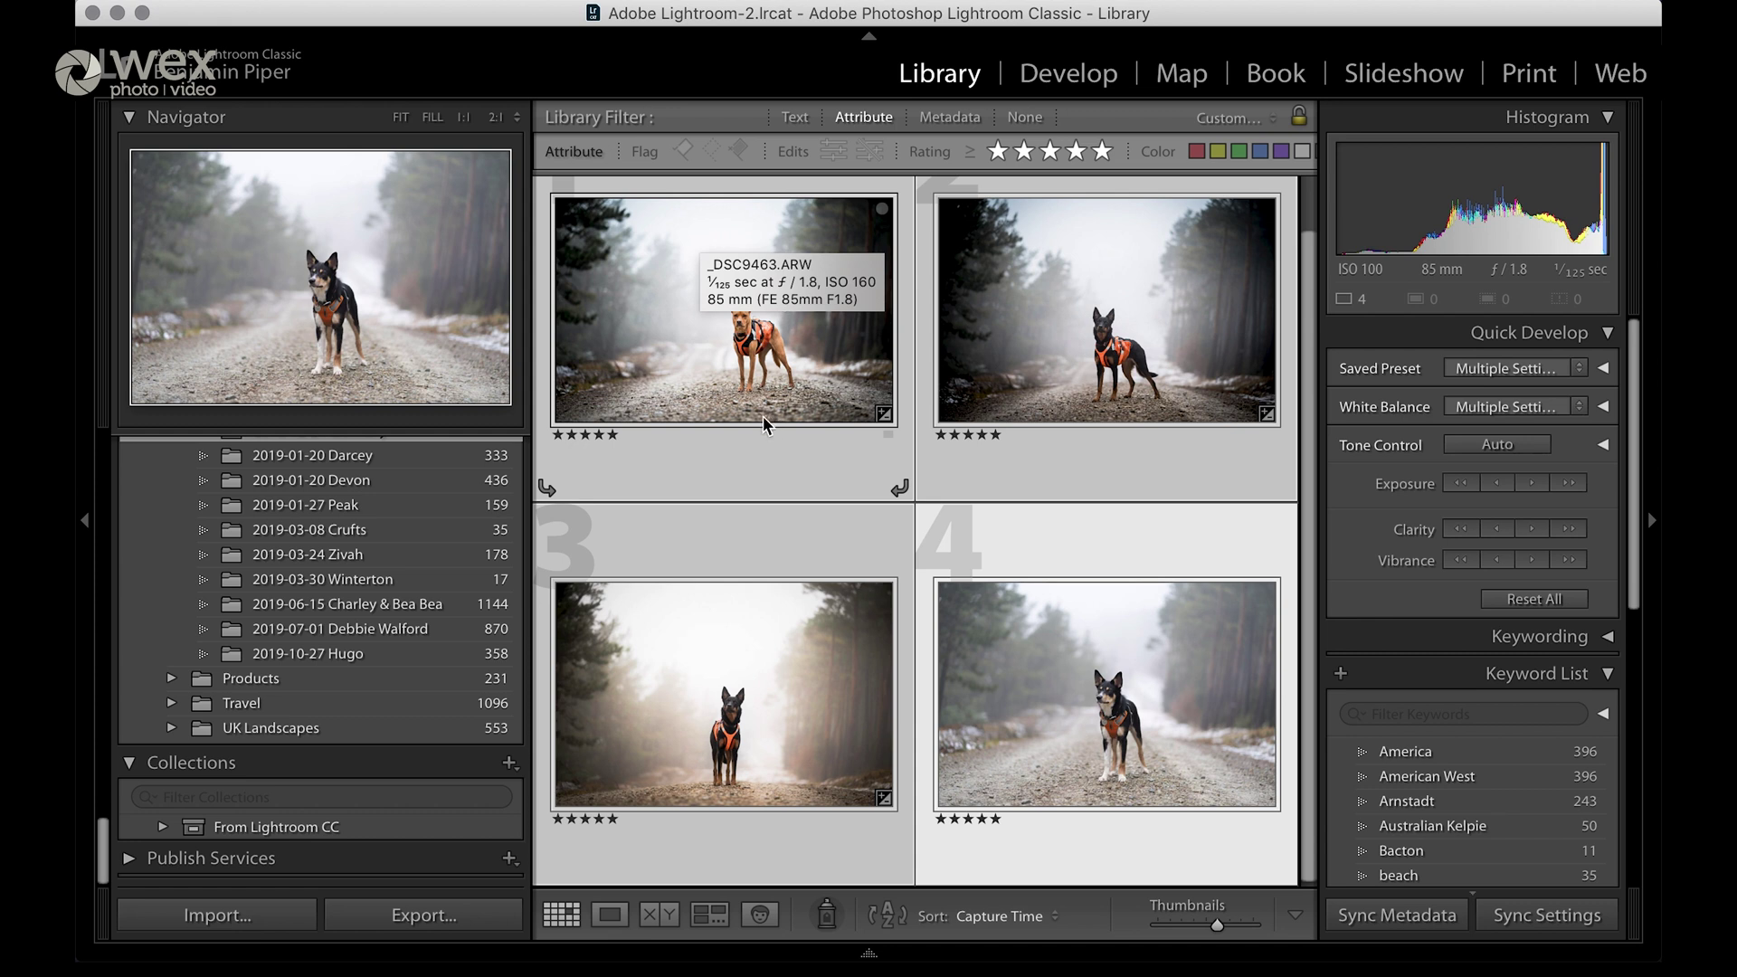
pyautogui.click(683, 149)
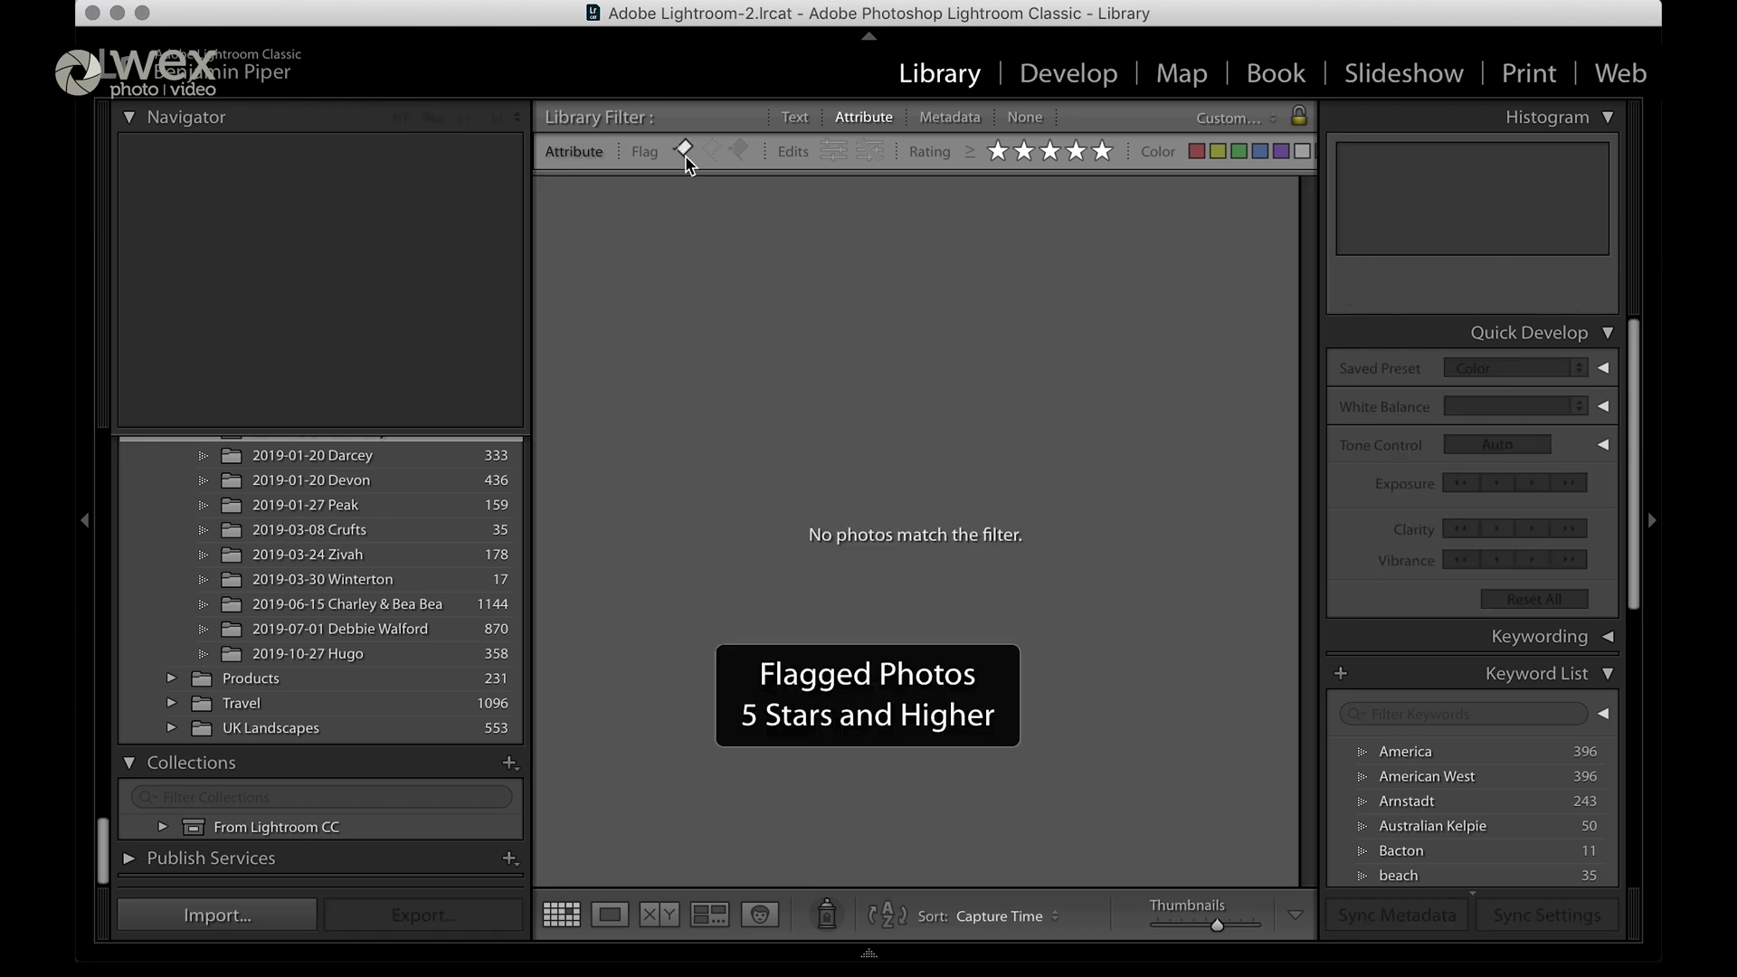
pyautogui.click(684, 150)
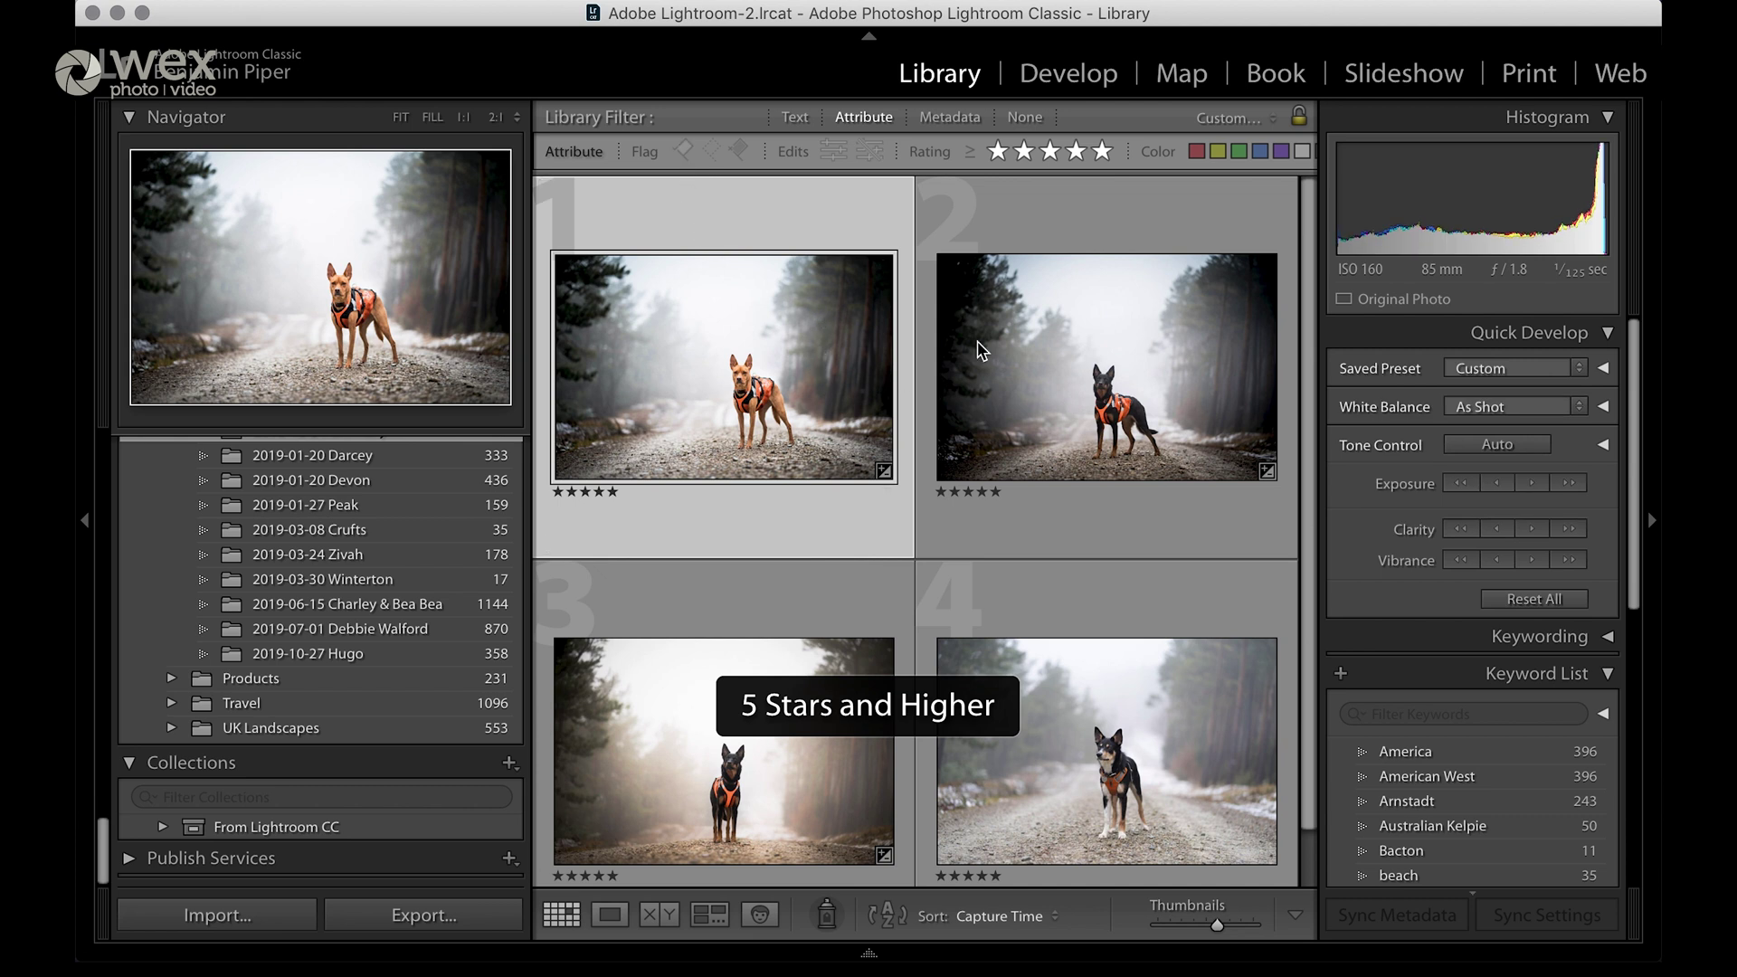
# Label all four dog photos Blue, briefly switching to Green before returning to Blue
pyautogui.press('super+a')
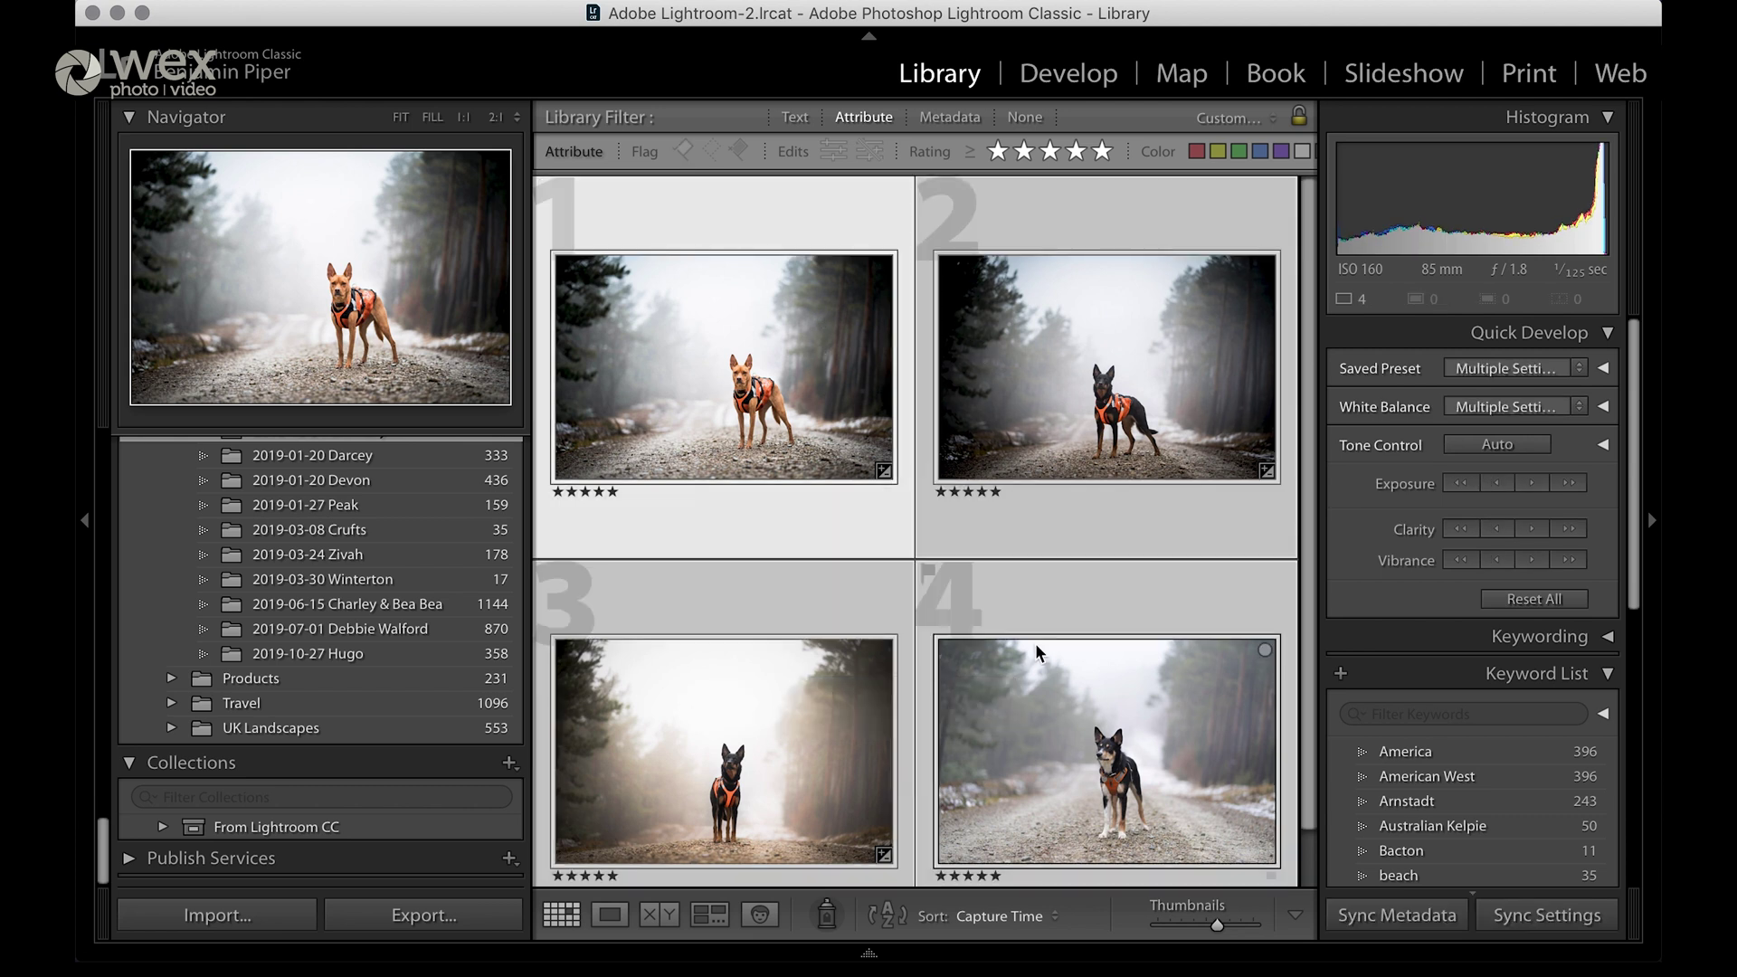
pyautogui.press('9')
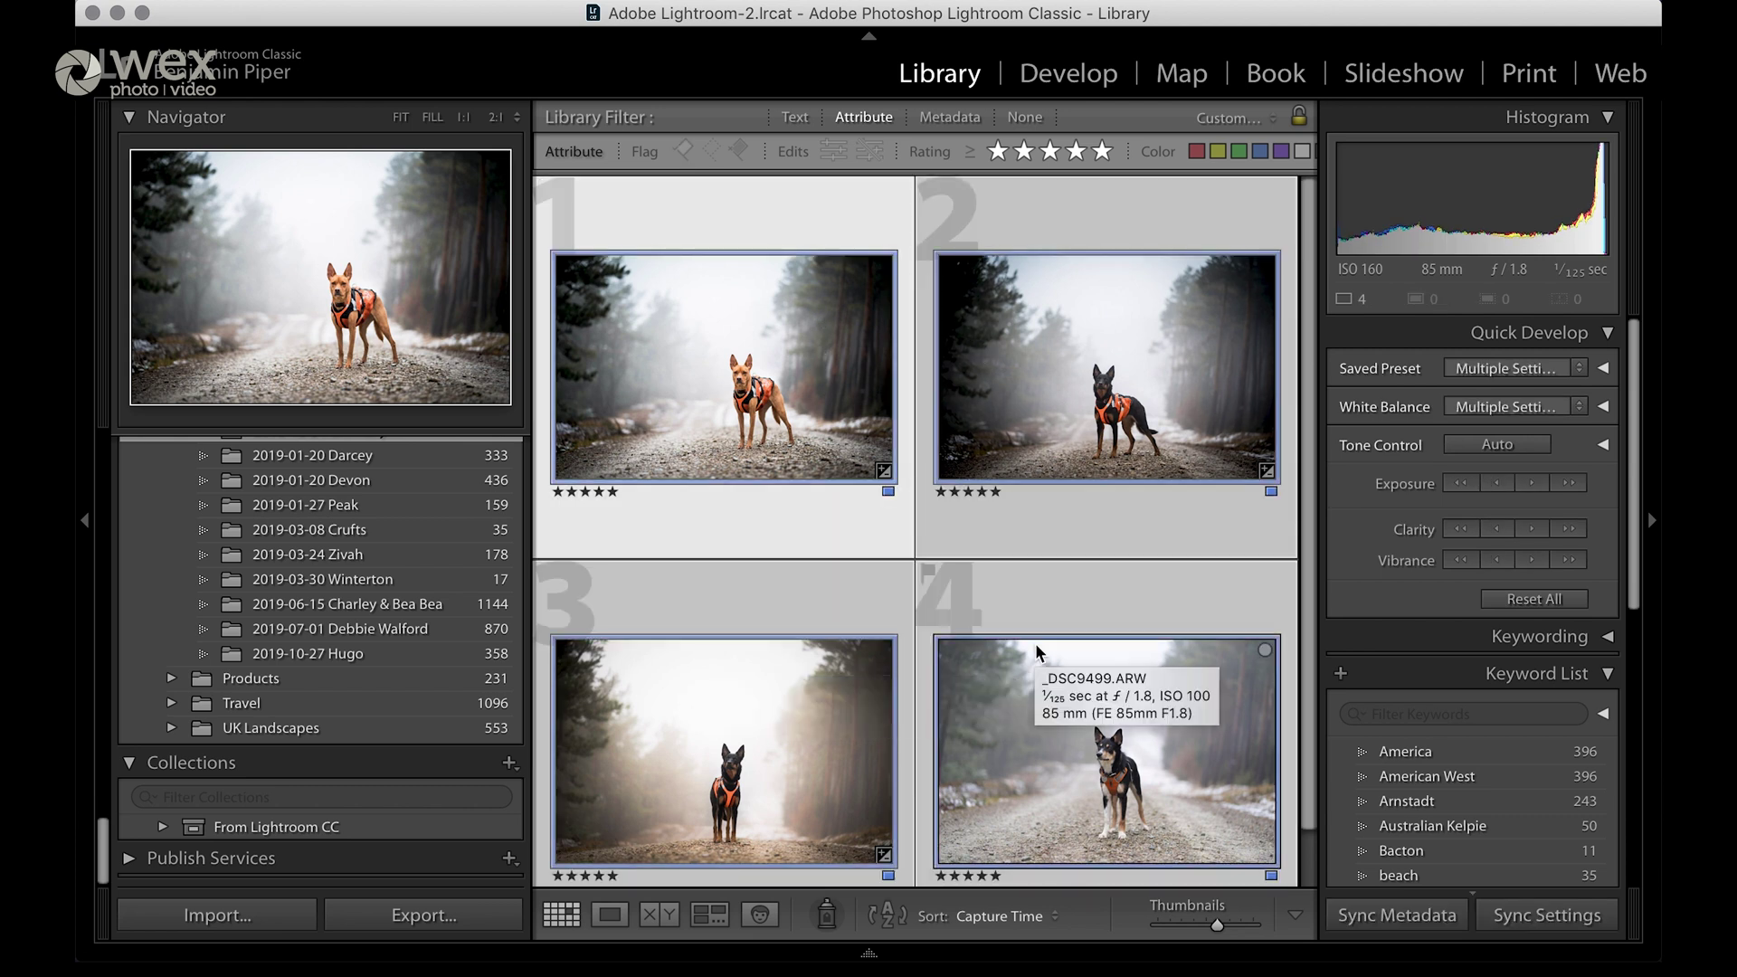
pyautogui.press('8')
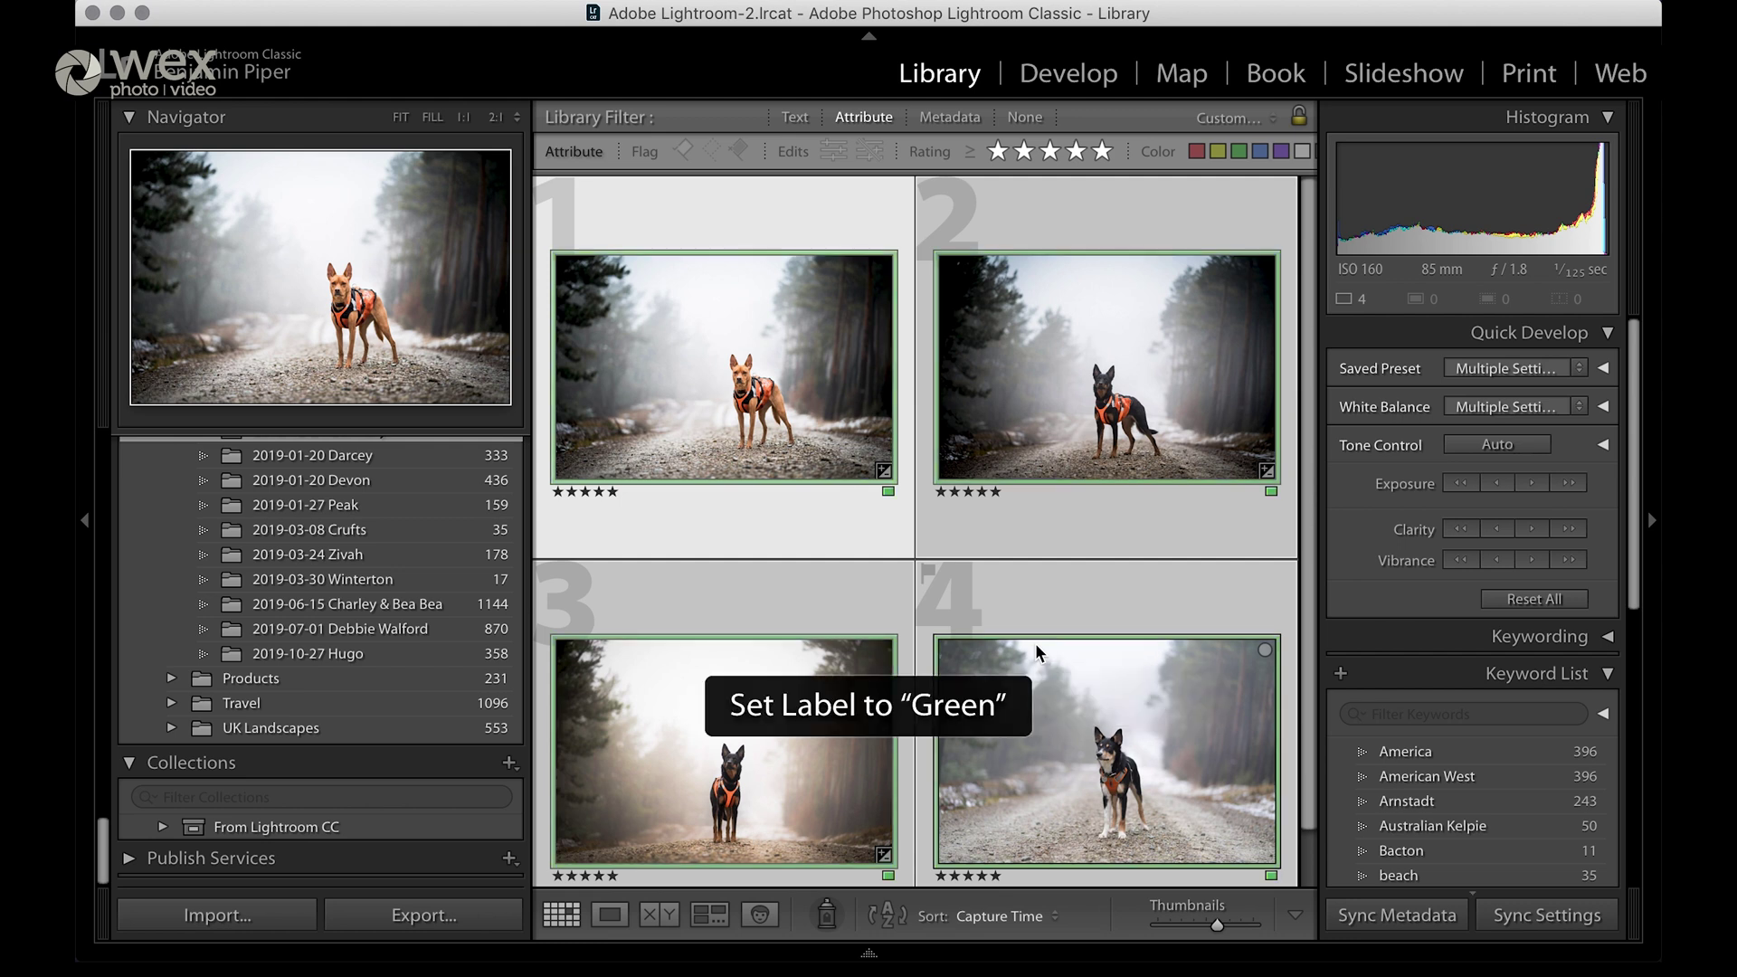
pyautogui.press('9')
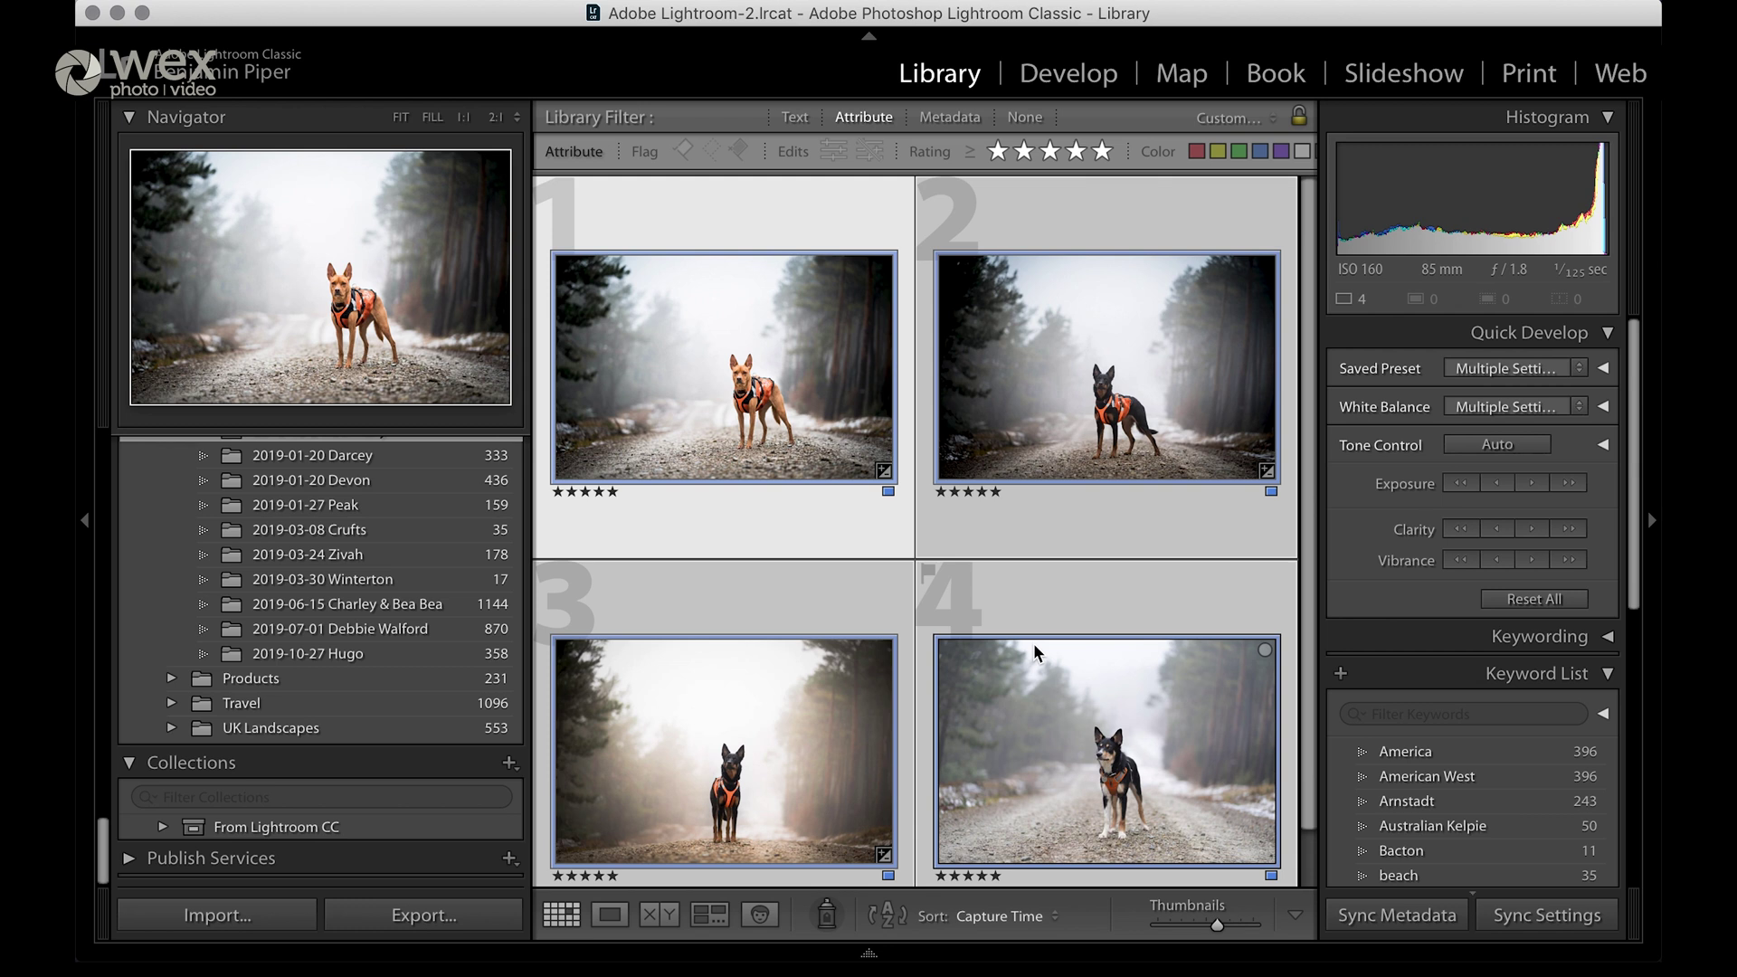
# Start a smart collection requiring a five-star rating and Develop Has Adjustments
pyautogui.click(509, 763)
pyautogui.click(523, 811)
pyautogui.click(973, 326)
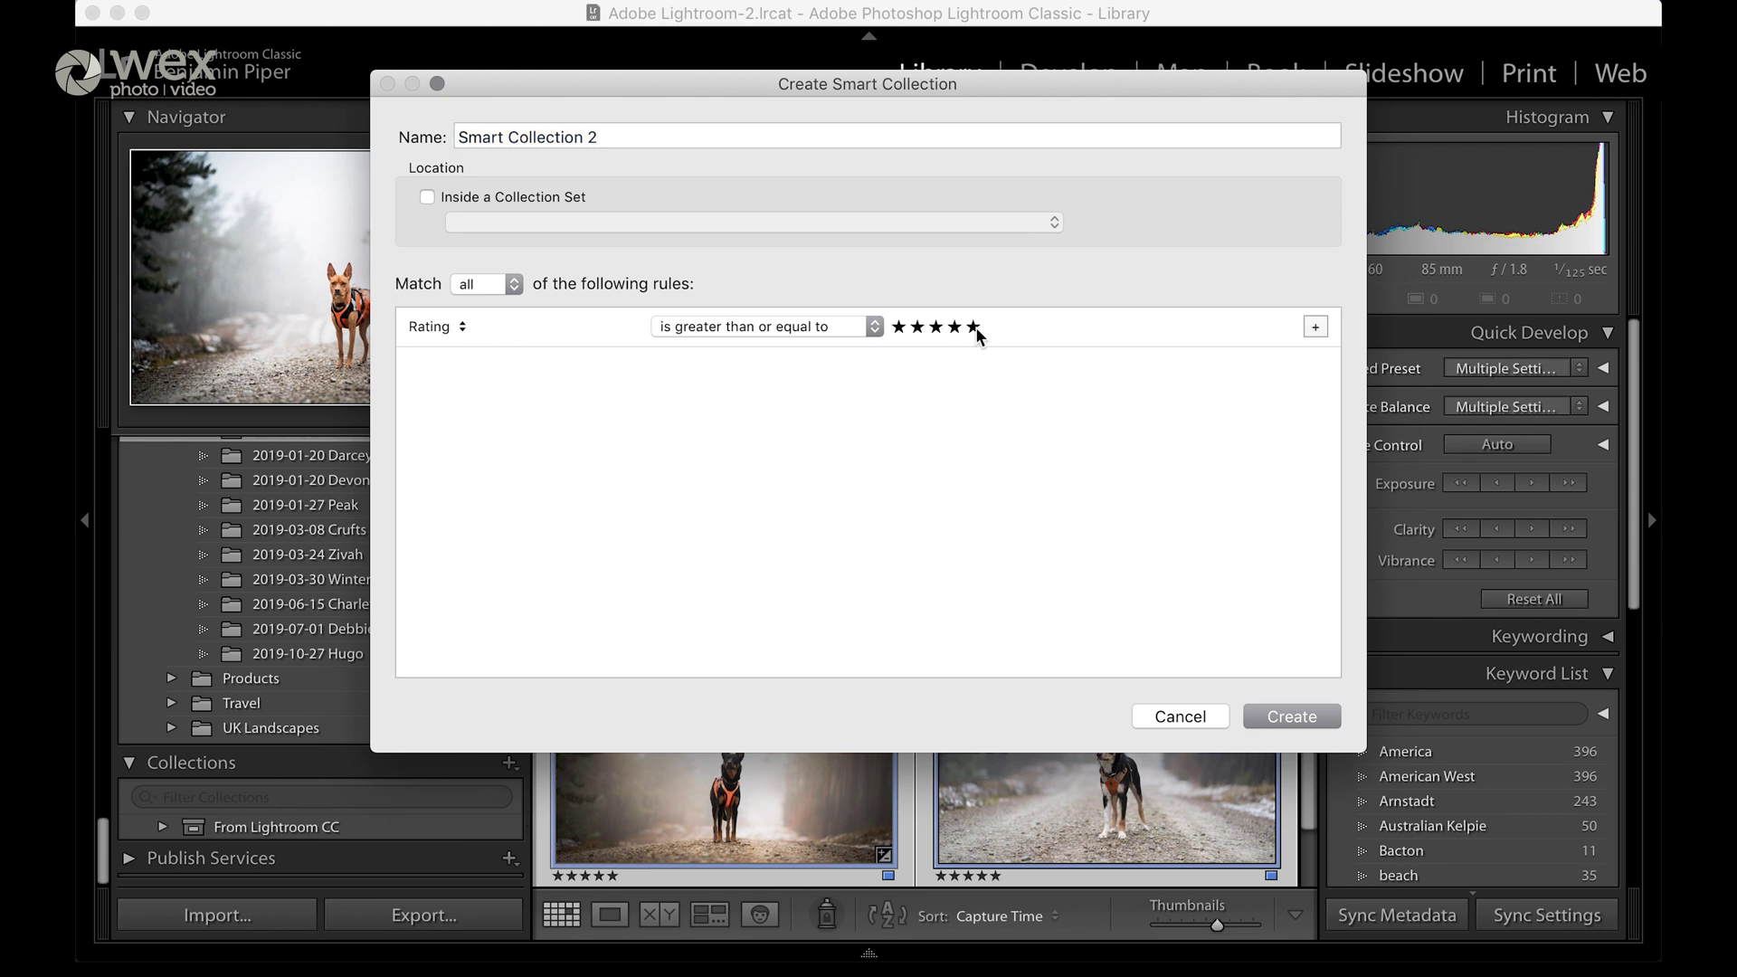
pyautogui.click(1315, 327)
pyautogui.click(462, 366)
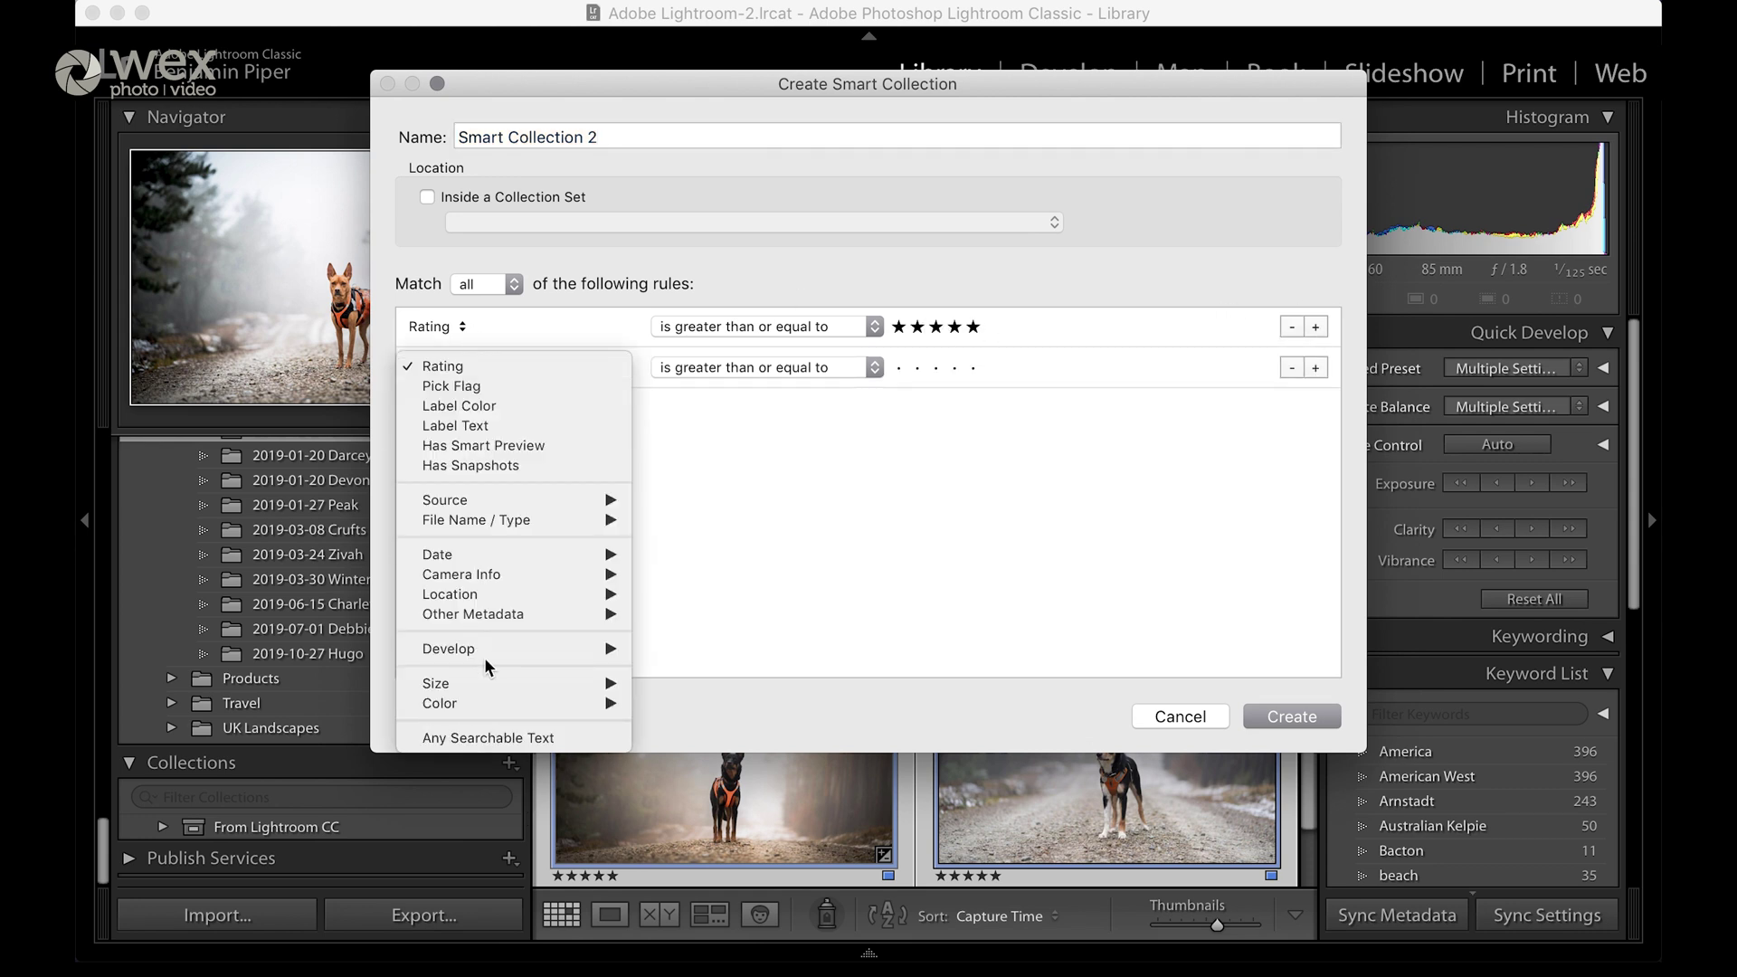
pyautogui.moveTo(485, 651)
pyautogui.click(660, 647)
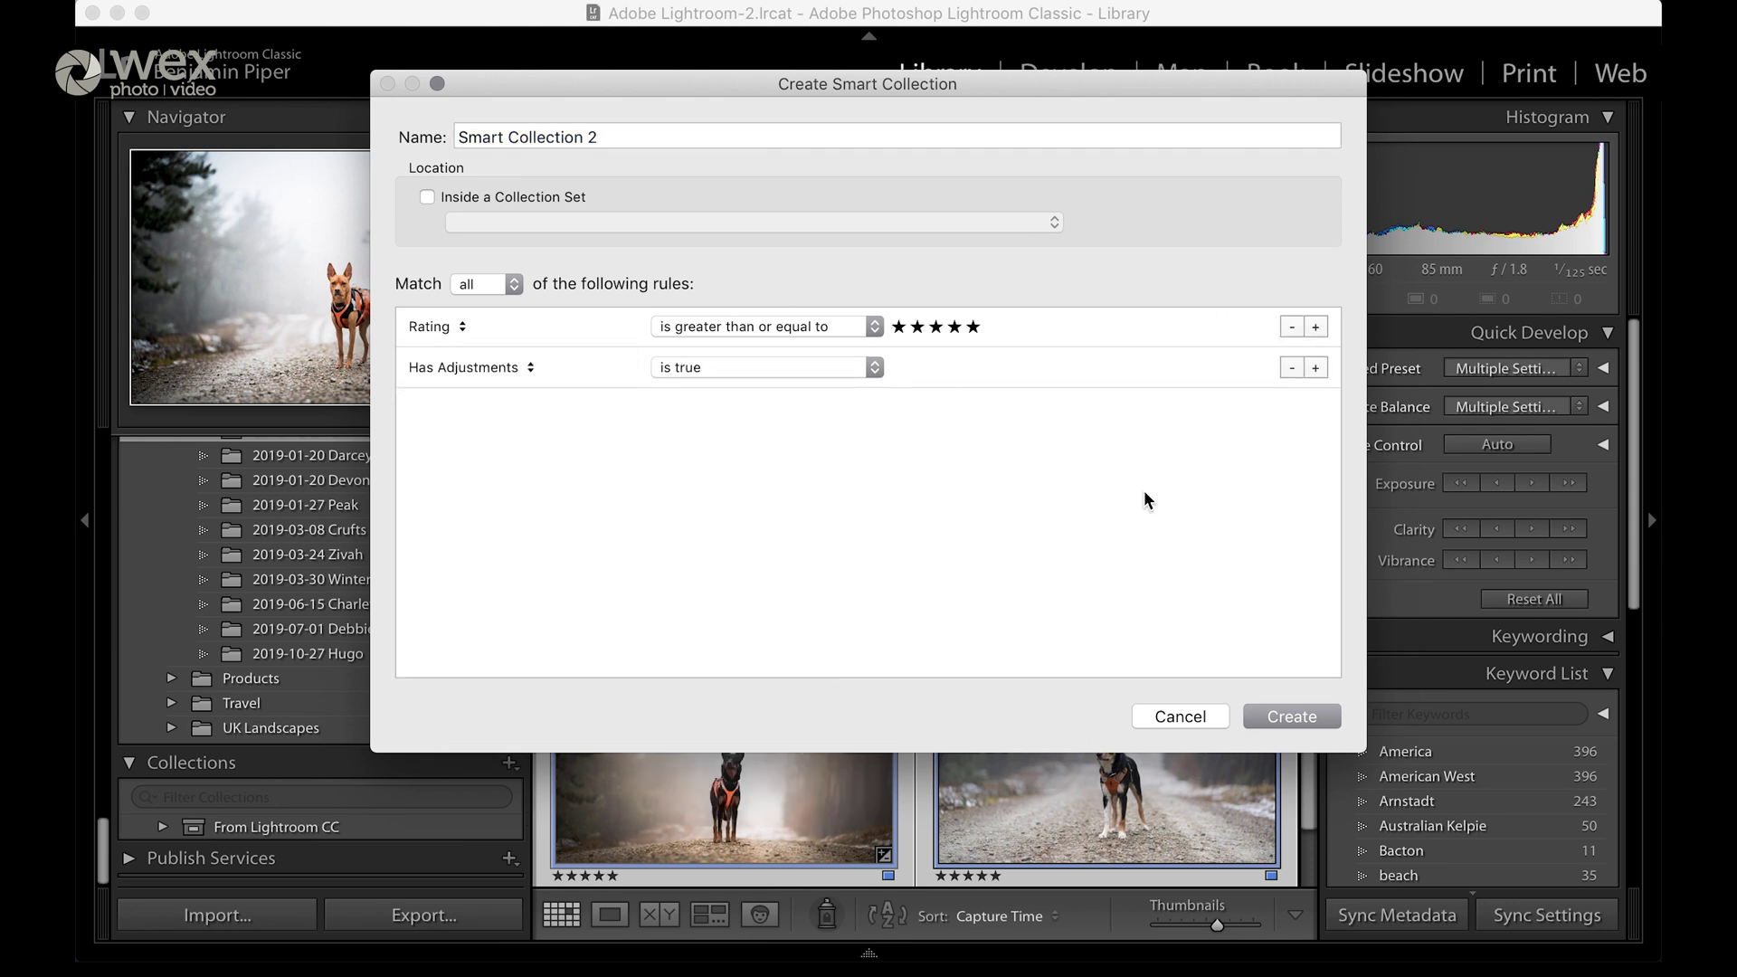
# Add a Label Color is Blue rule and create the smart collection
pyautogui.click(1315, 368)
pyautogui.click(459, 409)
pyautogui.click(463, 447)
pyautogui.click(930, 408)
pyautogui.click(914, 466)
pyautogui.press('Return')
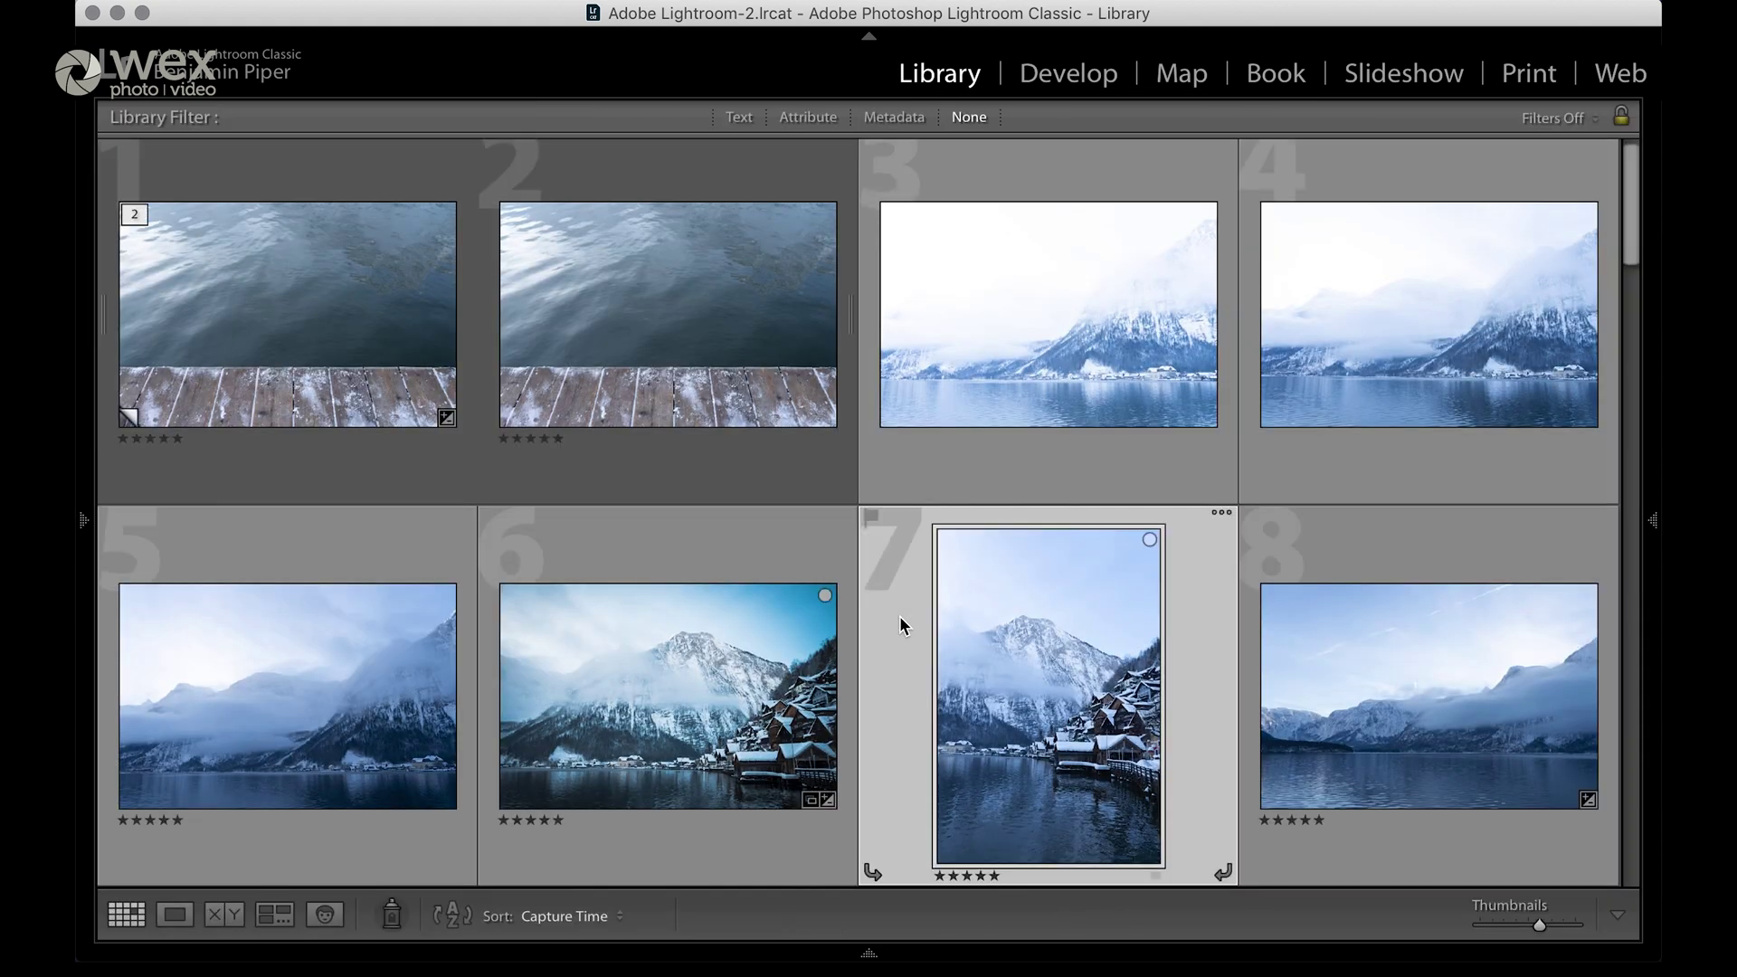
# Show thumbnail badges, filter the grid to five-star-or-higher photos and select them all
pyautogui.scroll(-4, 902, 621)
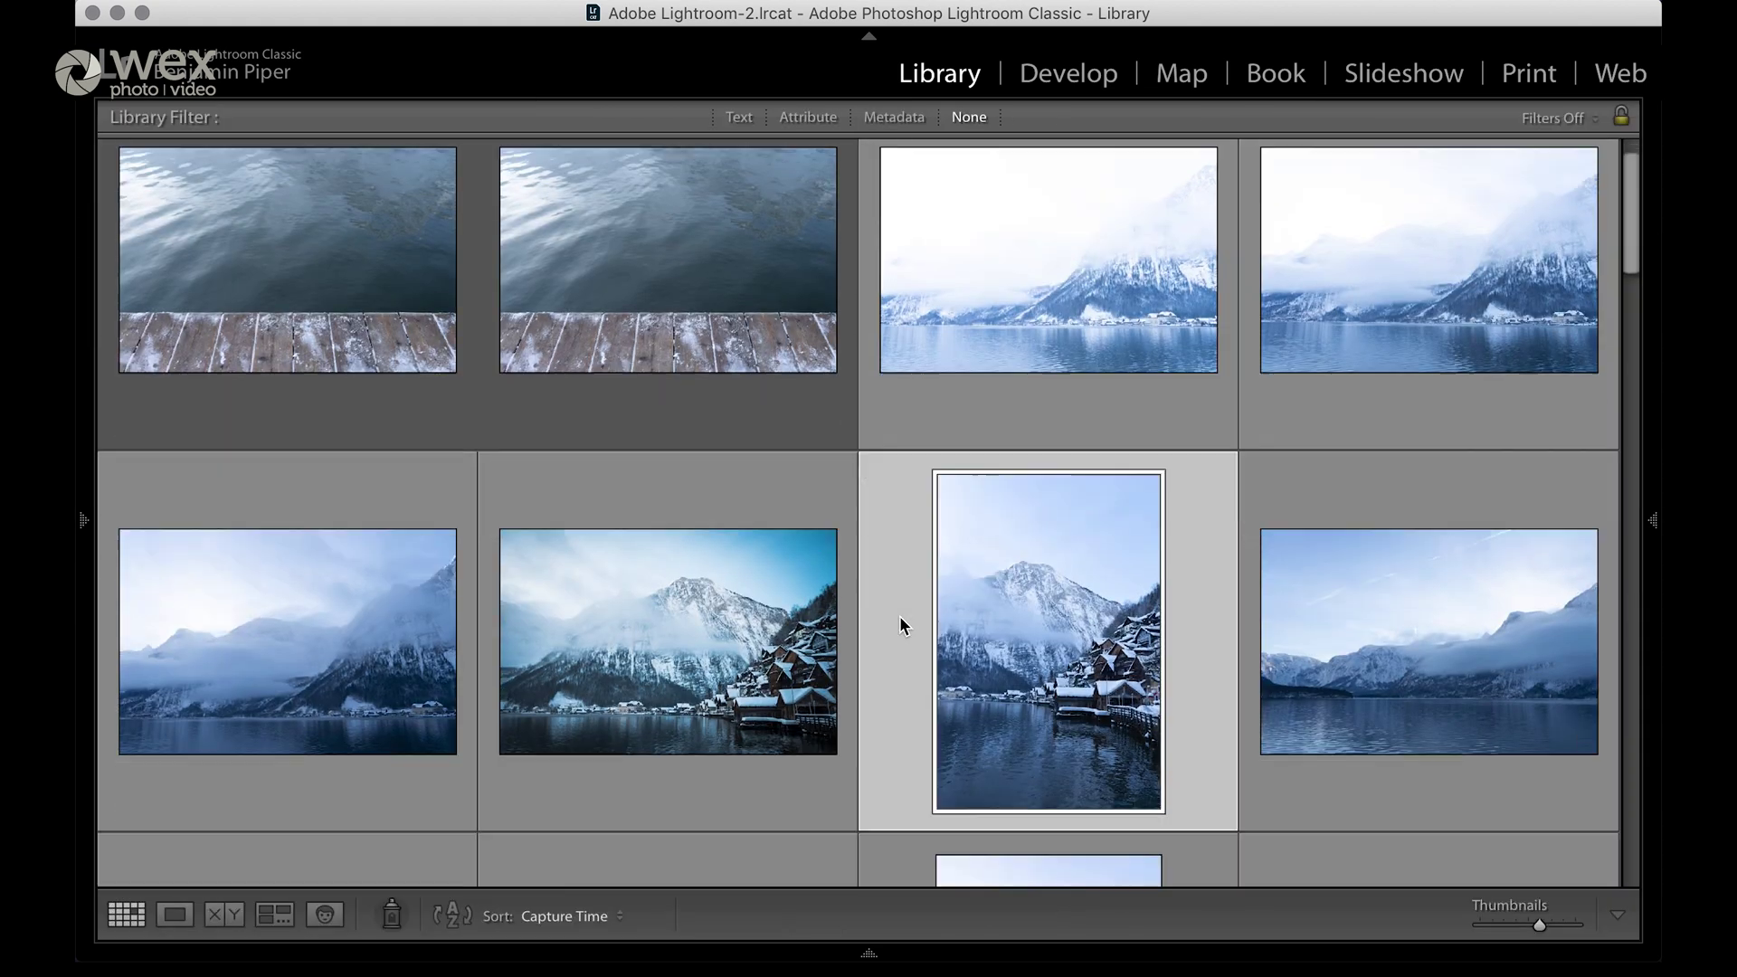
pyautogui.press('j')
pyautogui.scroll(4, 890, 470)
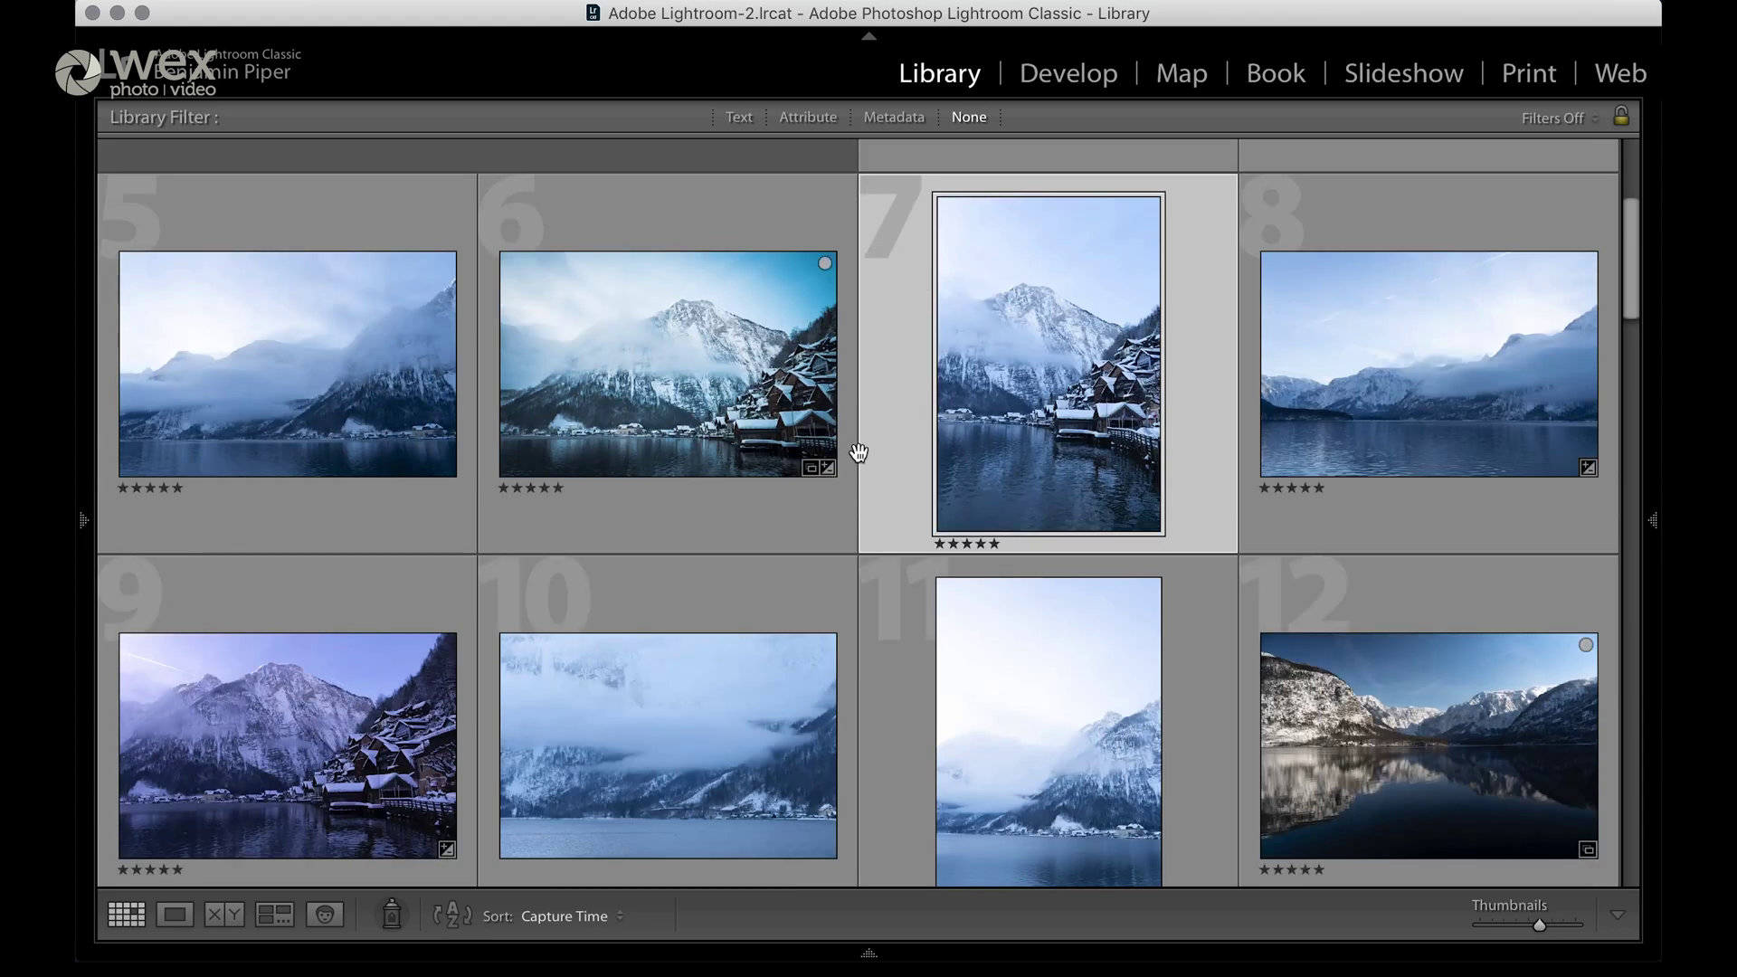
pyautogui.click(1383, 507)
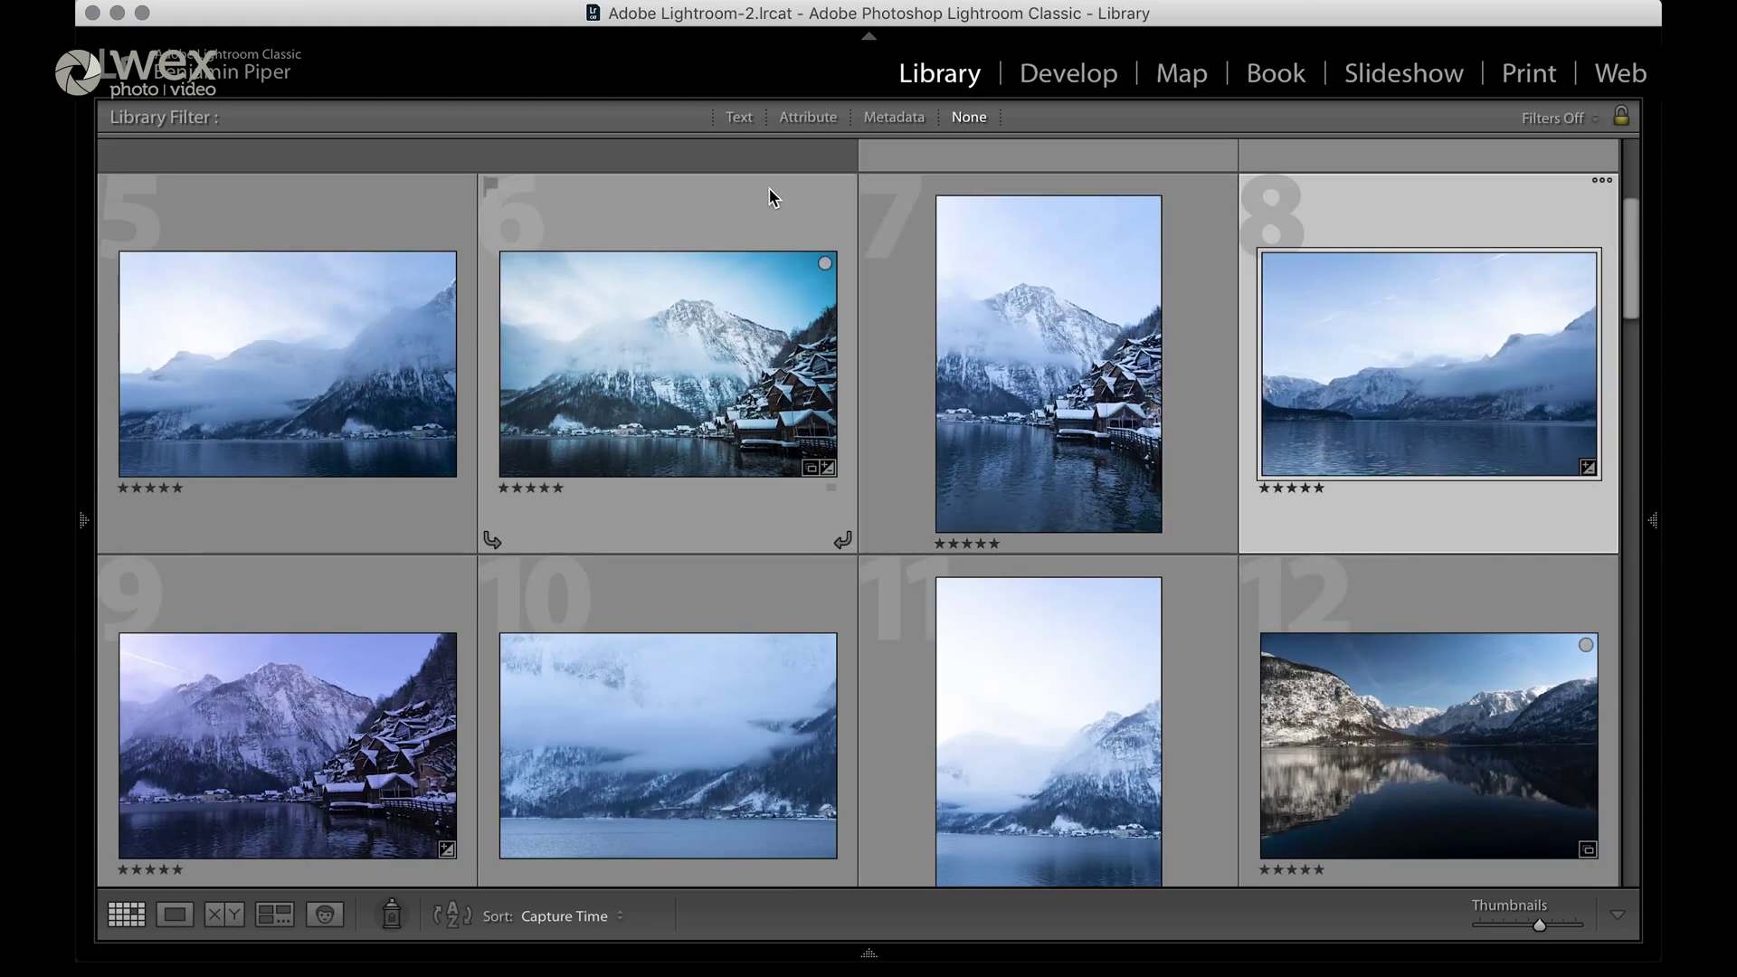
pyautogui.click(807, 119)
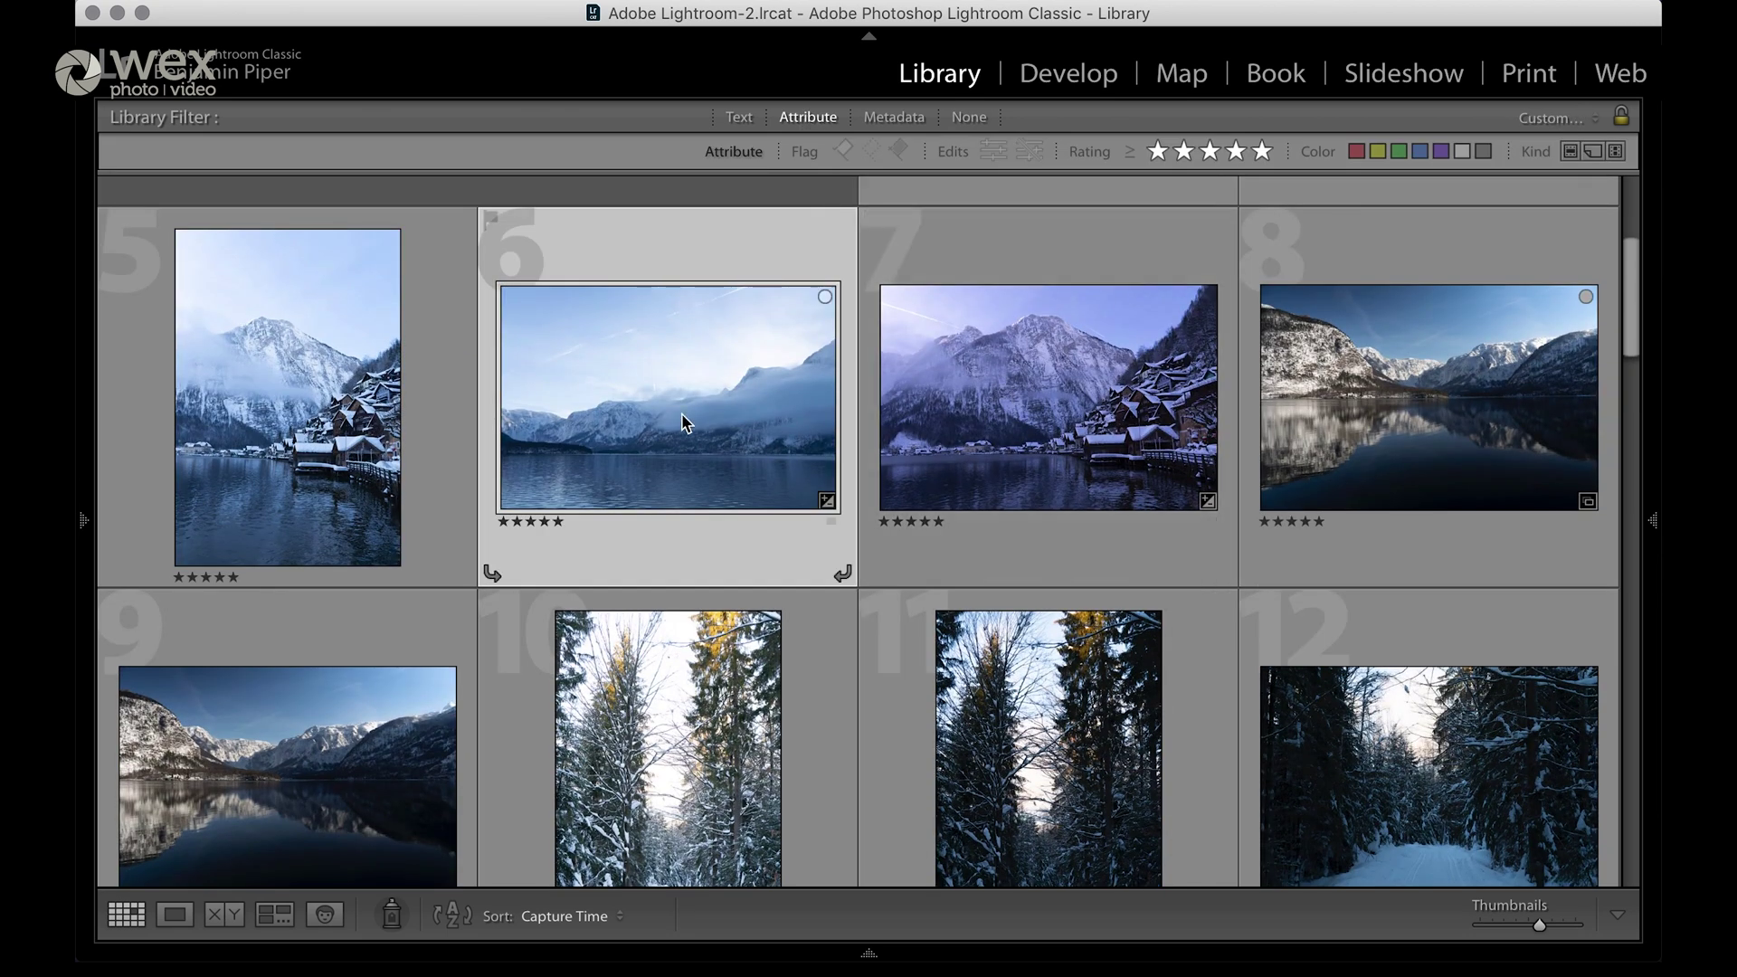
pyautogui.click(321, 364)
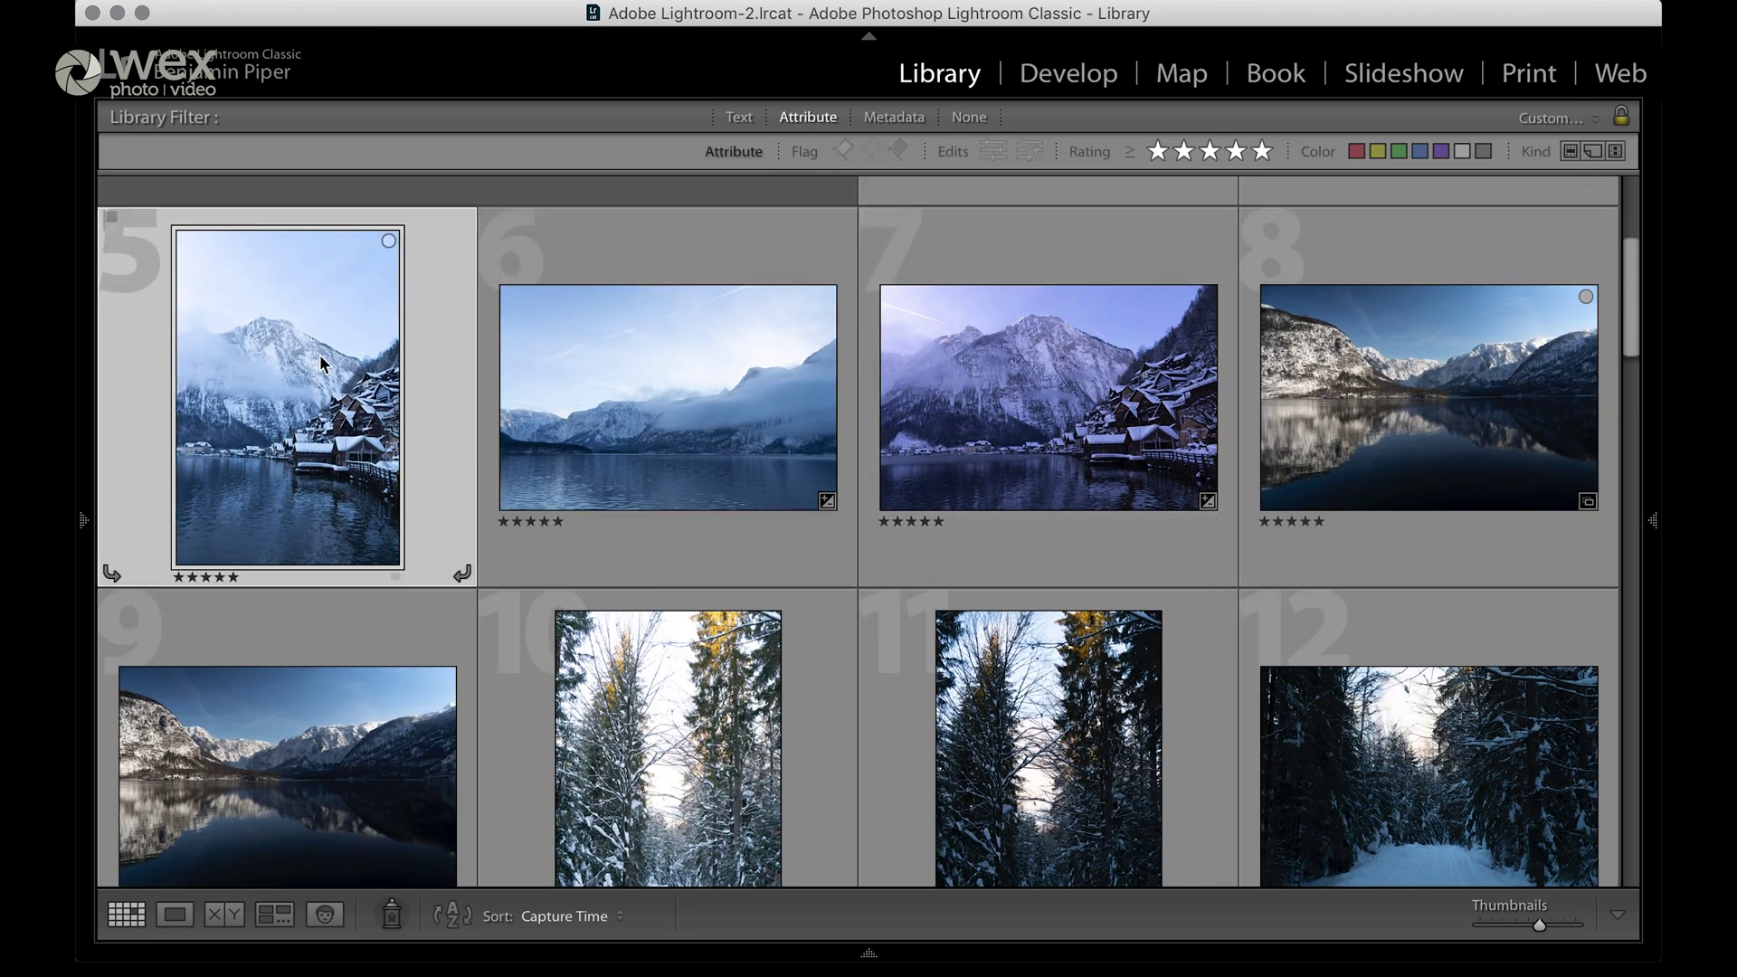
pyautogui.press('super+a')
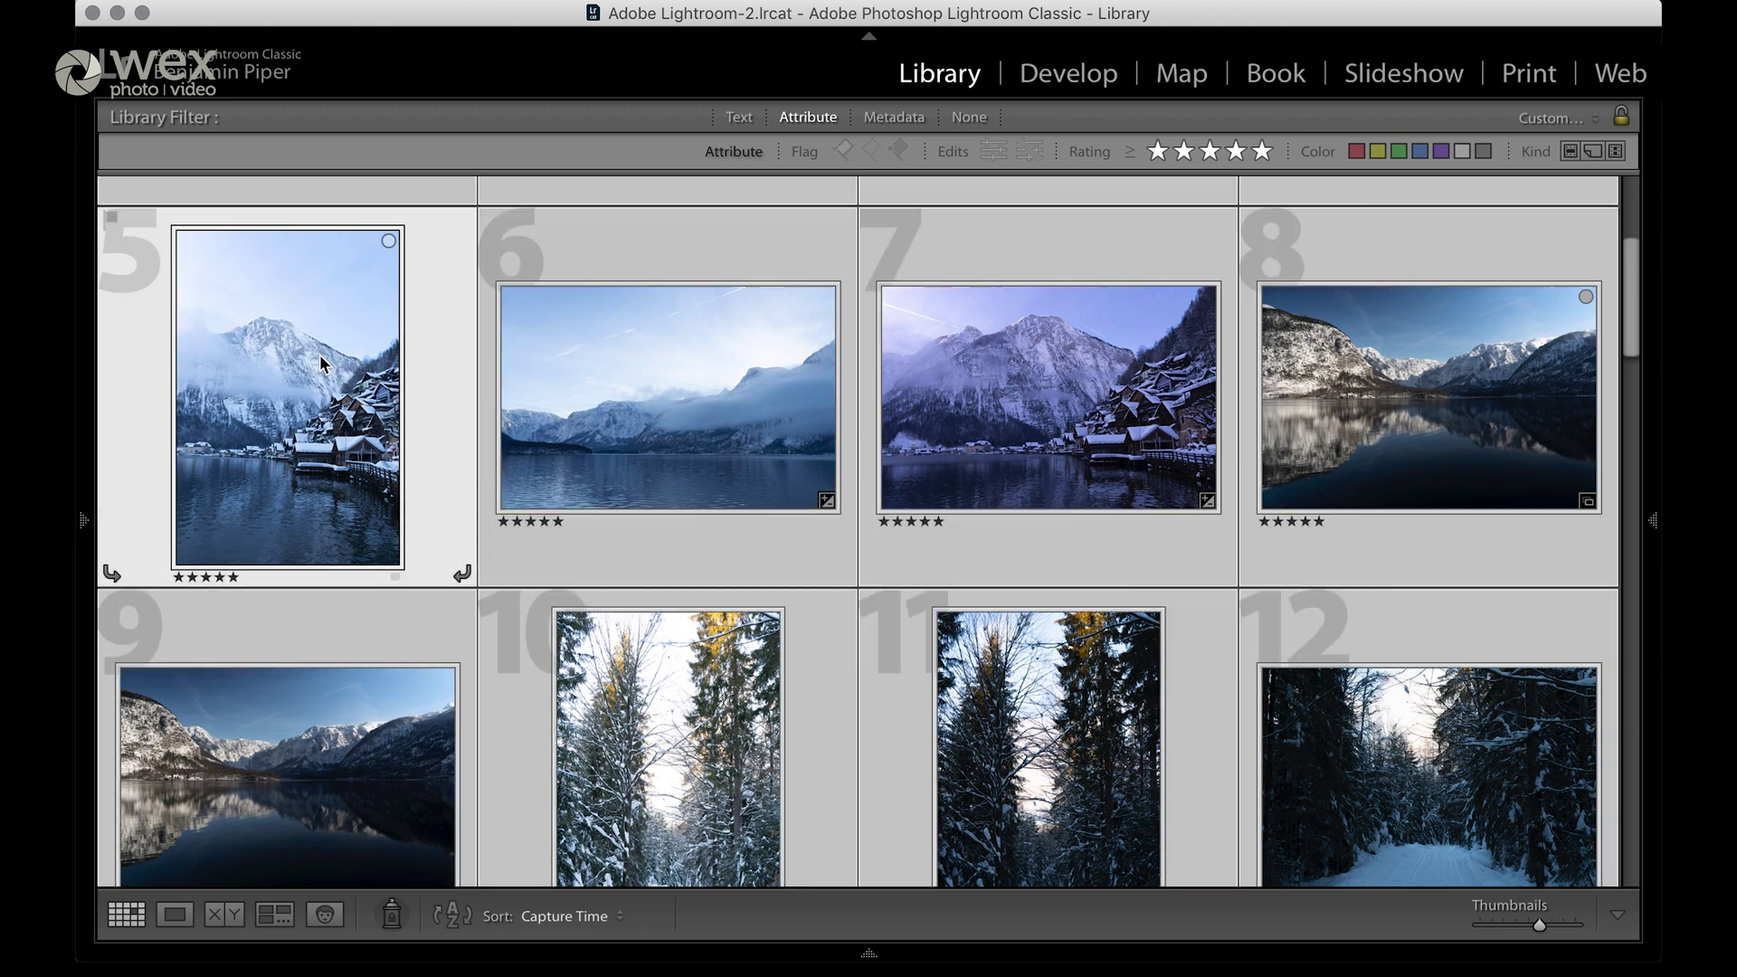
# Lay out the selected photos in Print with Rotate to Fit turned off
pyautogui.click(1527, 74)
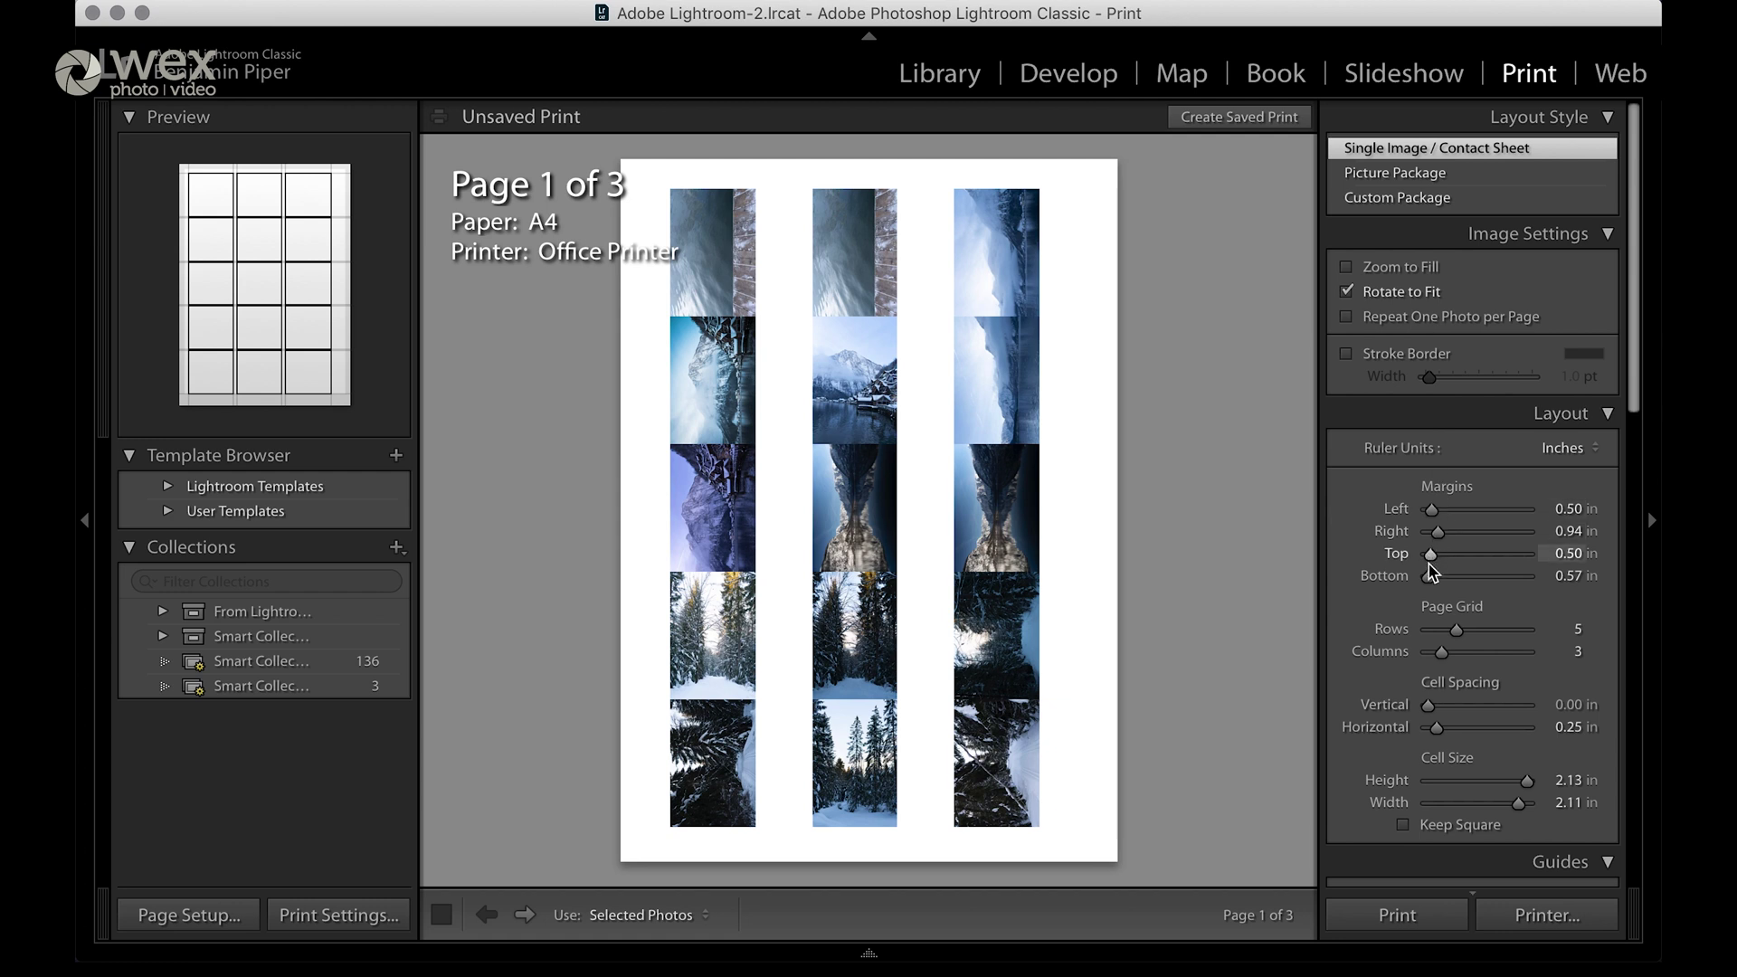
pyautogui.click(1348, 292)
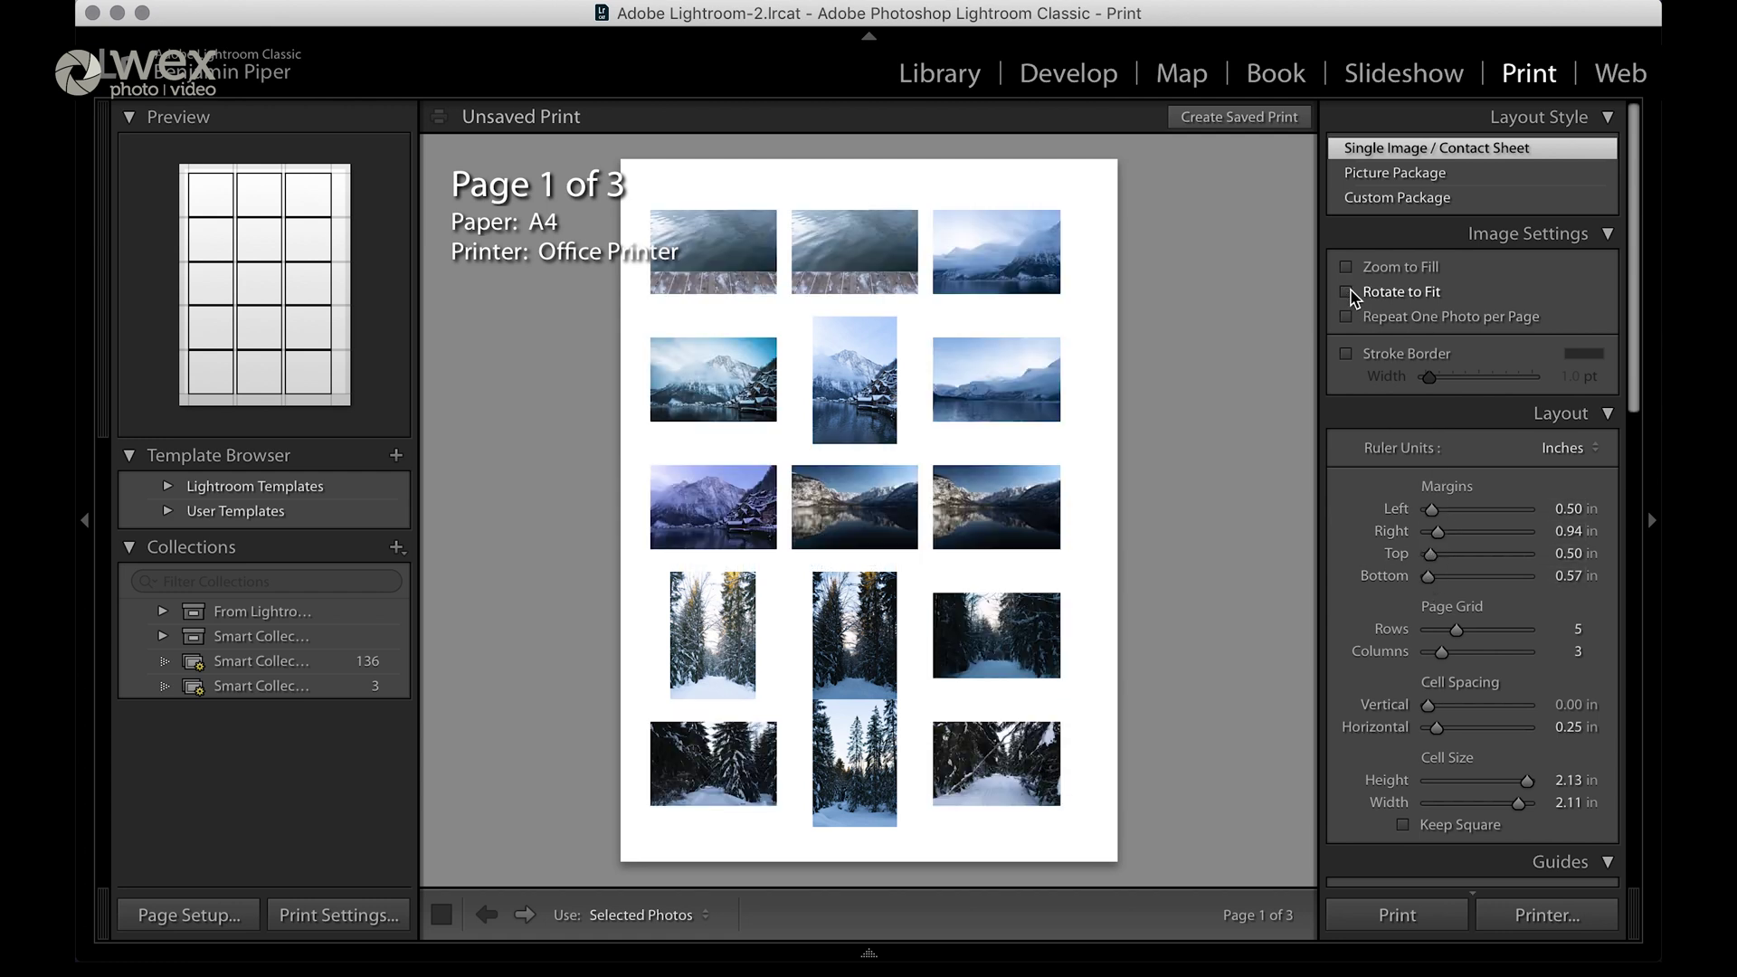
pyautogui.scroll(-8, 1477, 608)
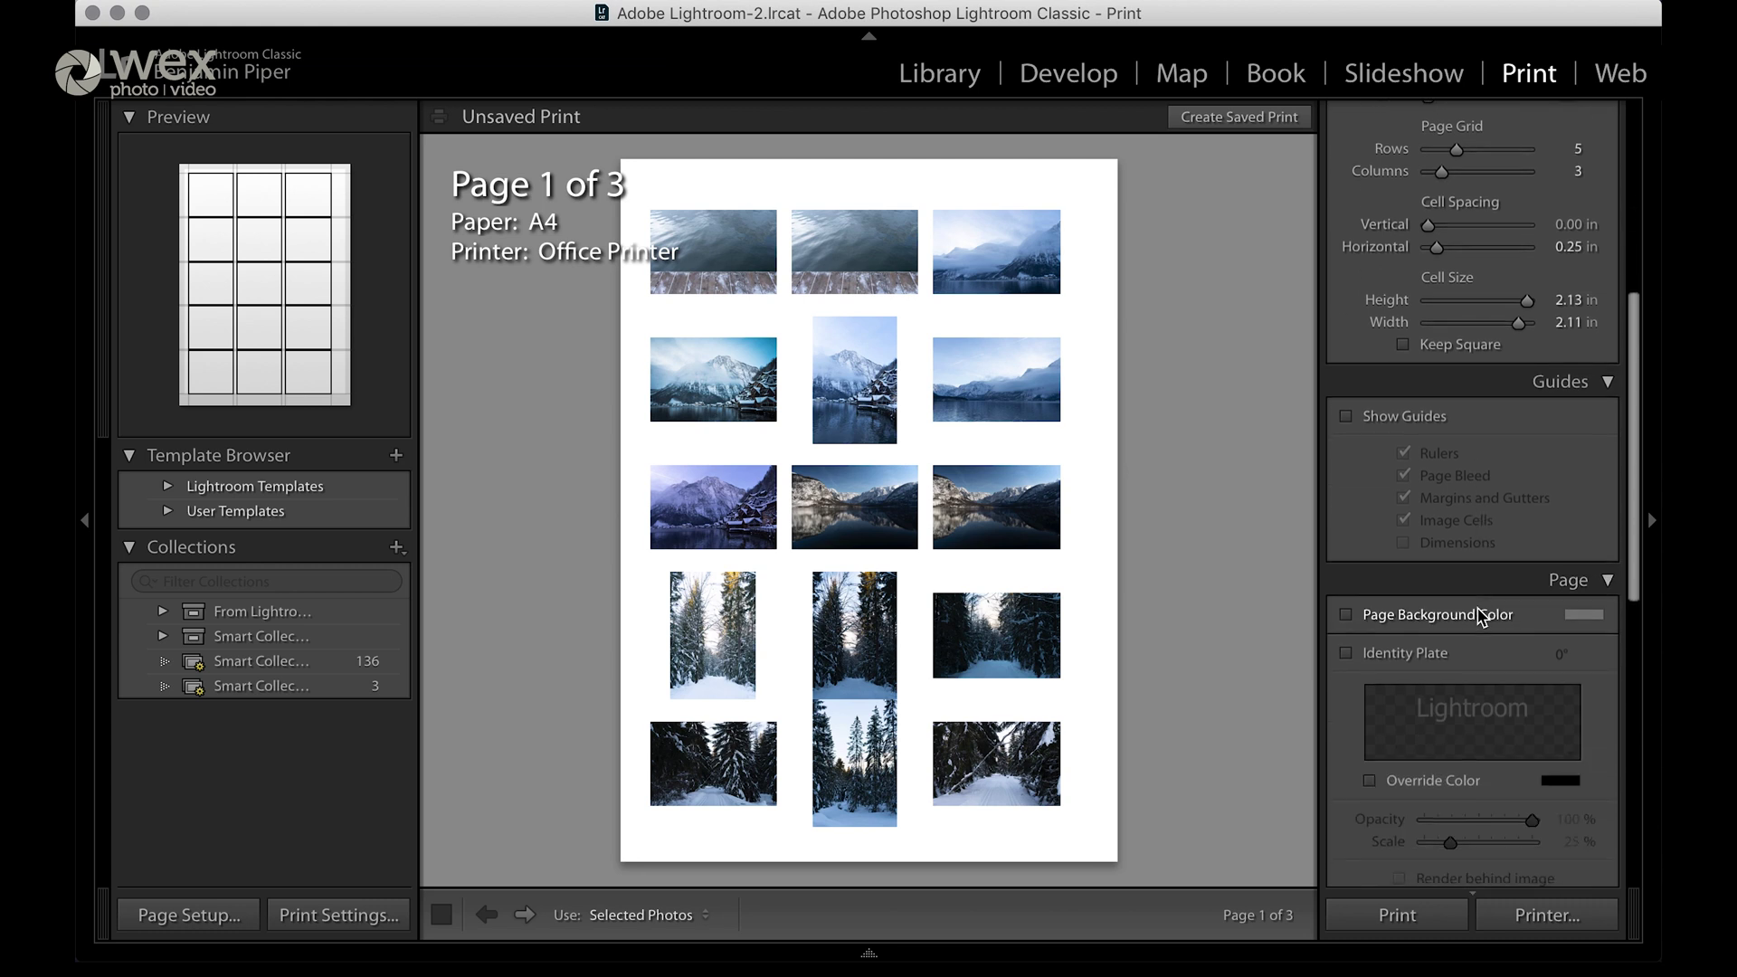
# Print the contact sheet with Office Printer using PDF > Save as PDF
pyautogui.click(1511, 909)
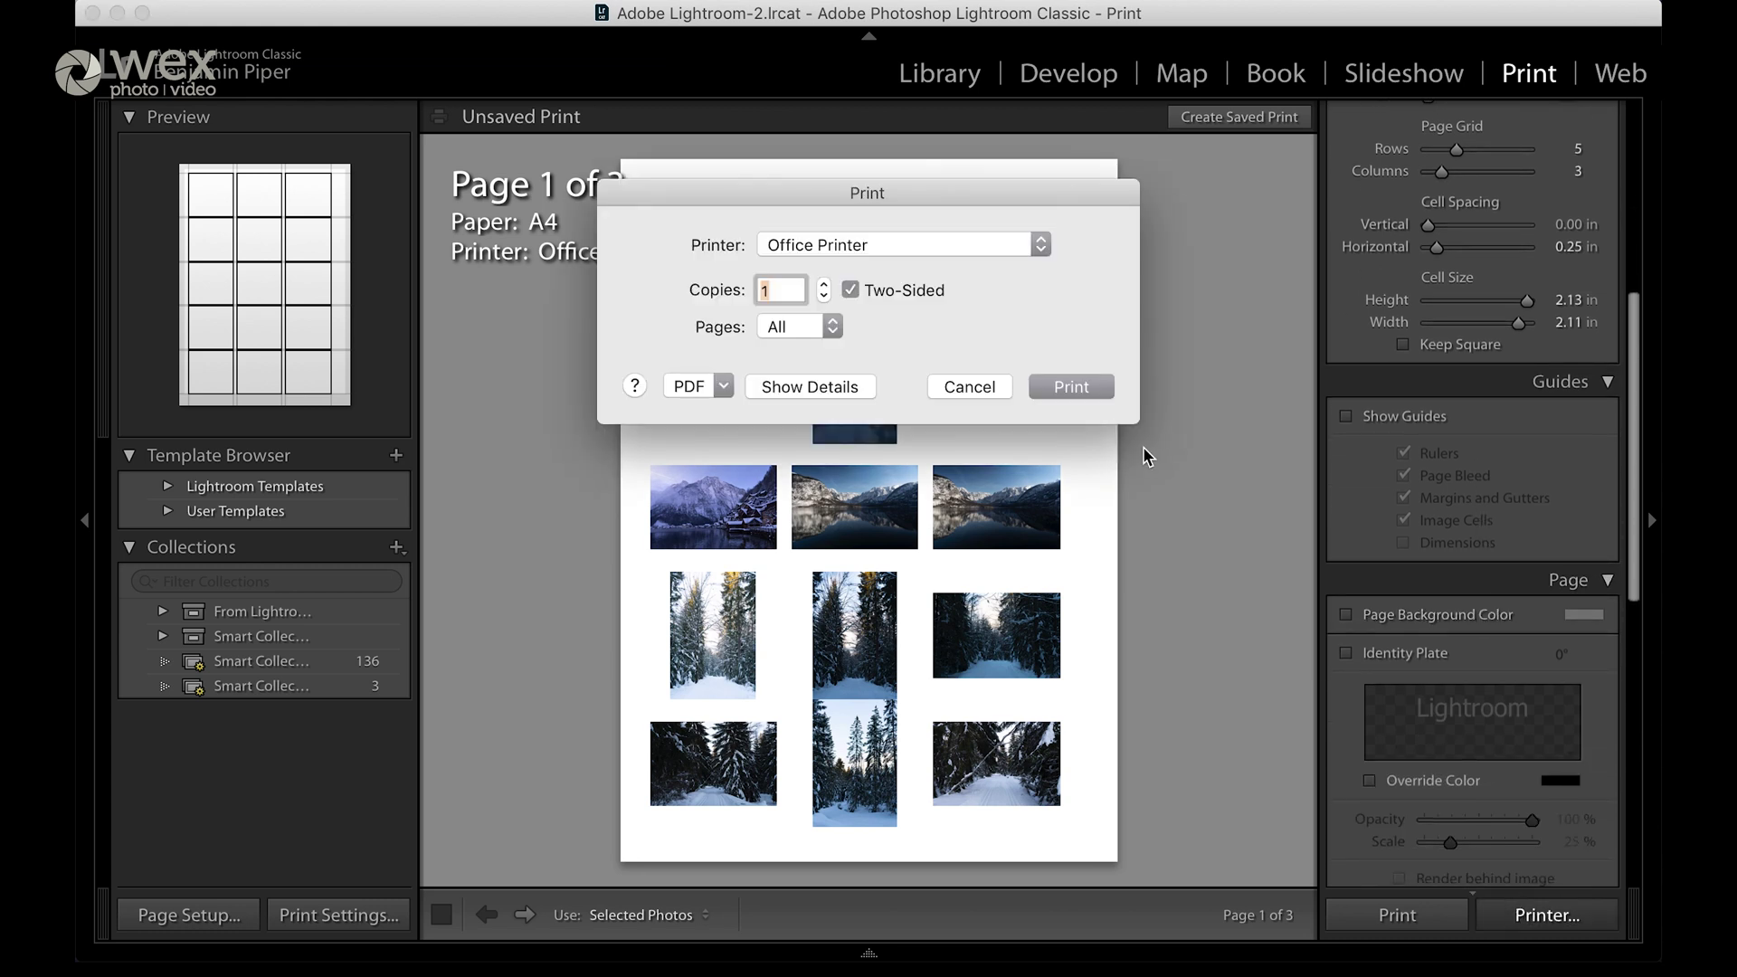
pyautogui.click(1035, 246)
pyautogui.click(1038, 249)
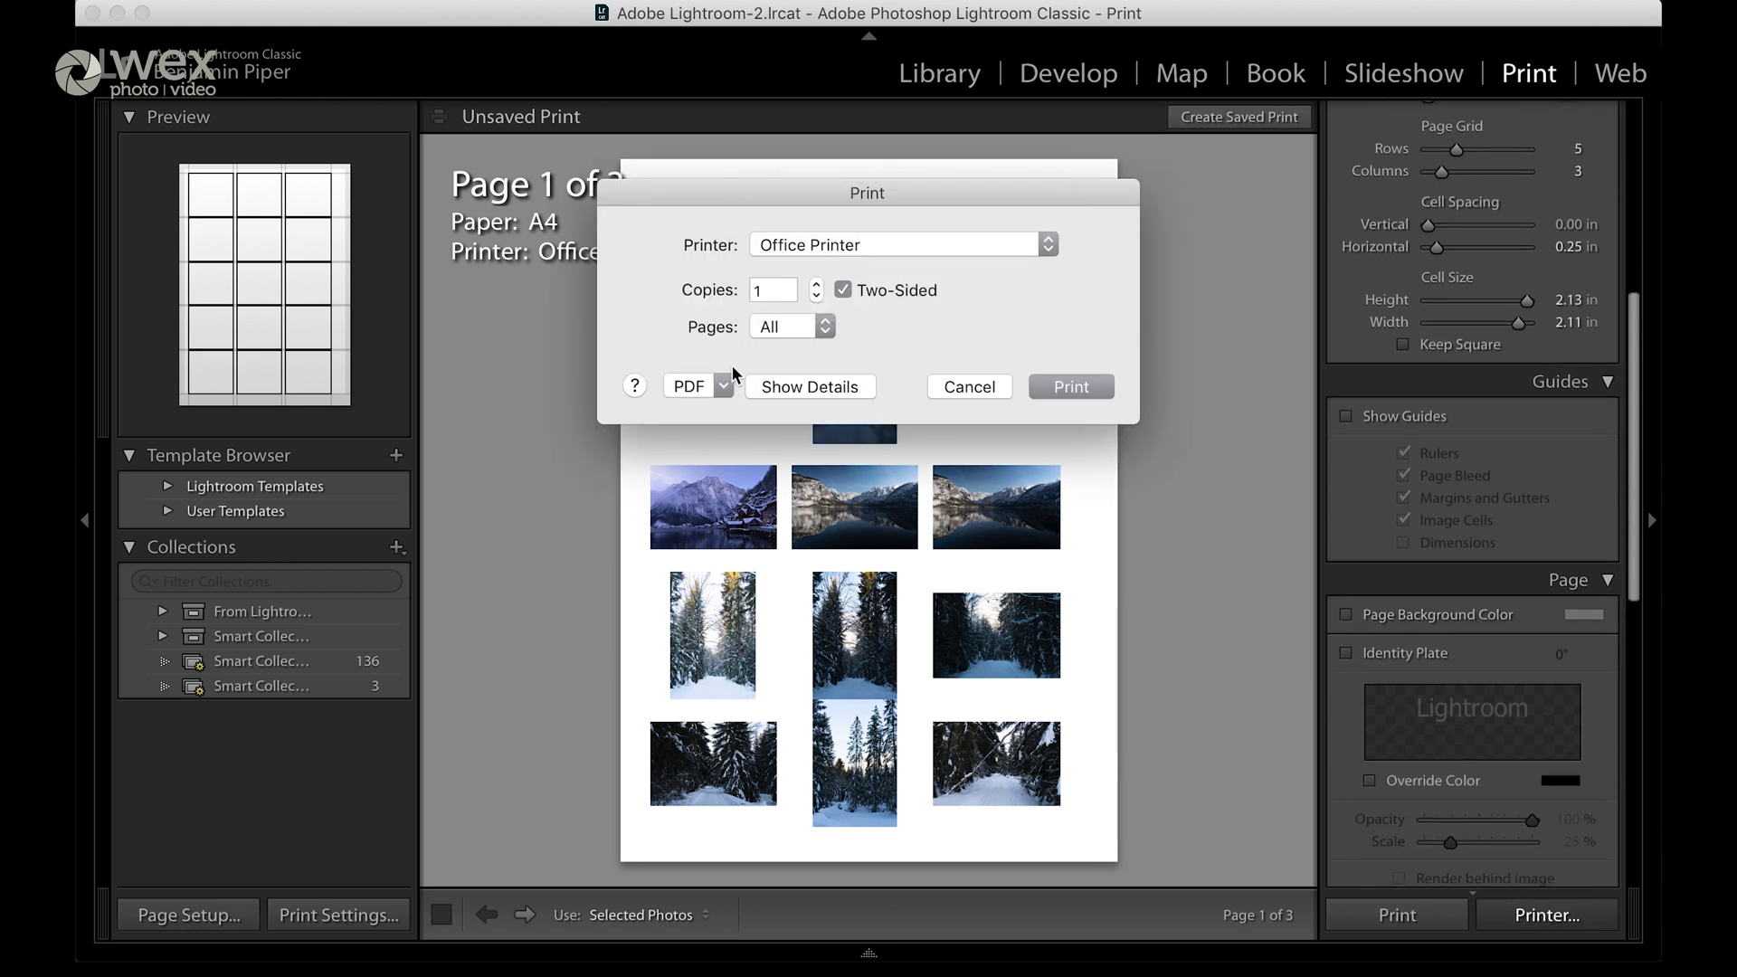
pyautogui.click(724, 387)
pyautogui.click(728, 437)
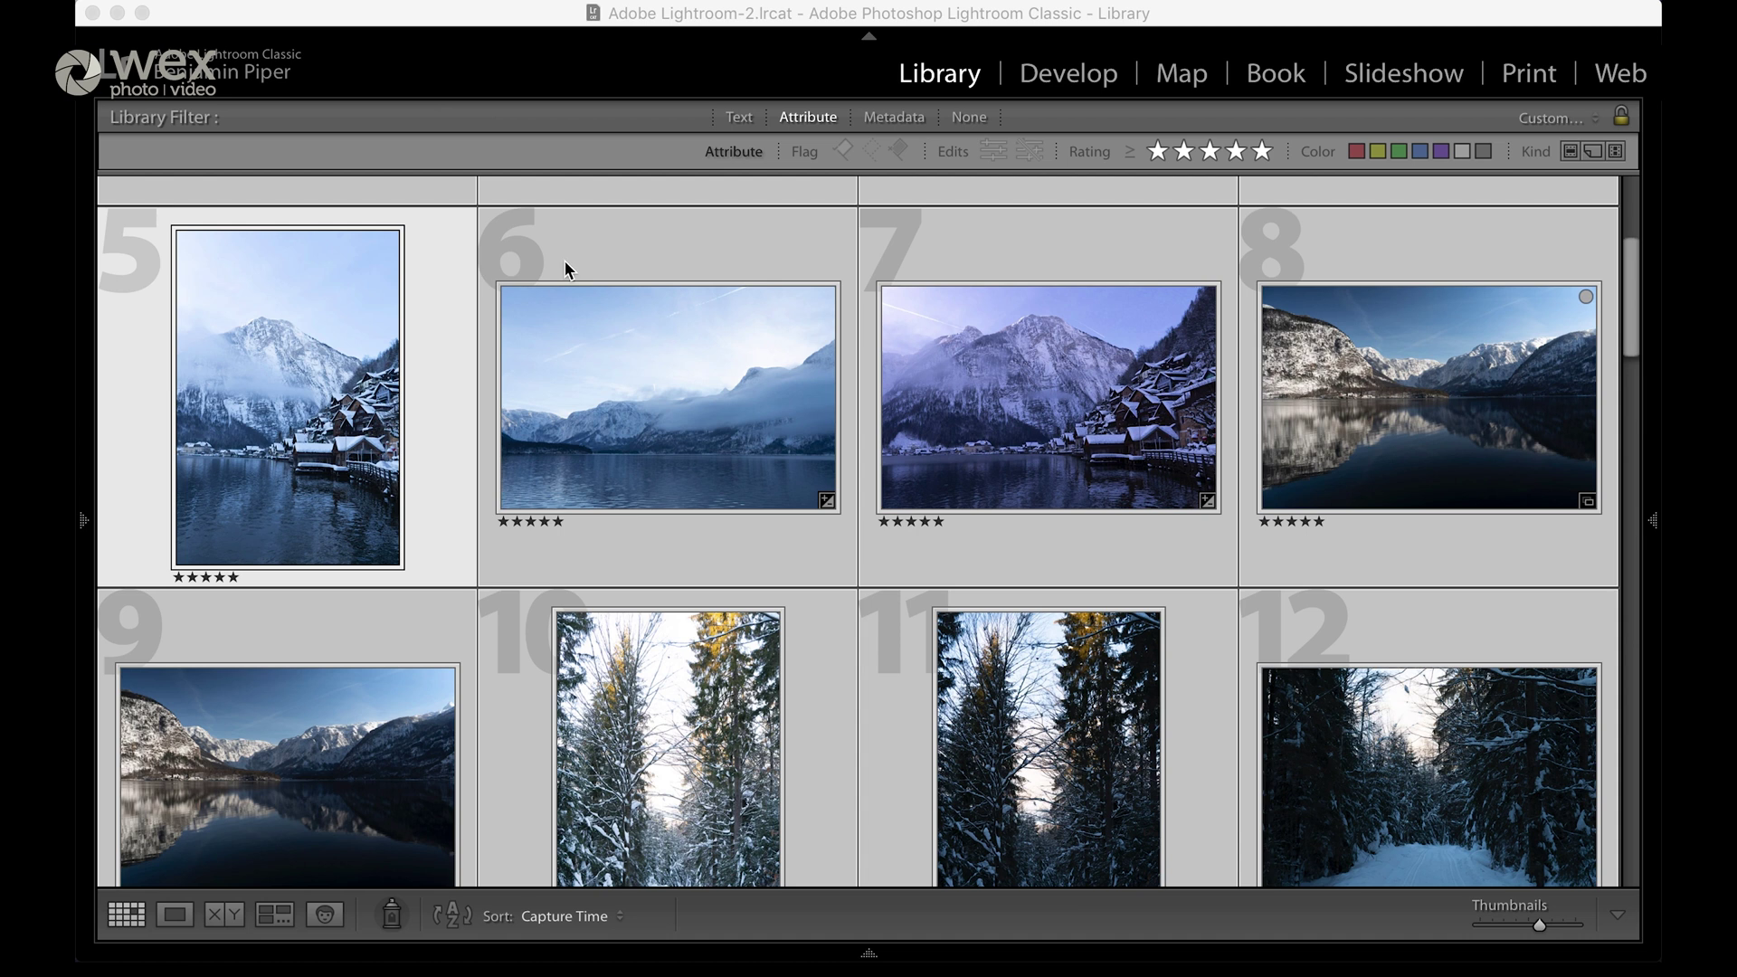
# Export the 42 photos with Printing, Facebook Page and Instagram presets checked and Export Location collapsed
pyautogui.press('Tab')
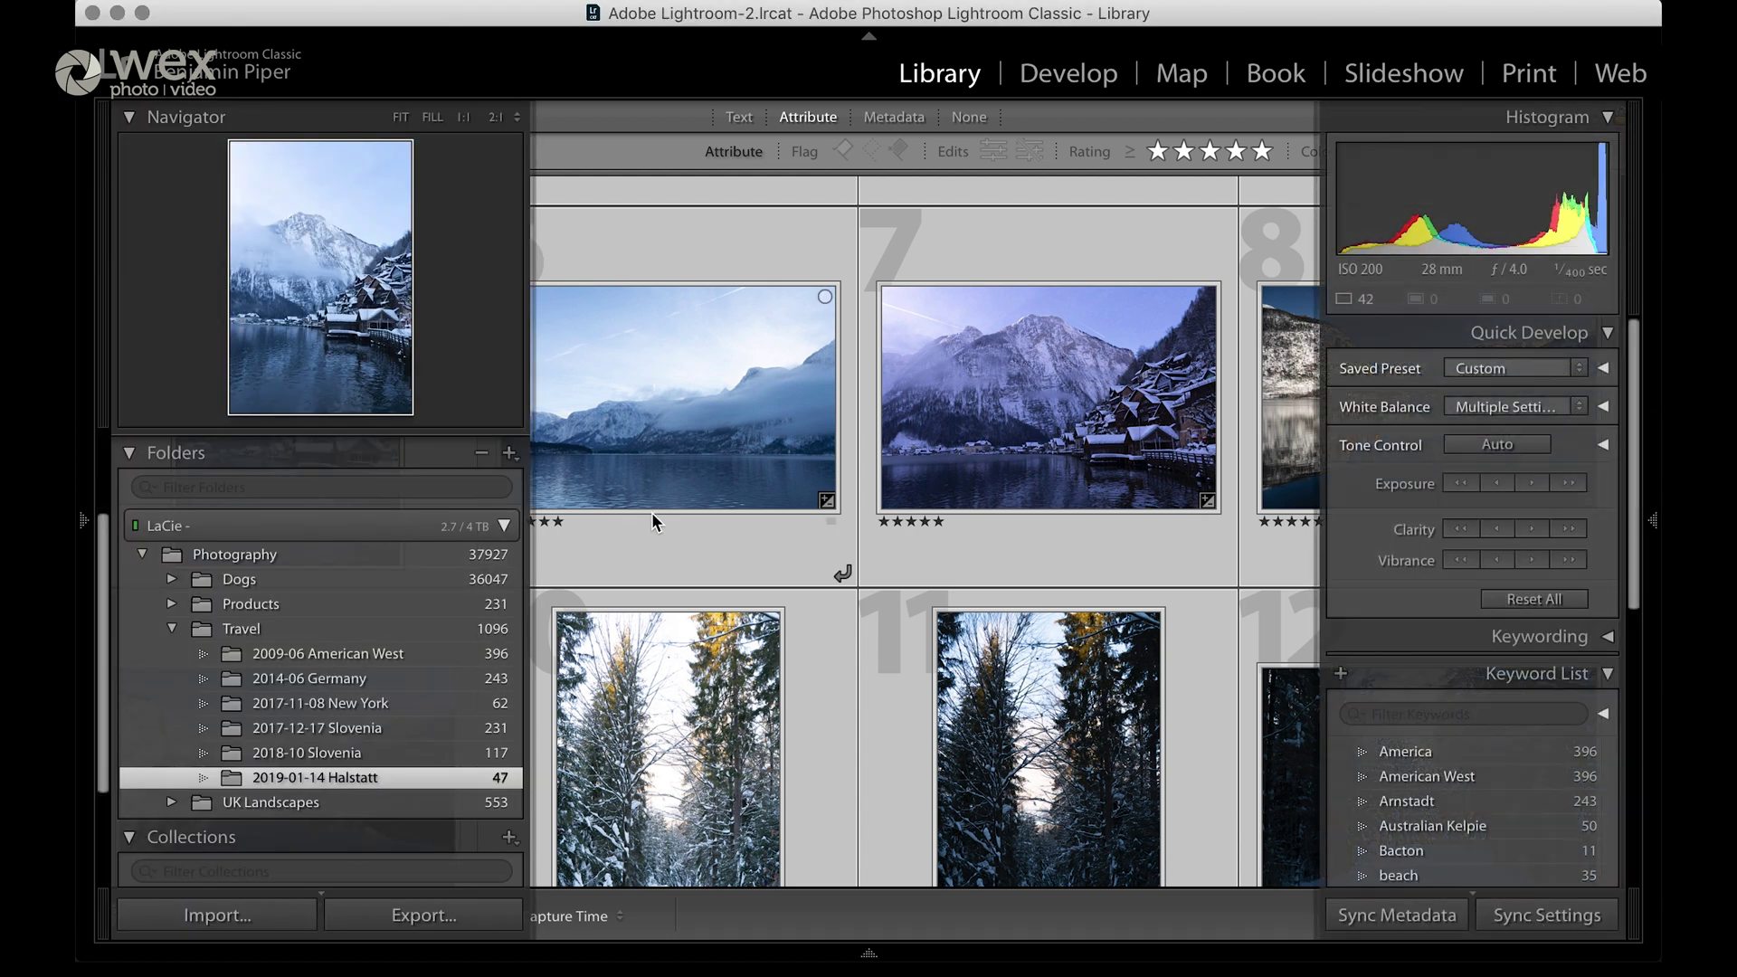
pyautogui.click(418, 915)
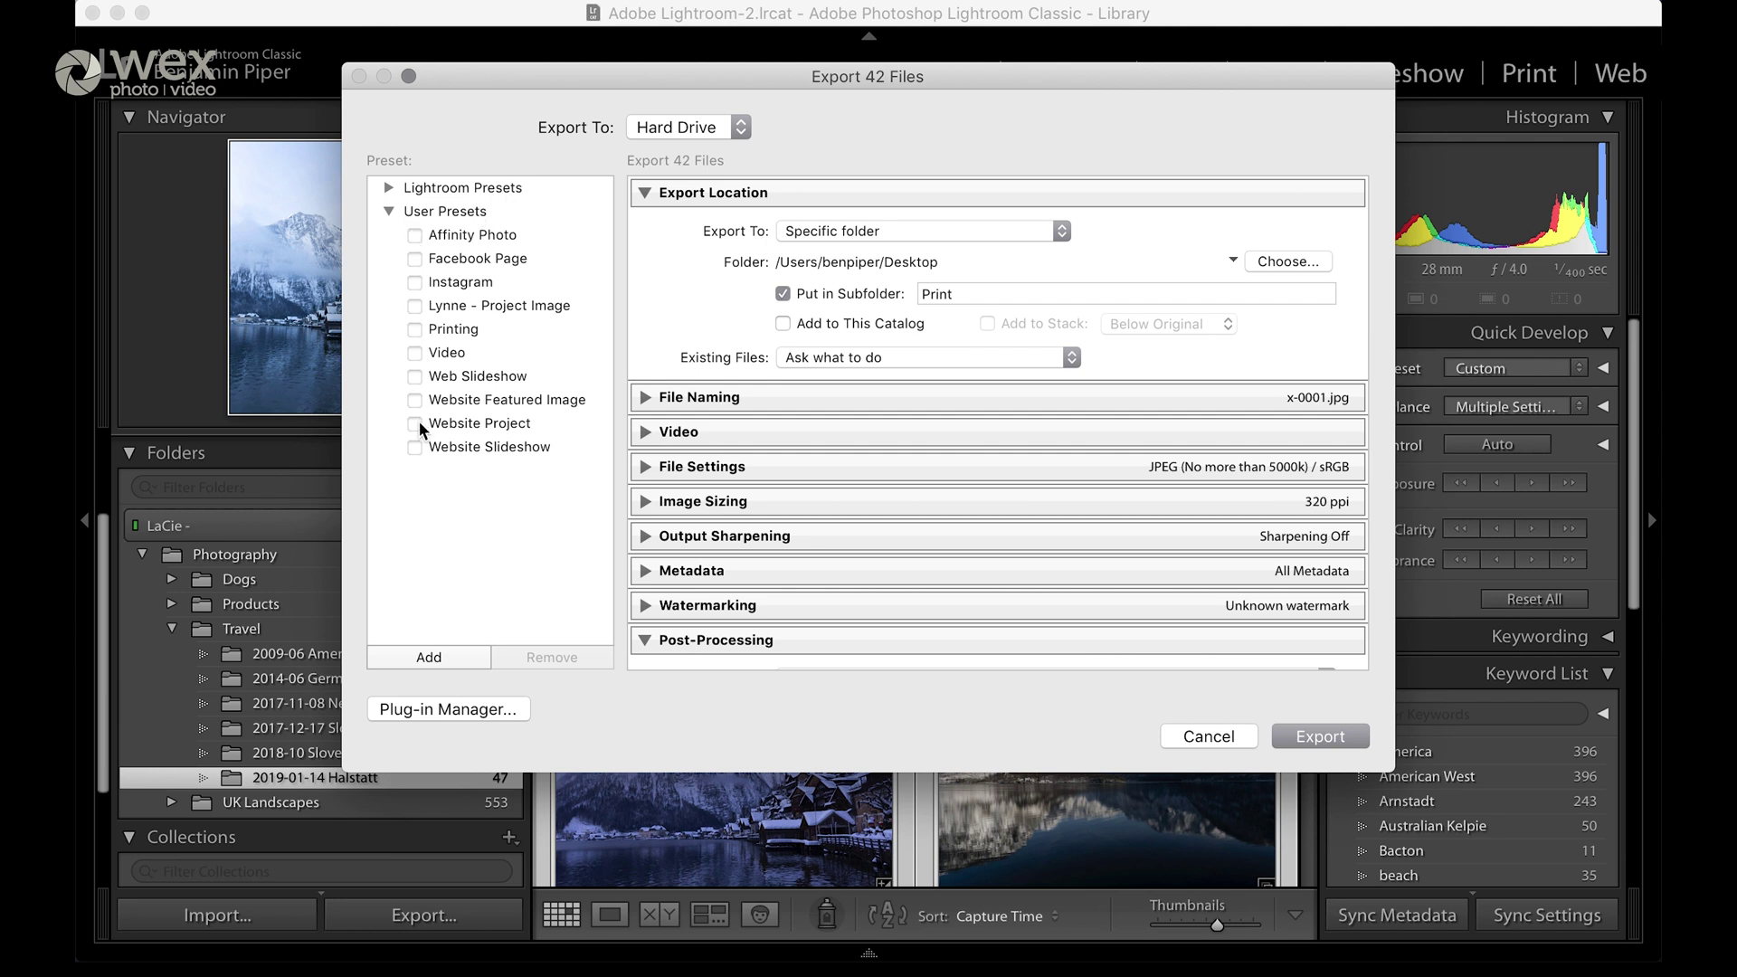
pyautogui.click(416, 329)
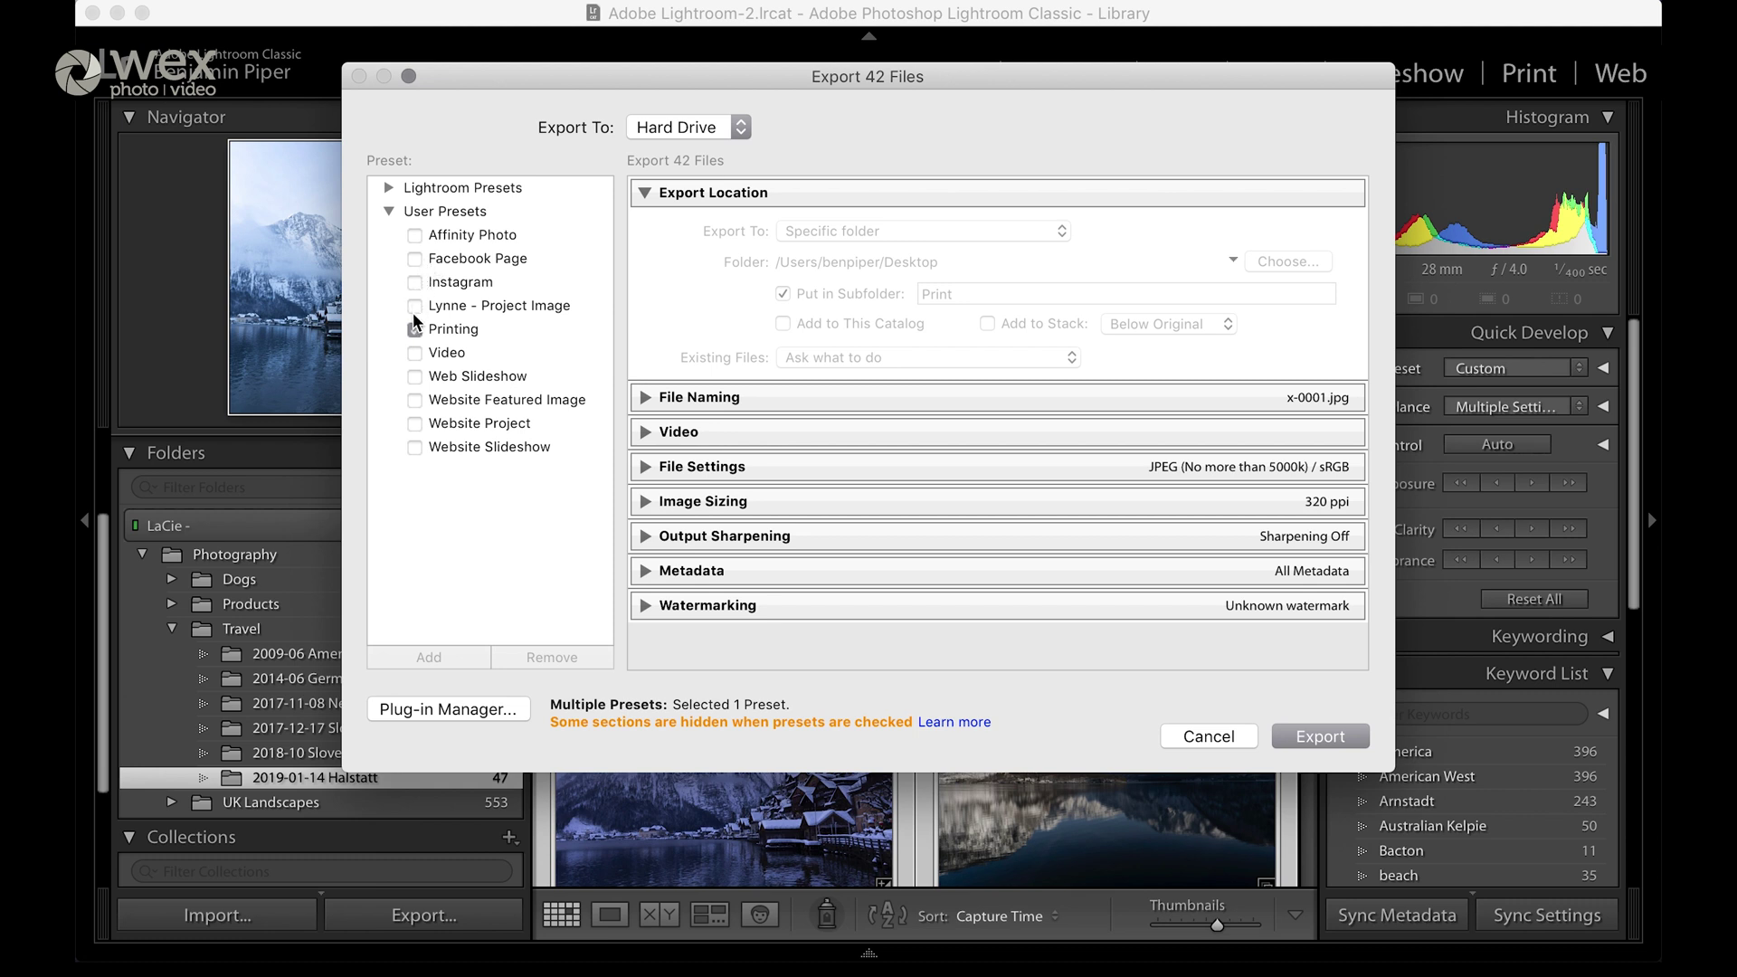
pyautogui.click(415, 259)
pyautogui.click(415, 283)
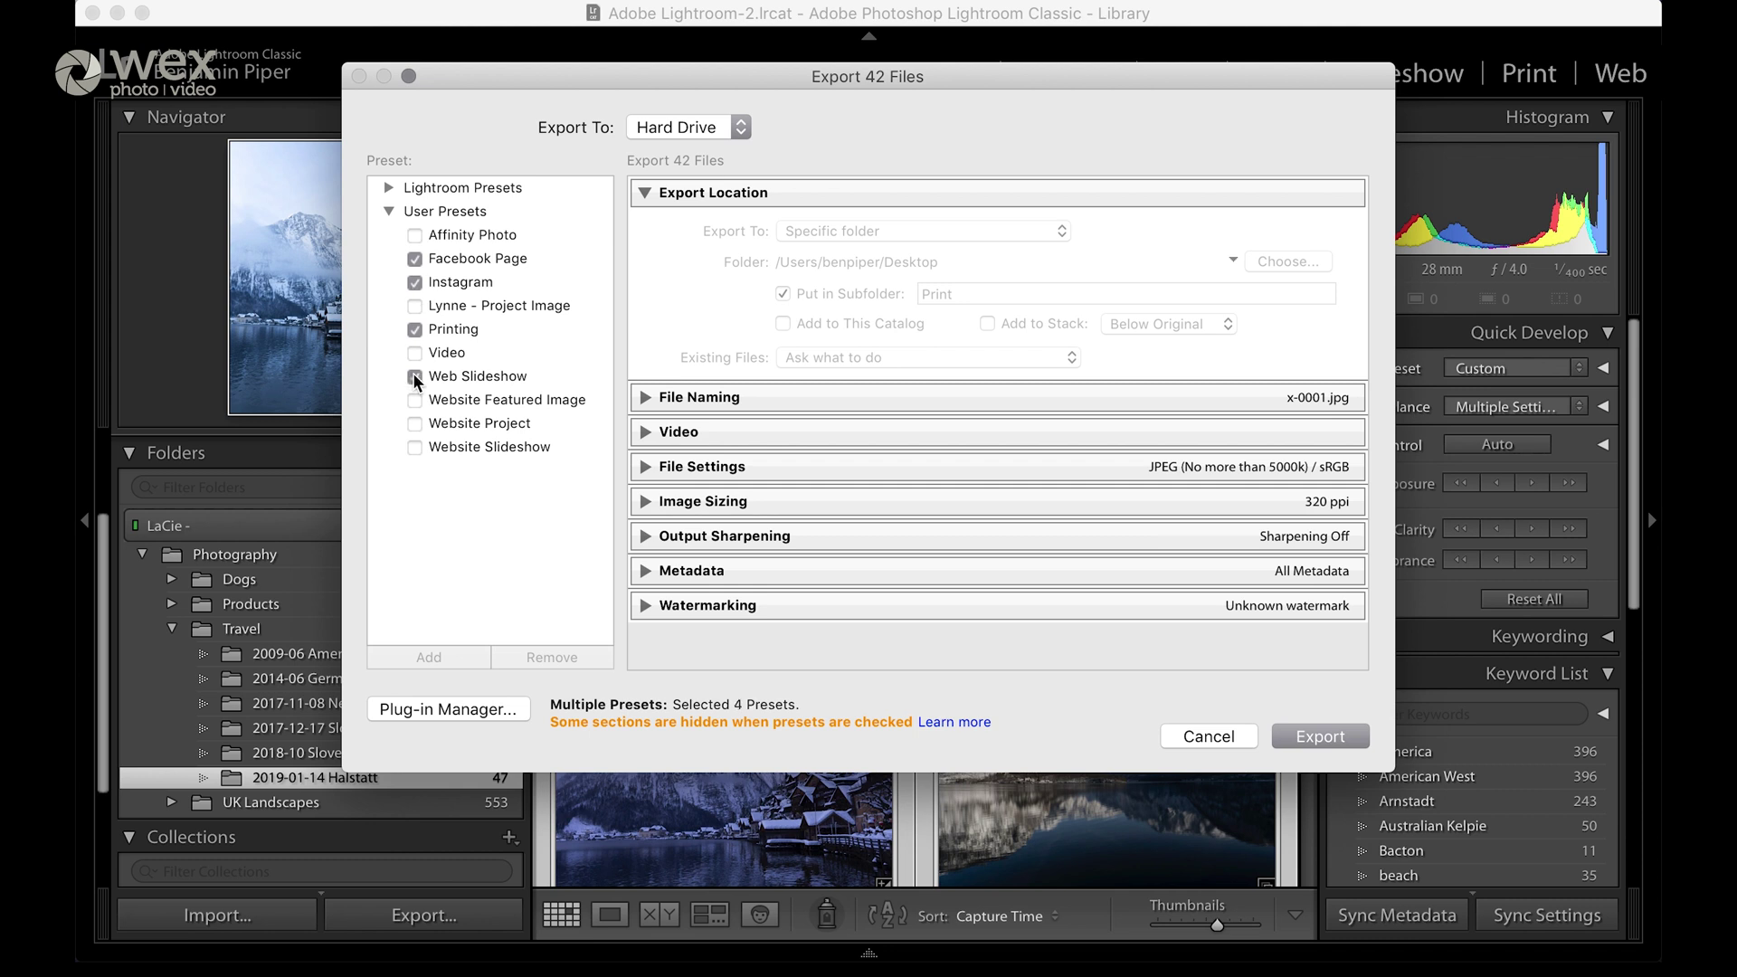
pyautogui.click(670, 195)
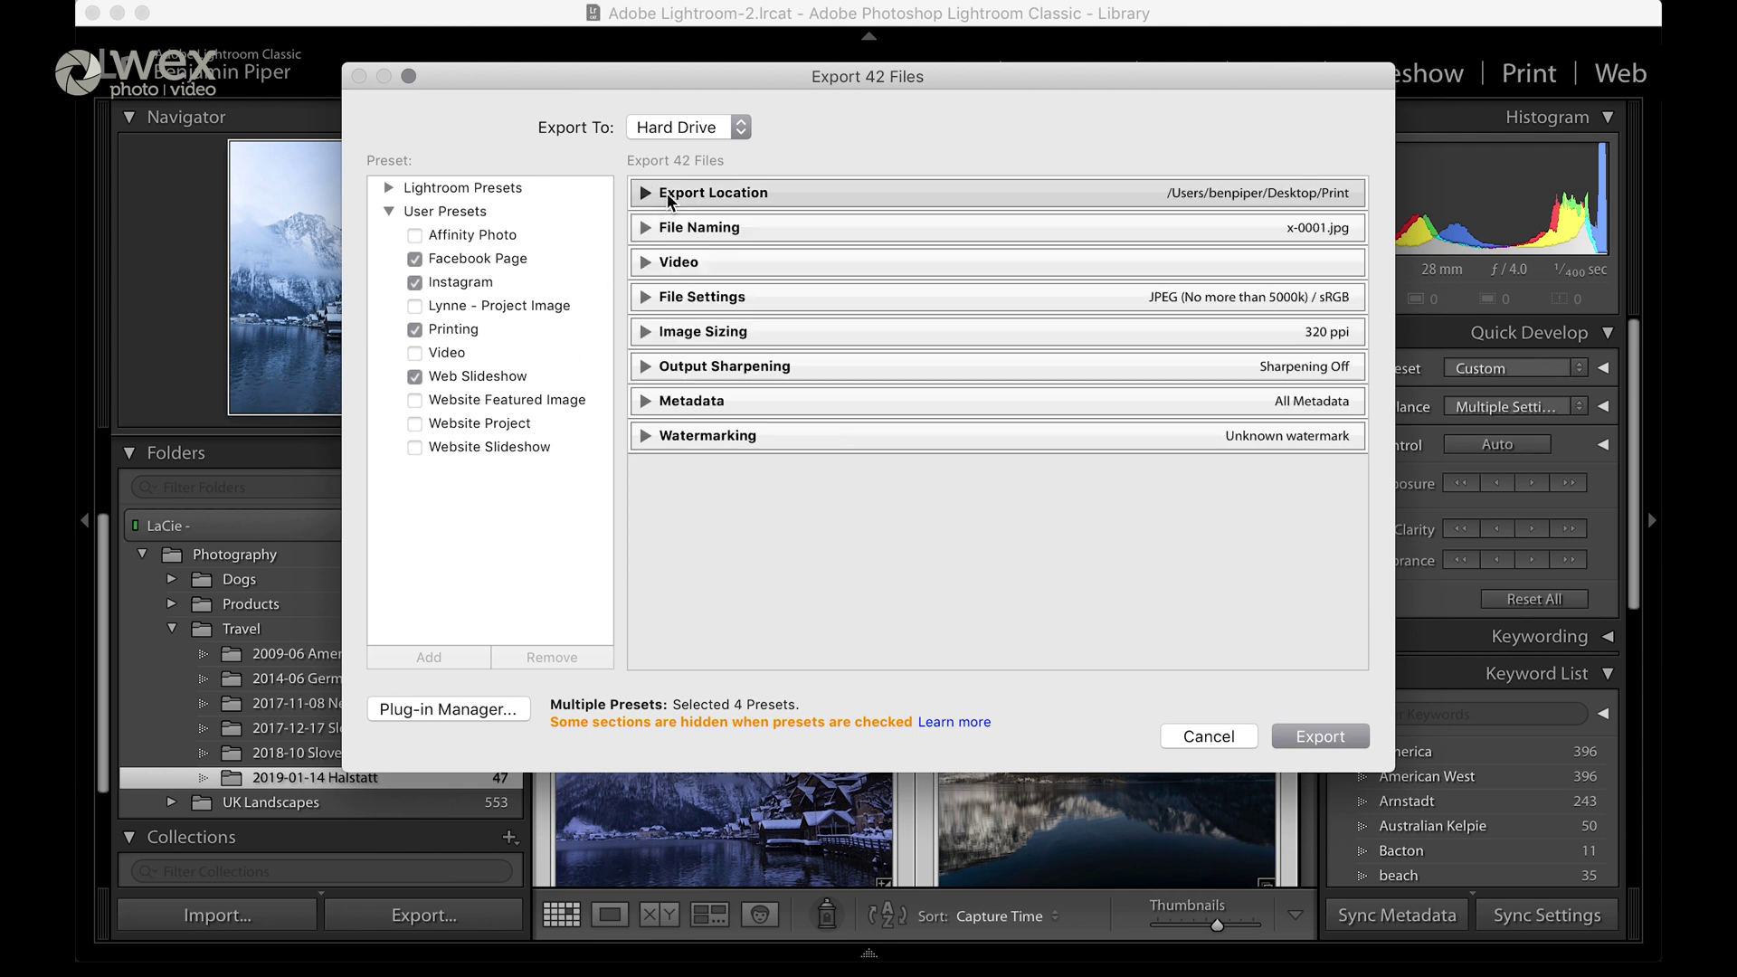
# Start the multi-preset export and choose a destination folder for the Web Slideshow preset
pyautogui.click(1317, 740)
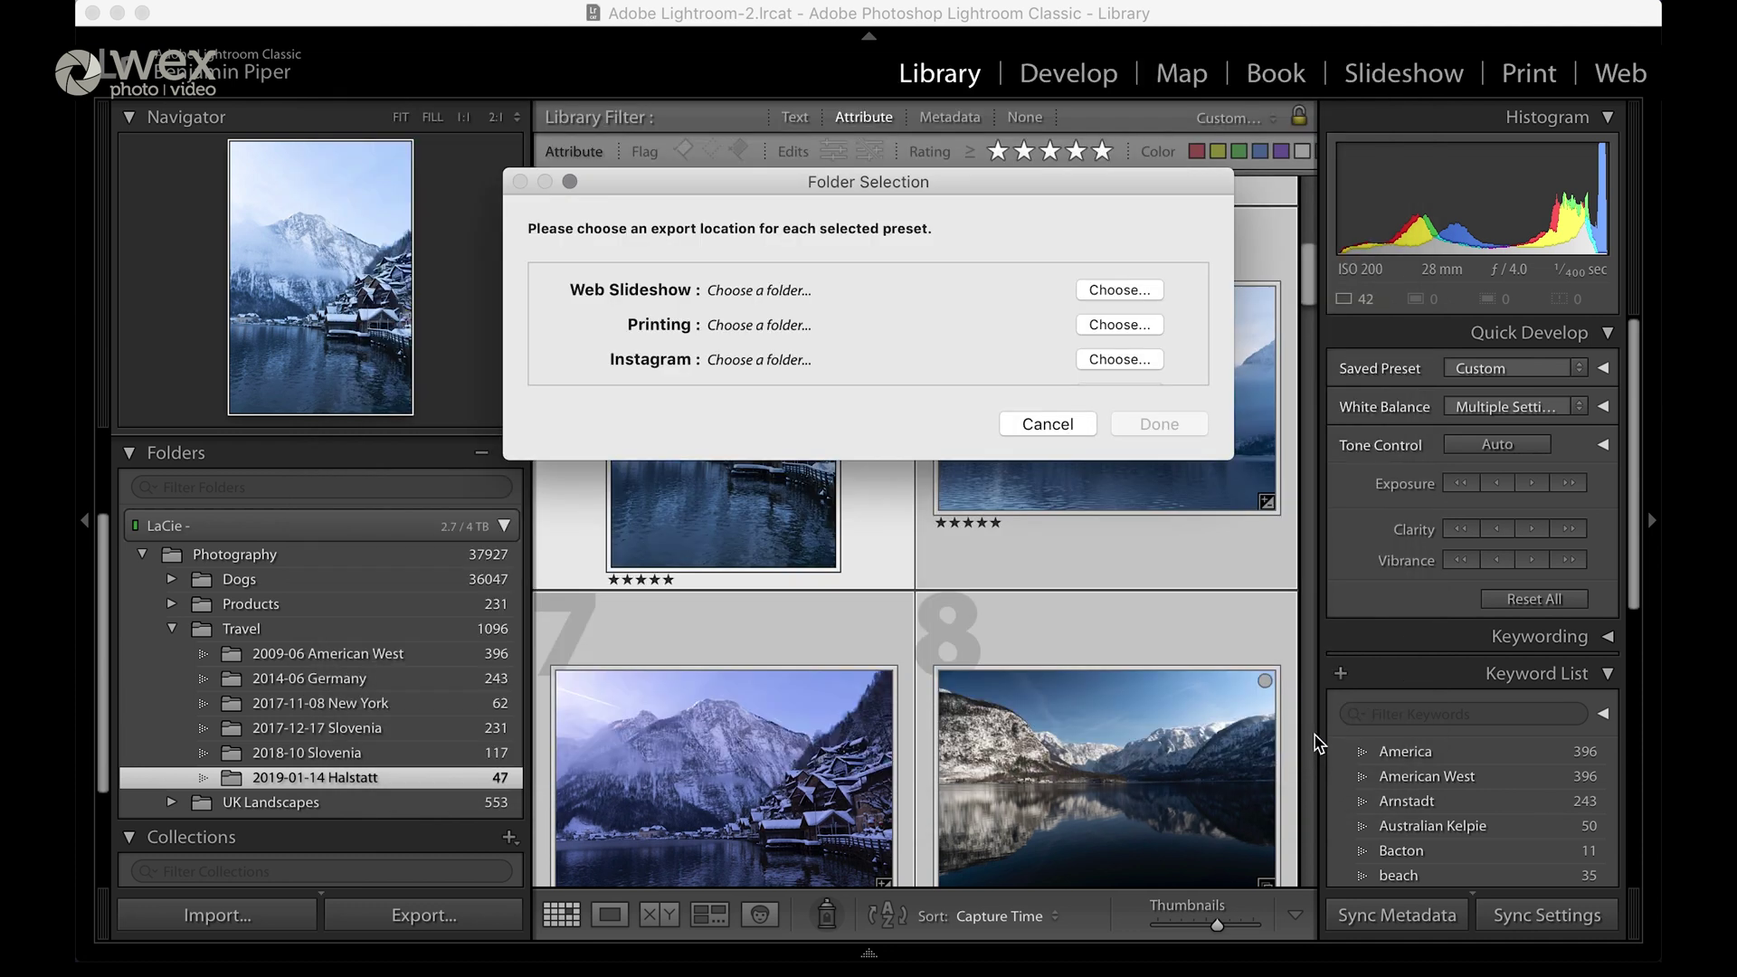
pyautogui.click(1107, 294)
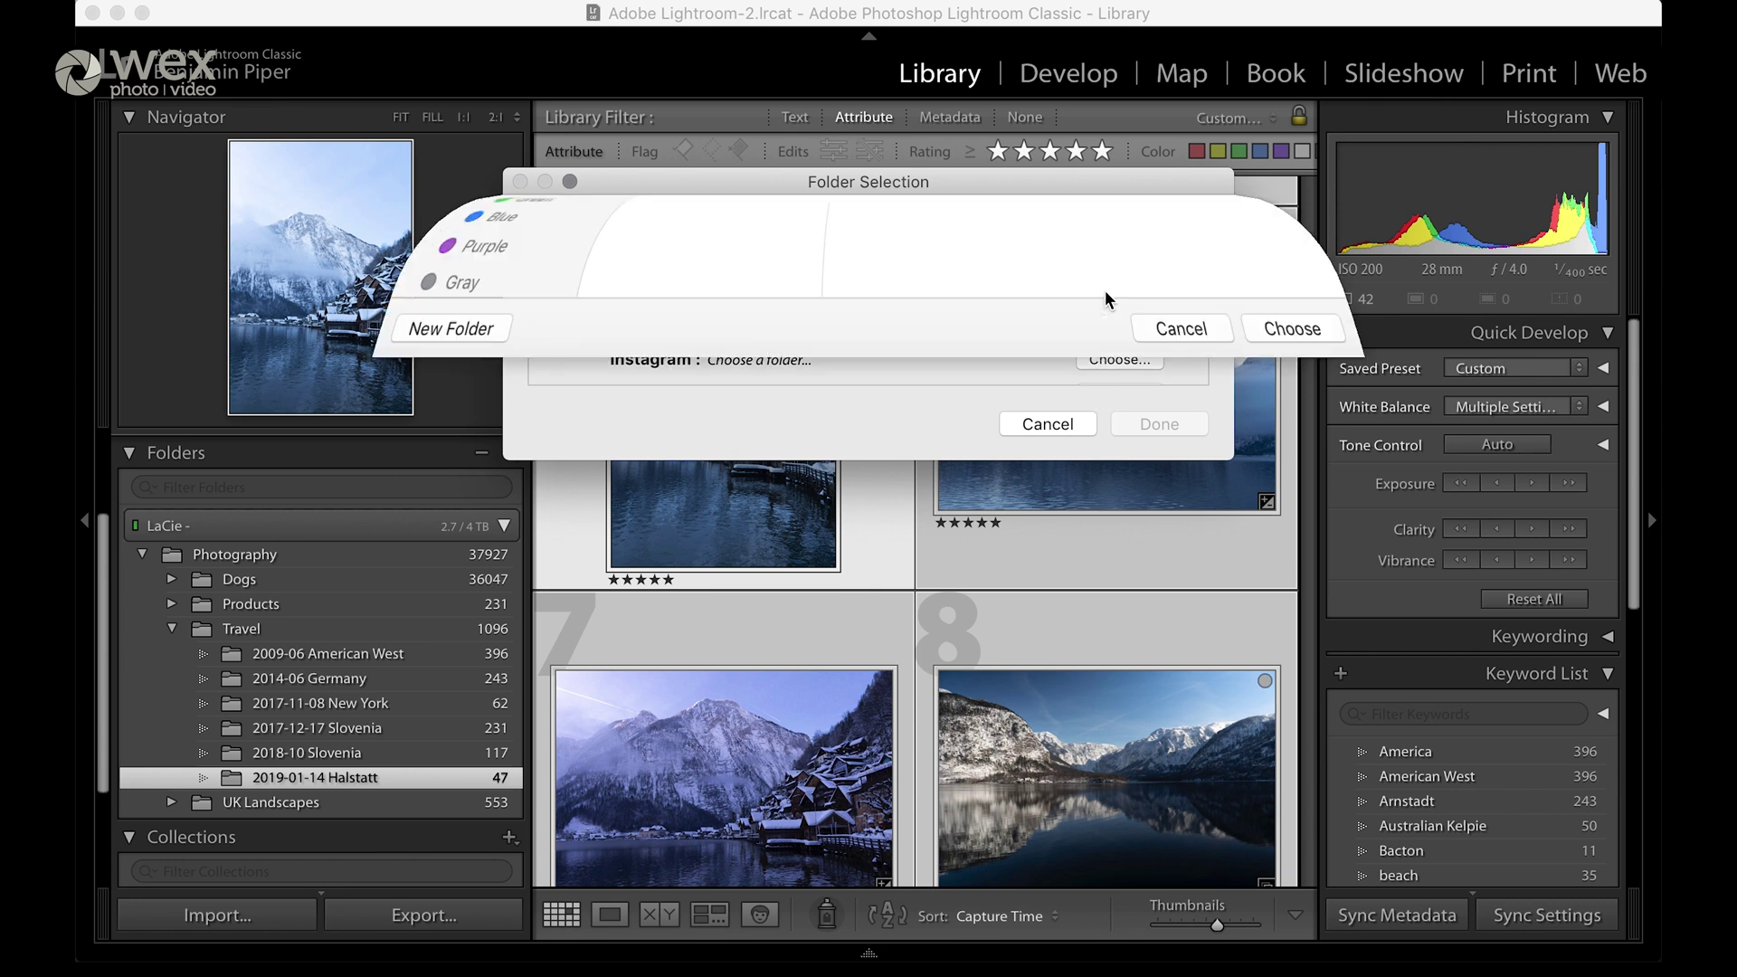